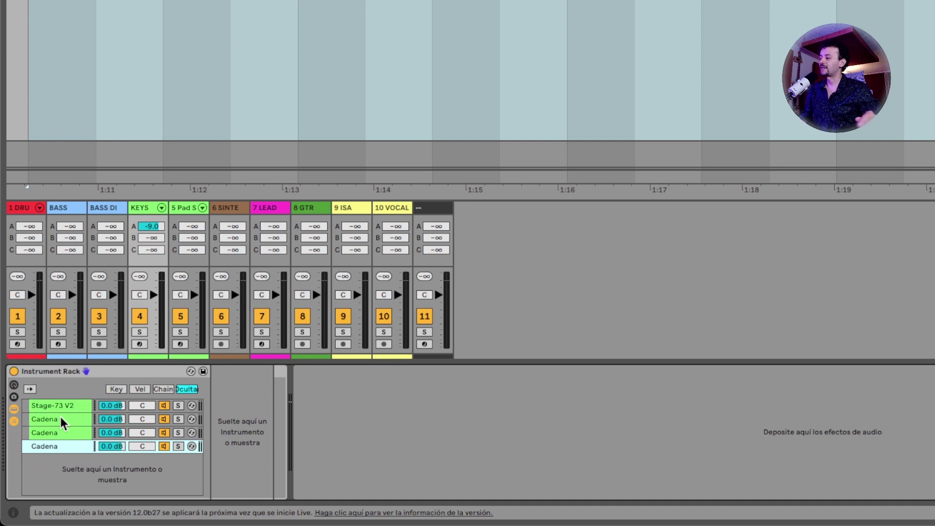
Look through the rack's chains and move the Bass by Jose Rendon chain above Stage-73 V2.
left_click(61, 417)
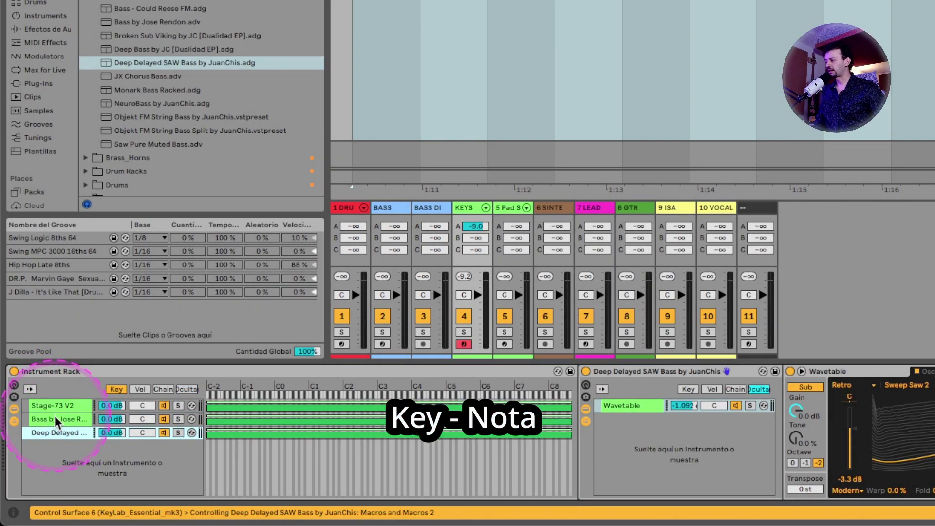
left_click(65, 405)
left_click(60, 420)
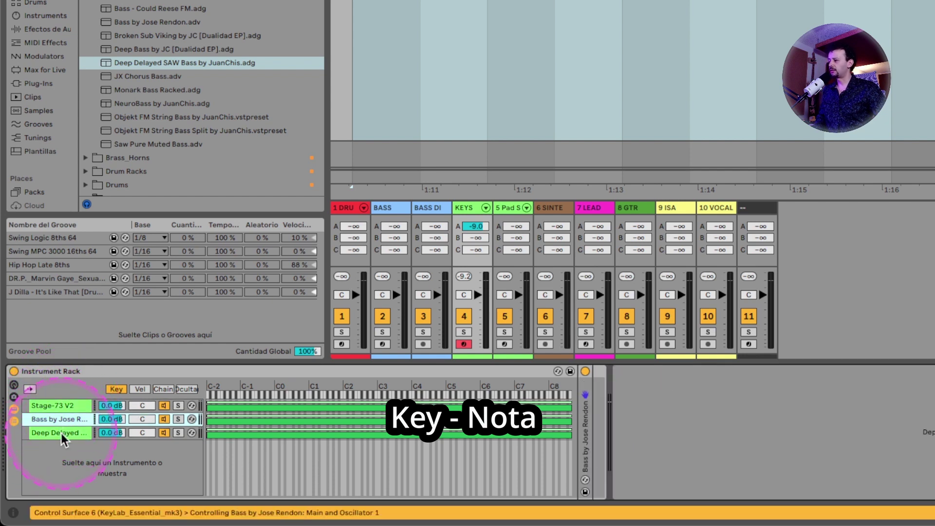
left_click(61, 433)
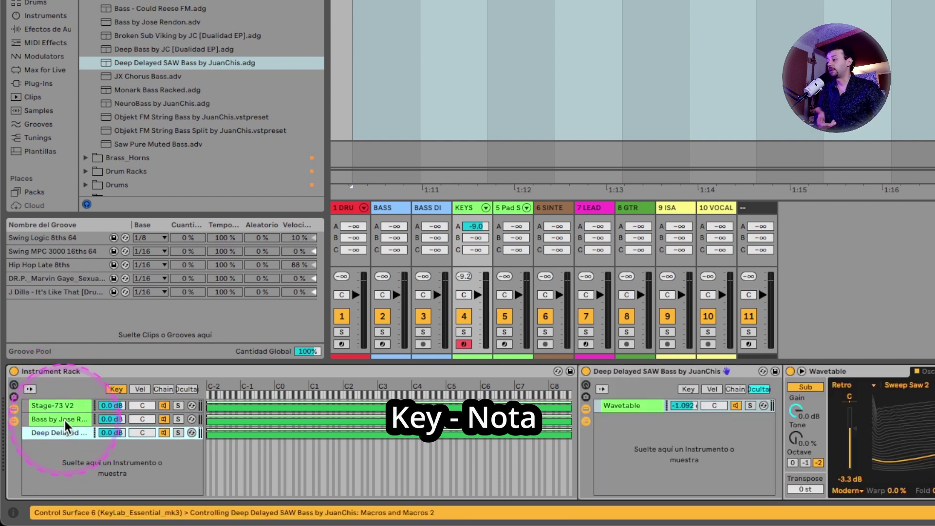
left_click(65, 420)
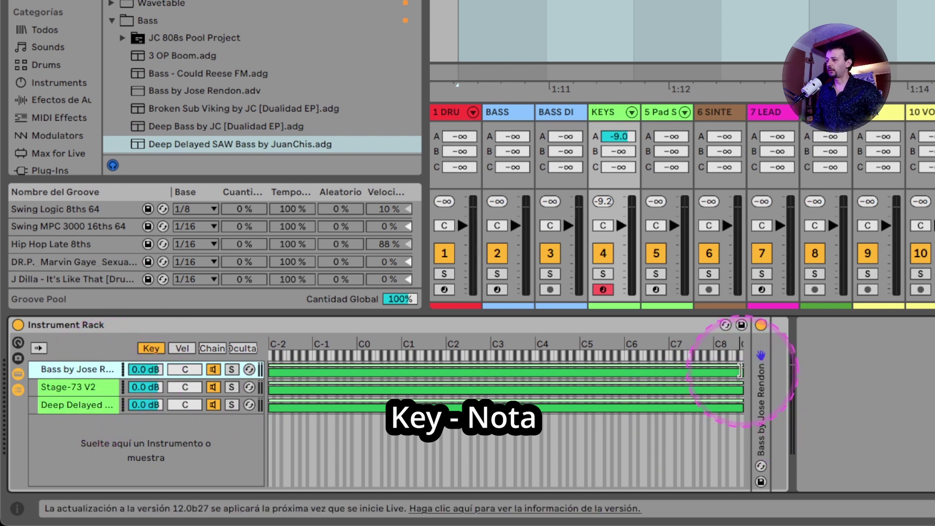
Split the rack's key zones: Bass by Jose Rendon up to about C1, Stage-73 V2 from C1 to C5, Deep Delayed from C5 upward.
mouse_move(740, 370)
left_mouse_down()
mouse_move(553, 370)
mouse_move(672, 370)
mouse_move(629, 346)
mouse_move(497, 370)
mouse_move(292, 370)
mouse_move(750, 361)
left_mouse_up()
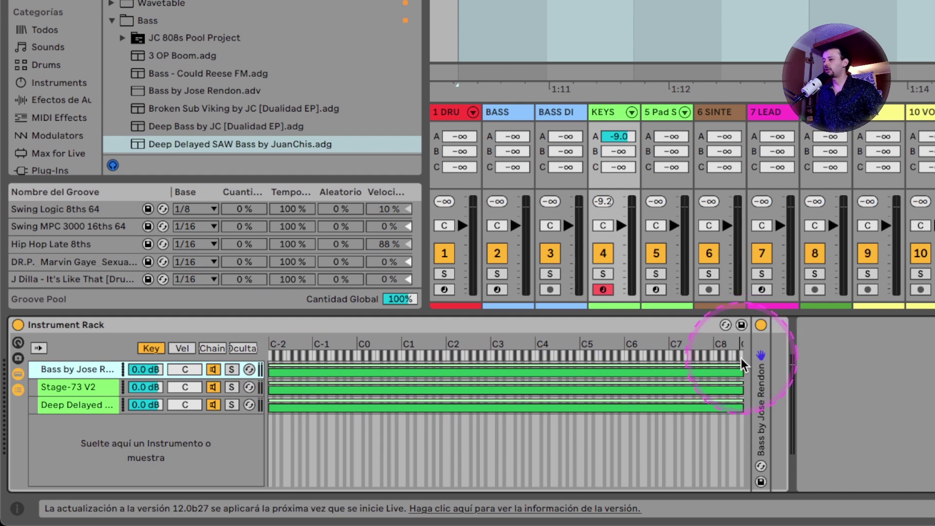
left_click_drag(741, 372, 399, 372)
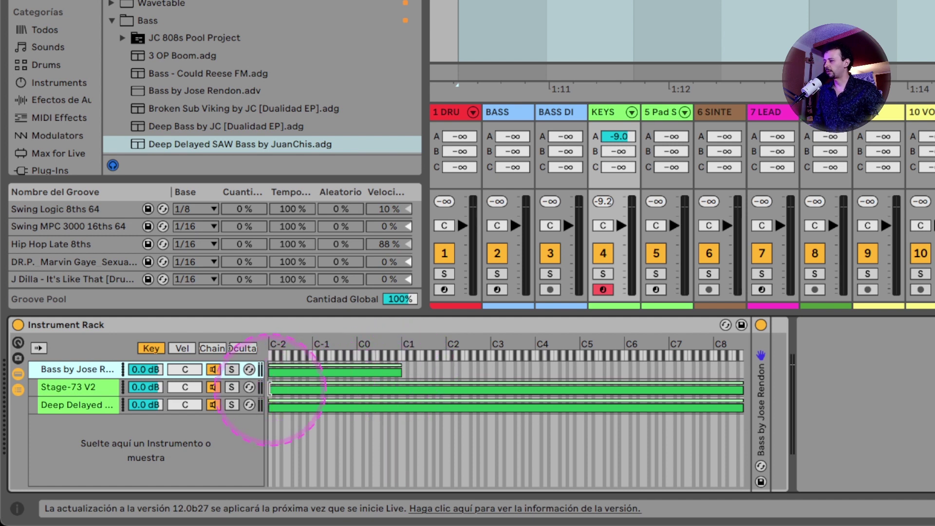
left_click_drag(269, 388, 402, 388)
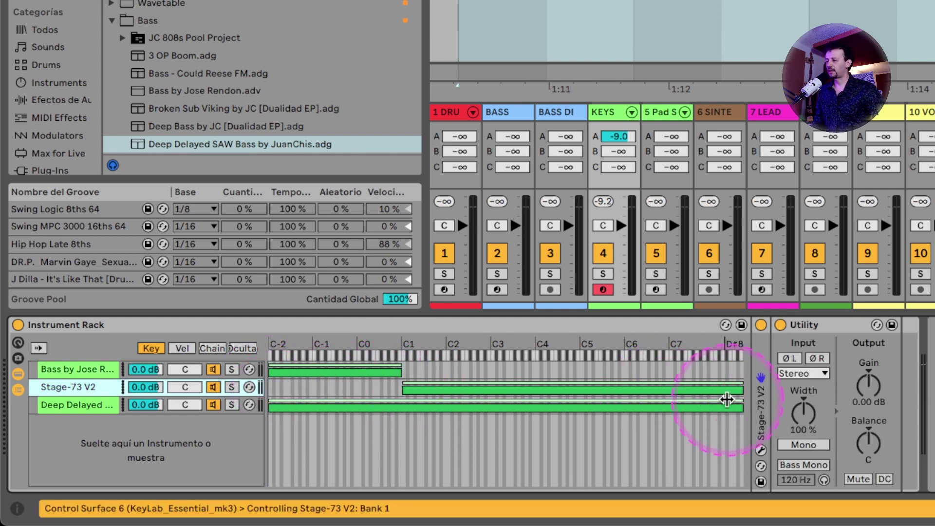
left_click_drag(743, 389, 532, 390)
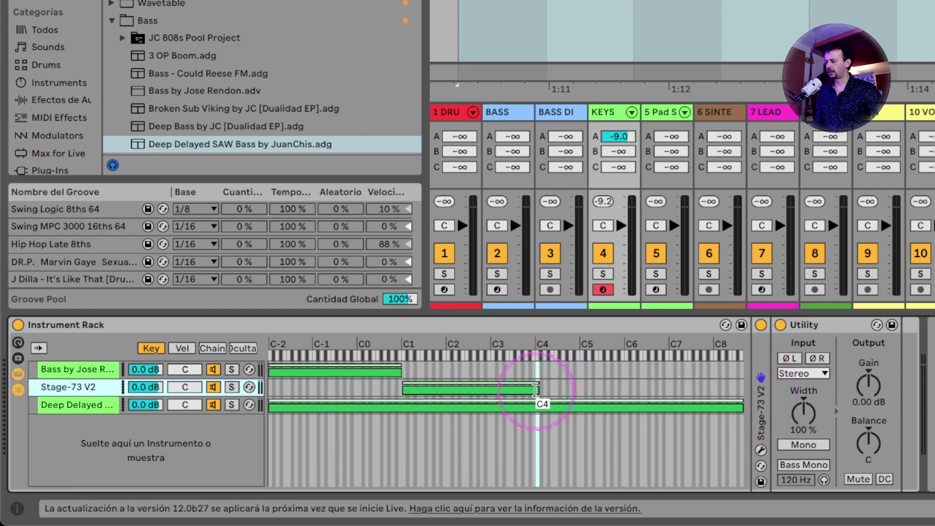
mouse_move(589, 391)
left_mouse_down()
mouse_move(627, 387)
mouse_move(581, 389)
left_mouse_up()
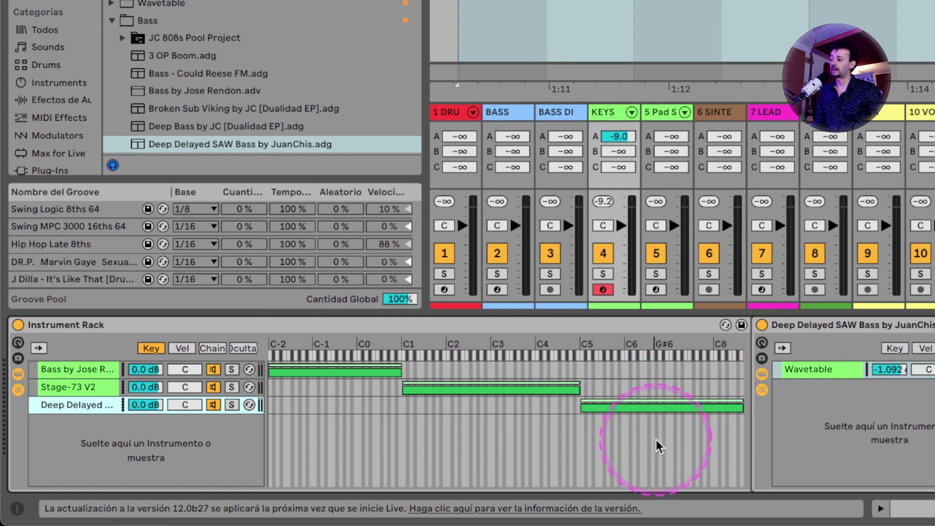
Open the KEYS track's MIDI clip for note editing and draw a two-beat C#-1 note at 1.1.1.
double_click(548, 6)
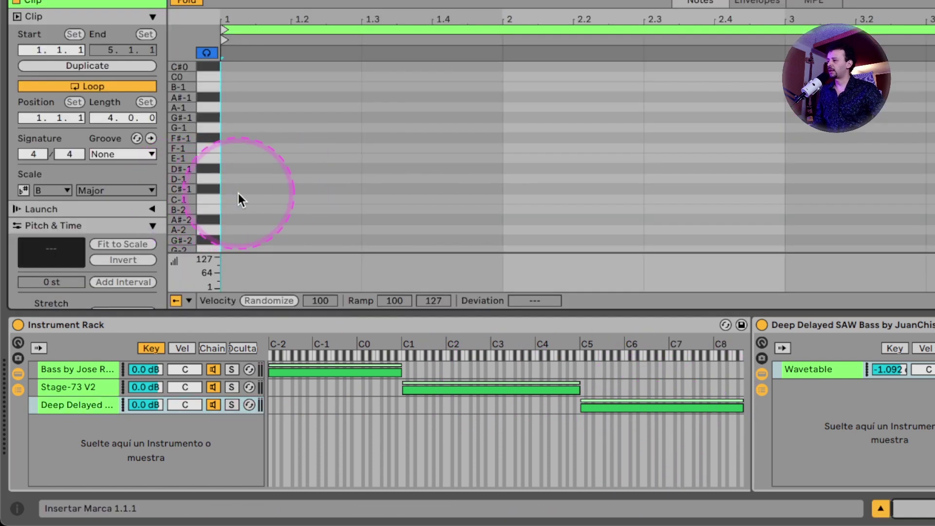
key("ctrl+alt+m")
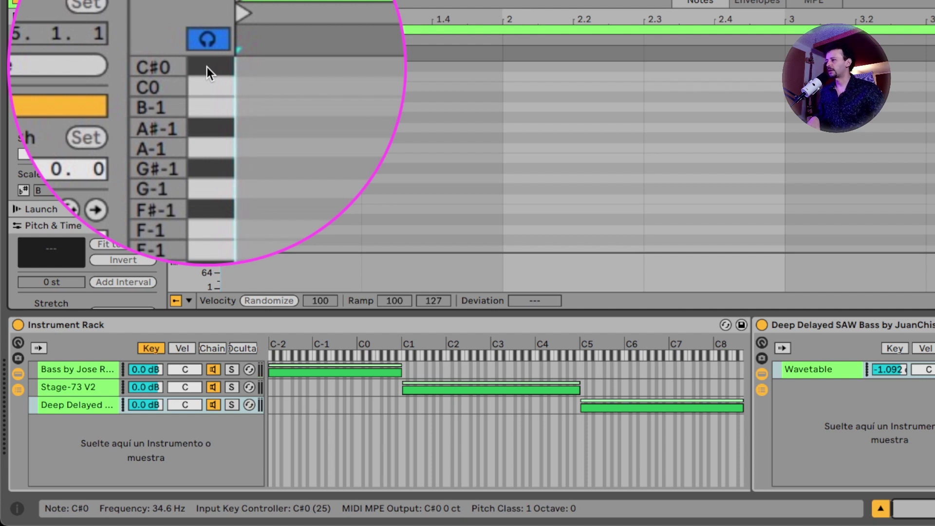
key("ctrl+alt+m")
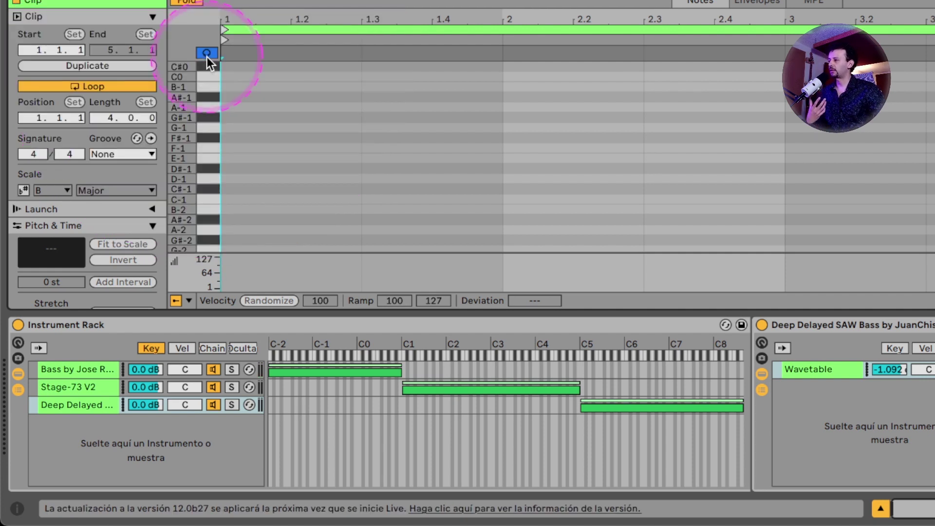
double_click(267, 190)
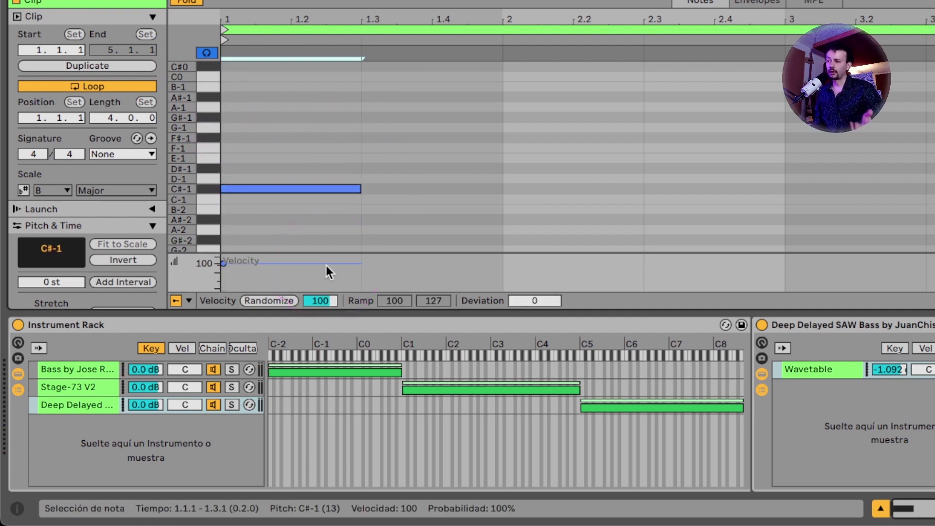
Duplicate the C#-1 note to bar 2 and transpose the copy up three octaves to C#2.
key("ctrl+d")
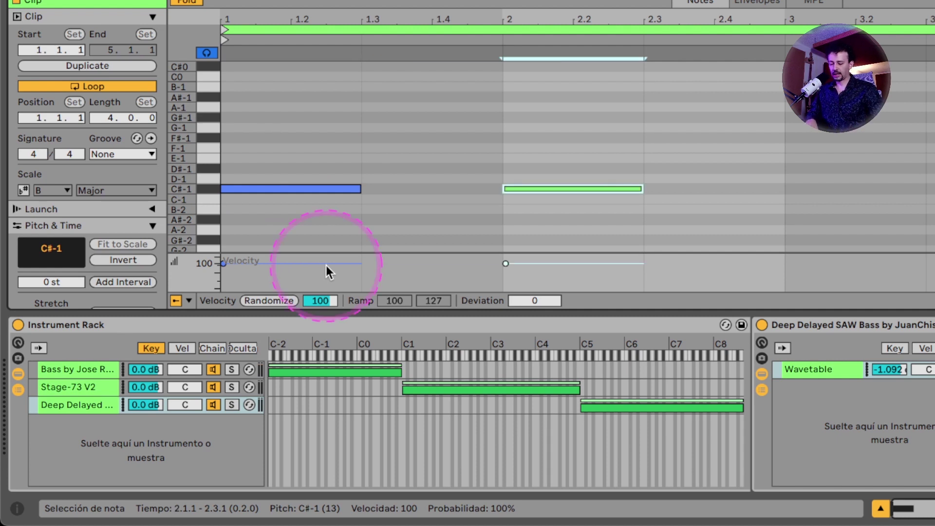
key("shift+Up")
key("shift+Up")
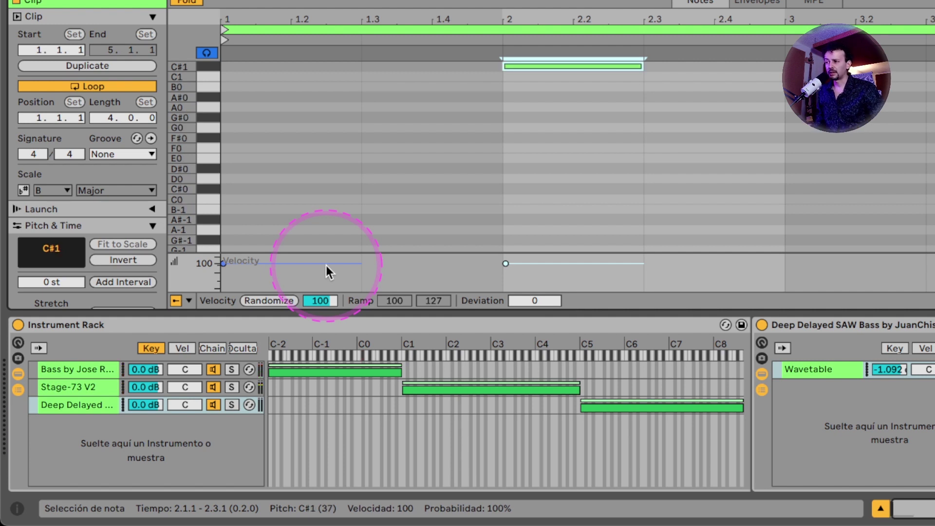
key("shift+Up")
Duplicate the C#2 note, move the copy to 3.1.1 and transpose it up four octaves to C#6.
key("ctrl+d")
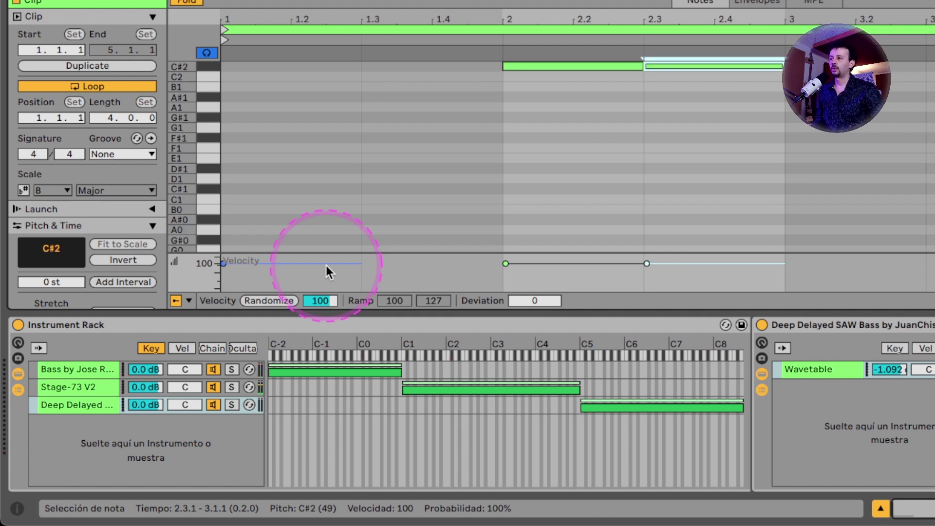
key("Right")
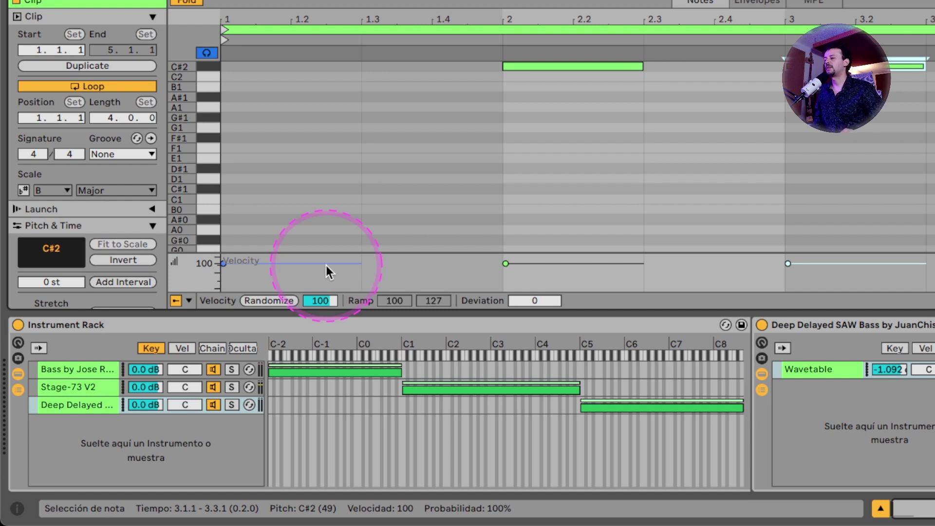
key("shift+Up")
key("shift+Up")
key("shift+Up")
key("shift+Up")
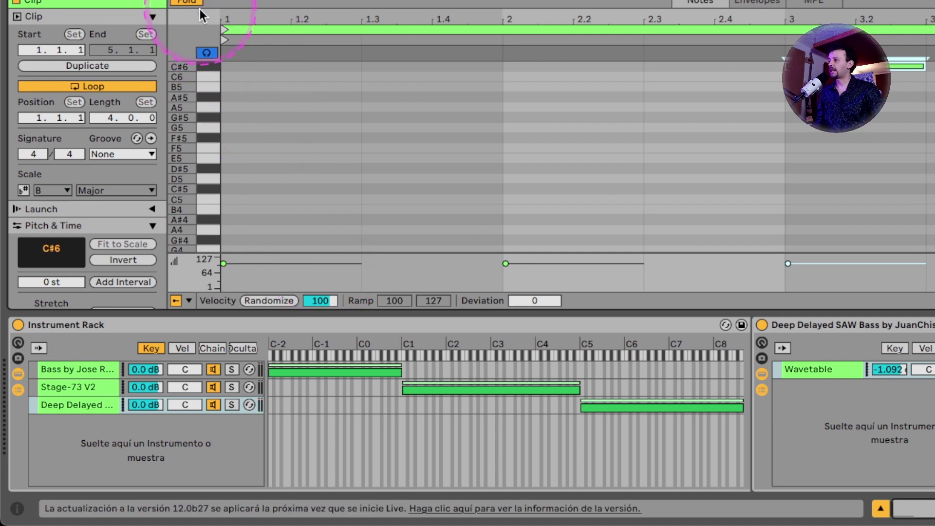
Fold the note editor so that only the pitches used in the clip are listed.
left_click_drag(181, 96, 181, 98)
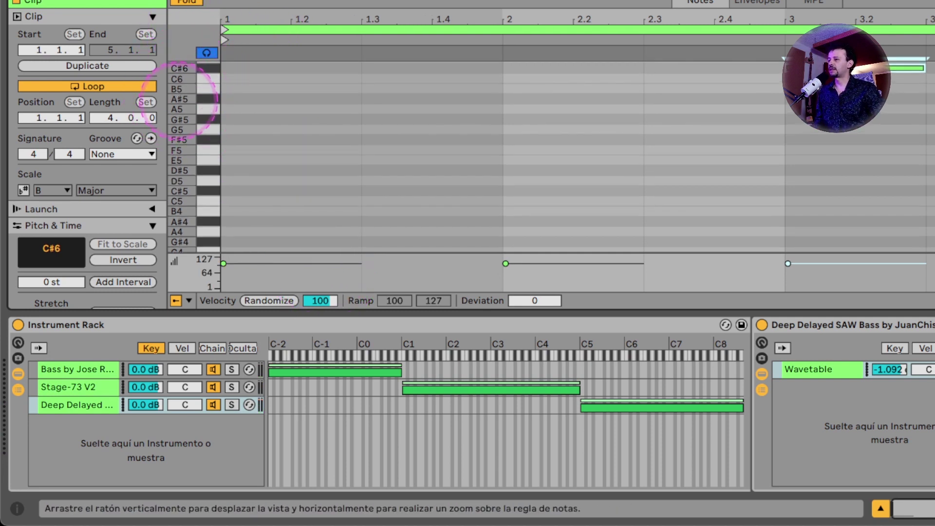
left_click(183, 3)
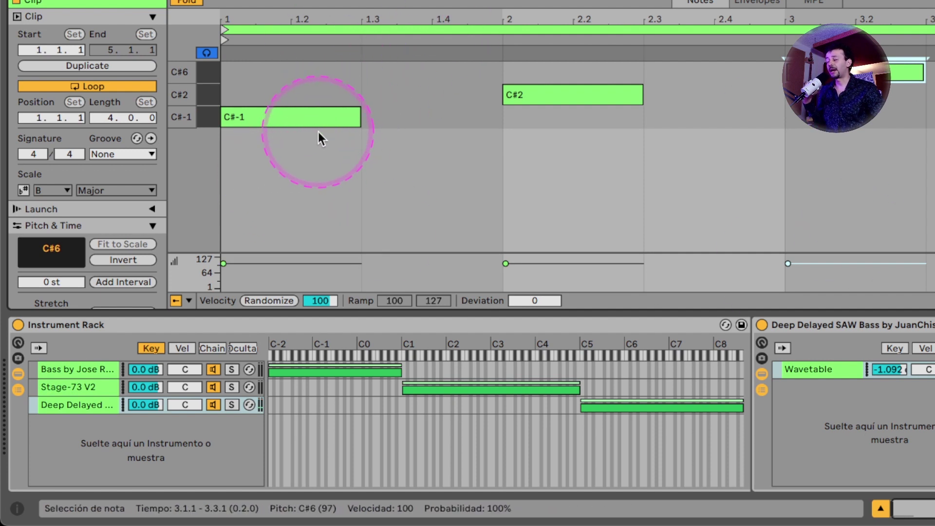
left_click(536, 104)
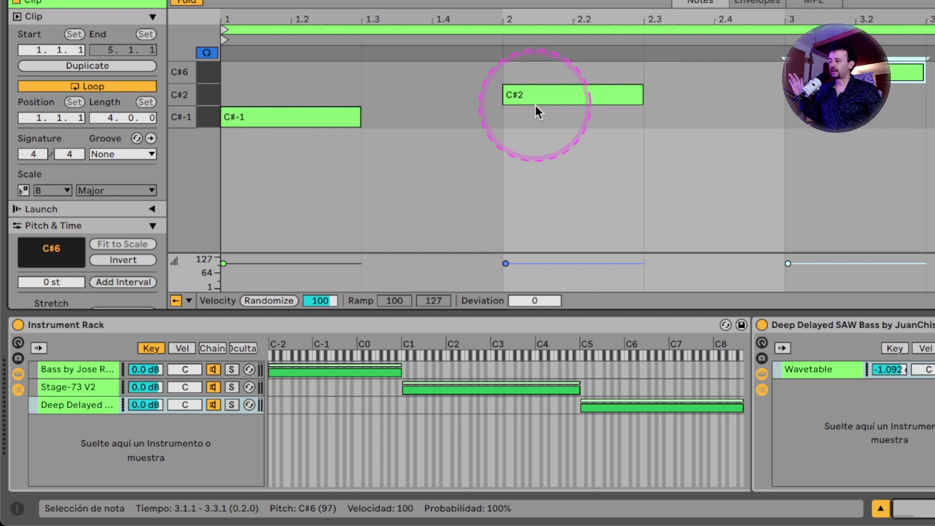
left_click(901, 157)
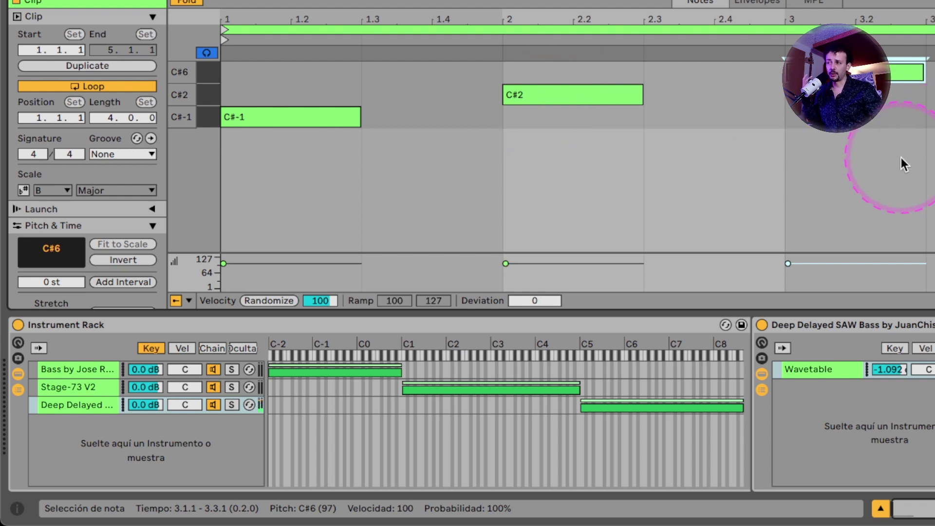
Add the Pitch MIDI effect in front of the instruments in the Bass by Jose Rendon and Deep Delayed chains.
left_click(484, 336)
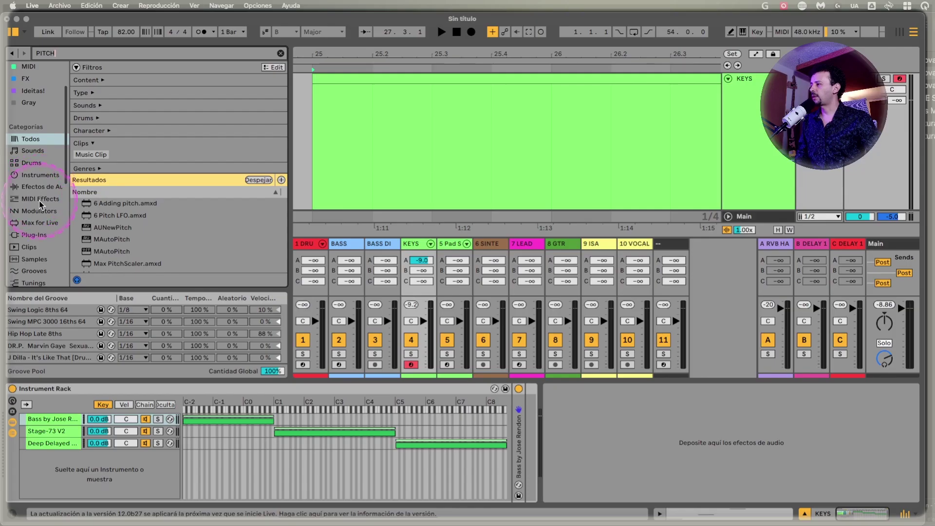
left_click(40, 200)
left_click(105, 207)
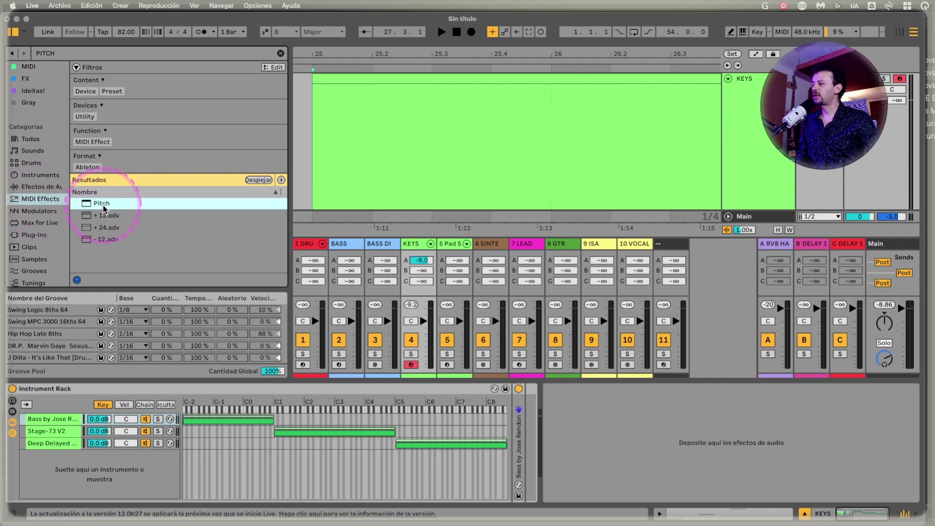
left_click_drag(103, 206, 534, 388)
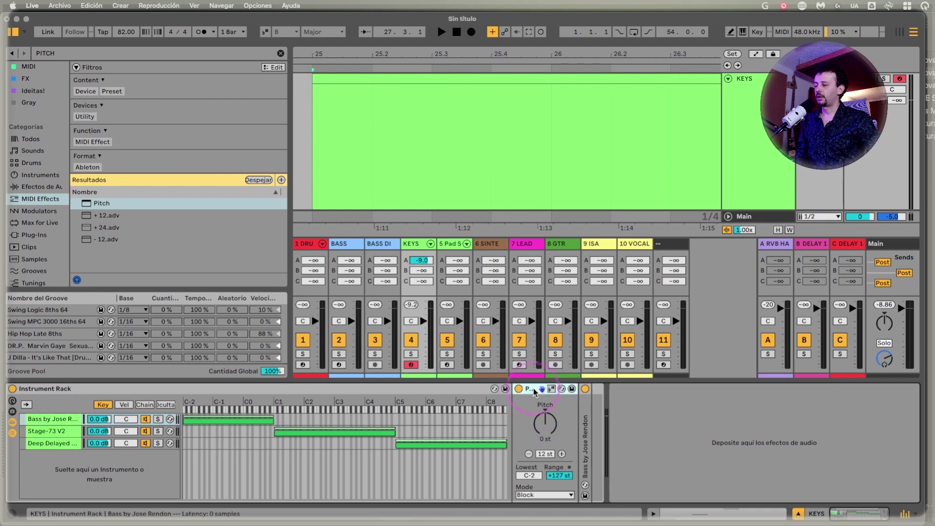
left_click(55, 446)
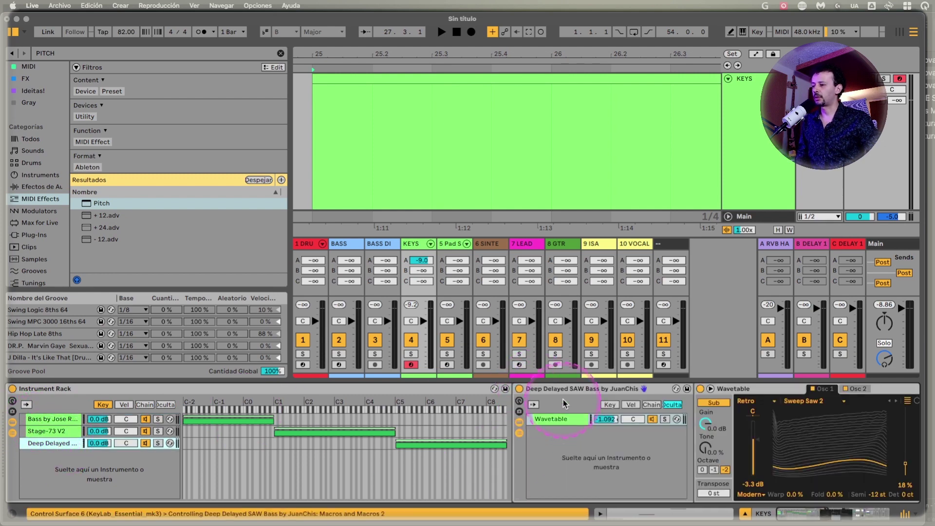
left_click(570, 389)
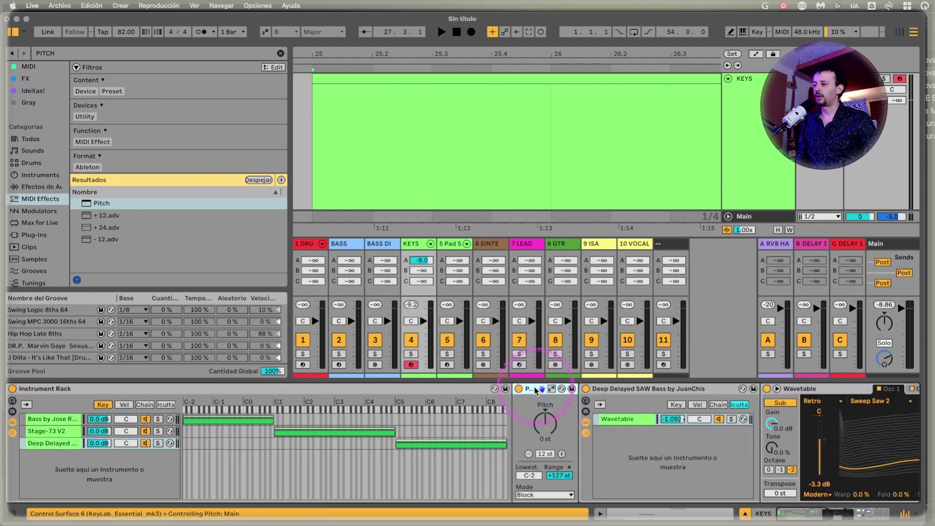
Set the Pitch effect in the Bass by Jose Rendon chain to +24 st.
left_click(58, 434)
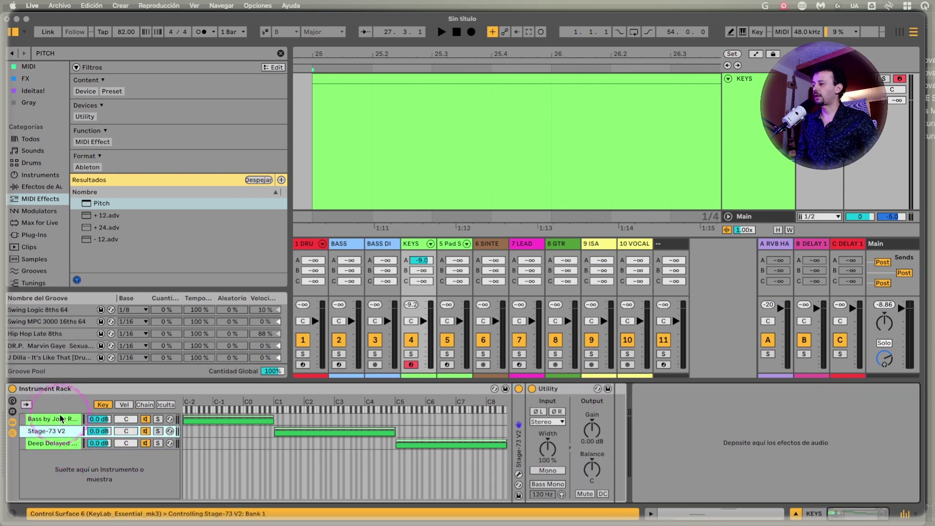
left_click(60, 420)
left_click(59, 432)
left_click(61, 421)
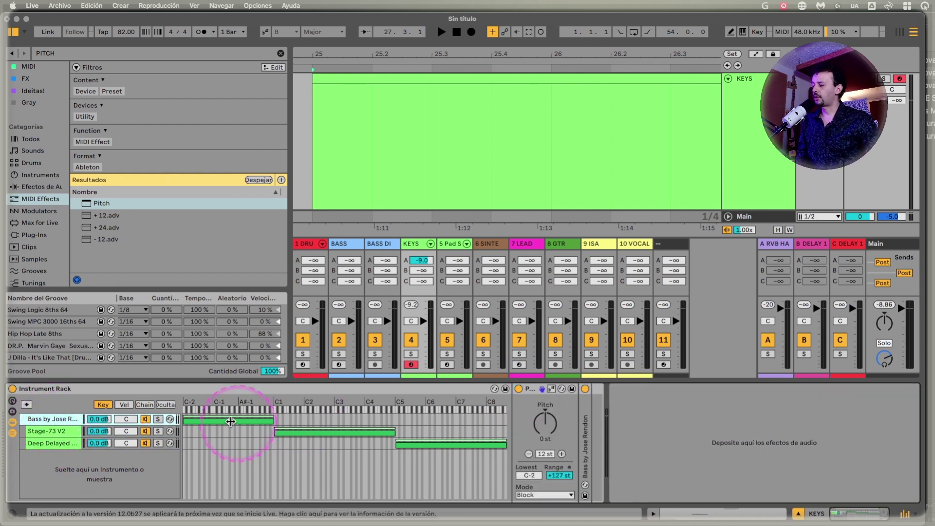
left_click(549, 426)
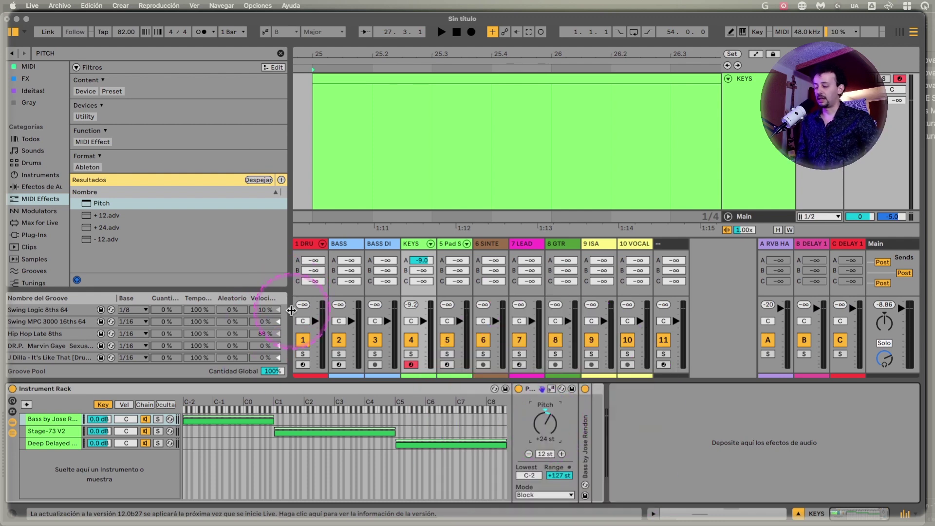
Show the clip's notes and audition the C#-1 note with the bass chain's Pitch effect raised to +36 st.
key("super+alt+3")
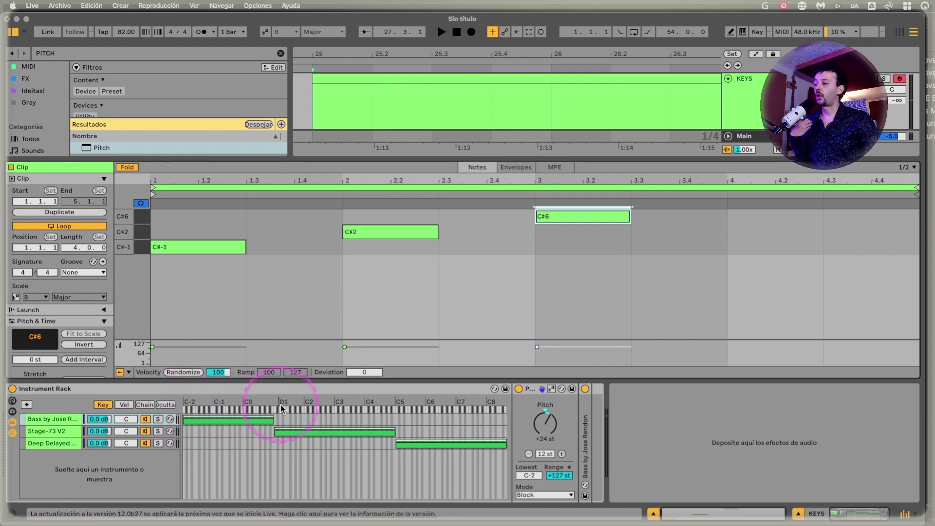
left_click_drag(200, 281, 192, 236)
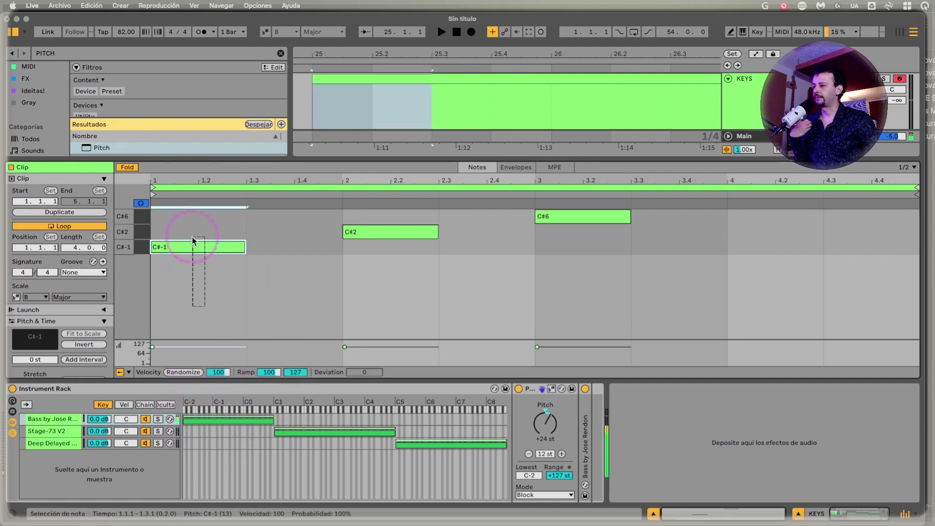
left_click(552, 430)
key("shift+Up")
left_click_drag(187, 284, 178, 231)
Lower the bass chain's Pitch effect back to +24 st.
left_click(557, 428)
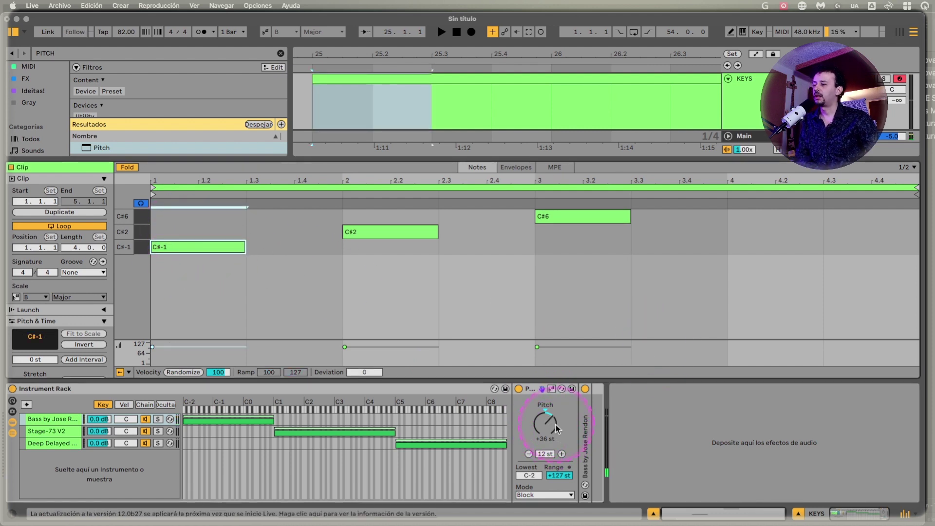
left_click(548, 426)
key("shift+Down")
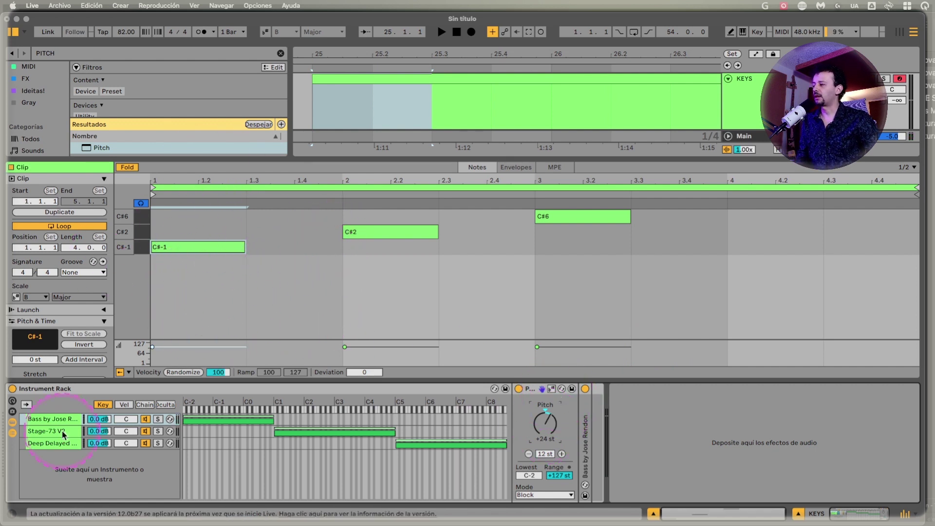
Set the Pitch effect in the Deep Delayed chain to -36 st.
left_click(37, 432)
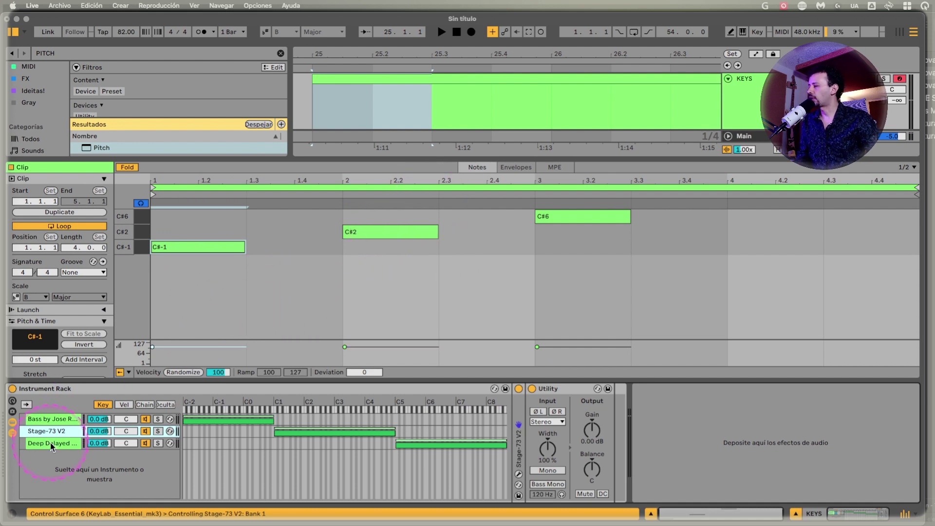
left_click(51, 447)
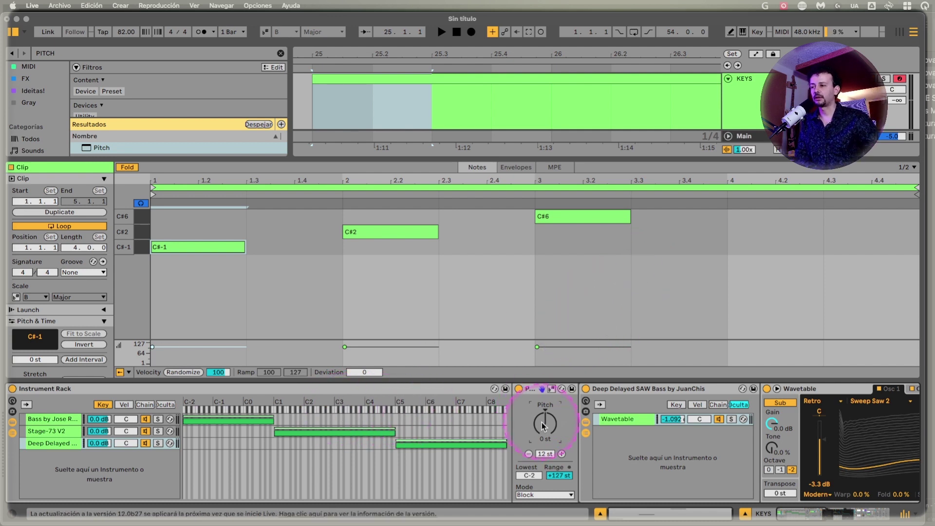
left_click(529, 454)
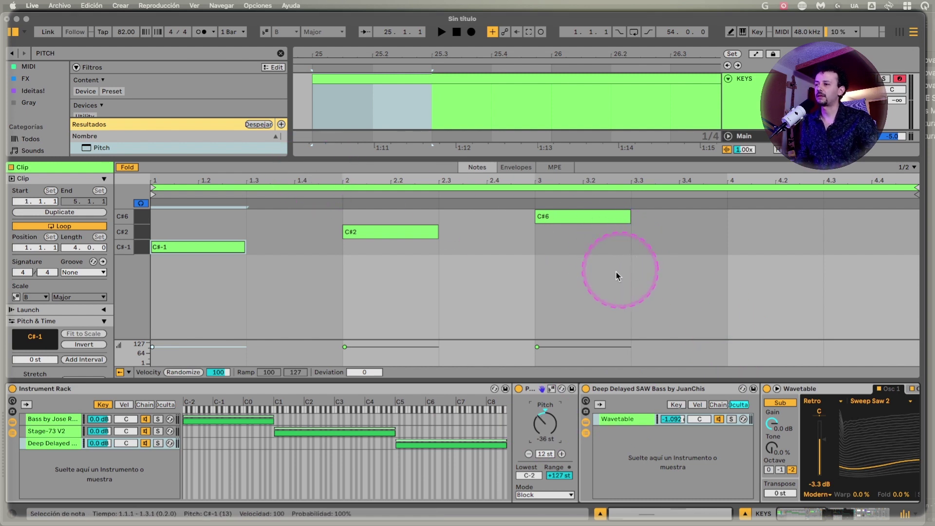
Audition the C#6 note and play the clip from its start to hear all three key zones.
left_click(574, 217)
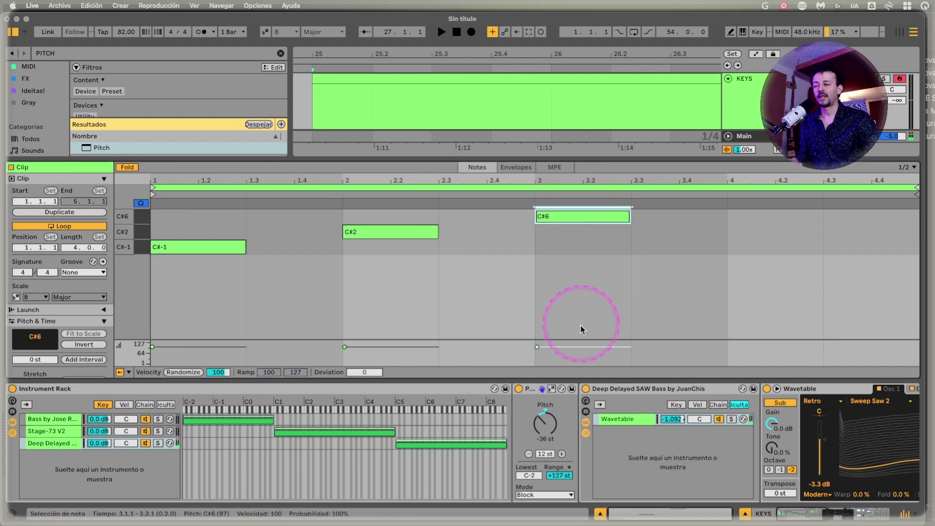
left_click(154, 217)
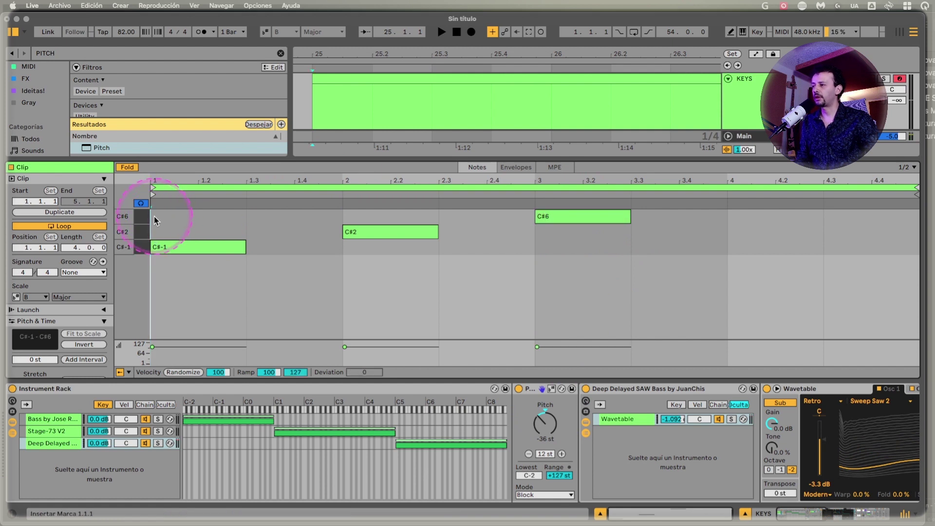
key("space")
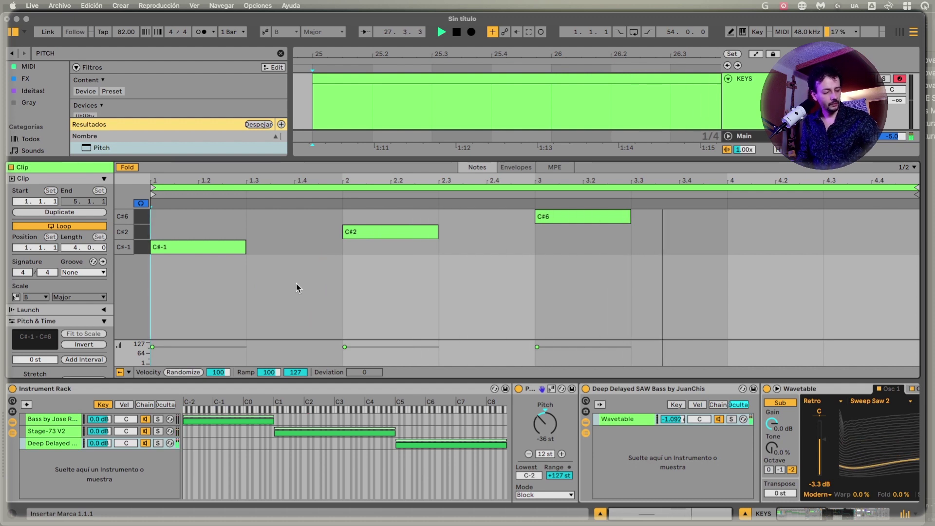
Delete the three test notes from the clip and return to the Instrument Rack's devices.
left_click_drag(651, 296, 219, 211)
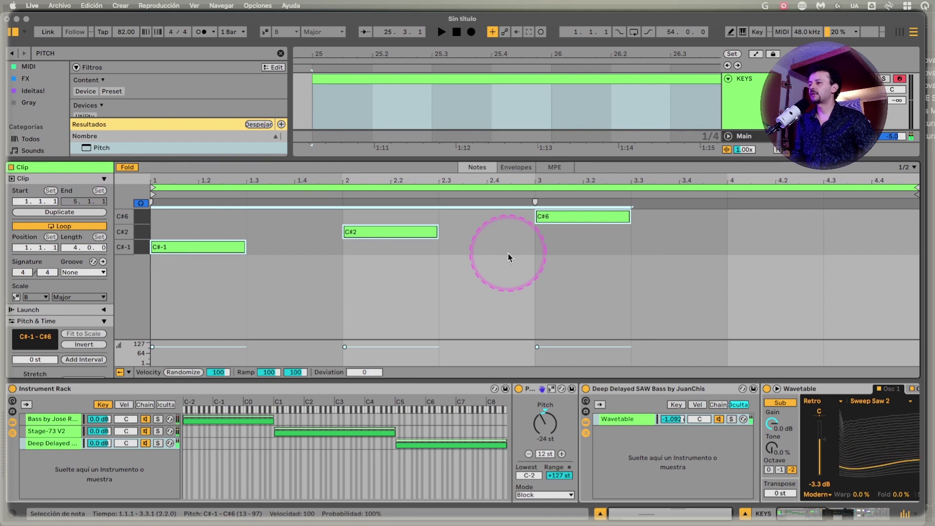
key("Delete")
key("shift+Tab")
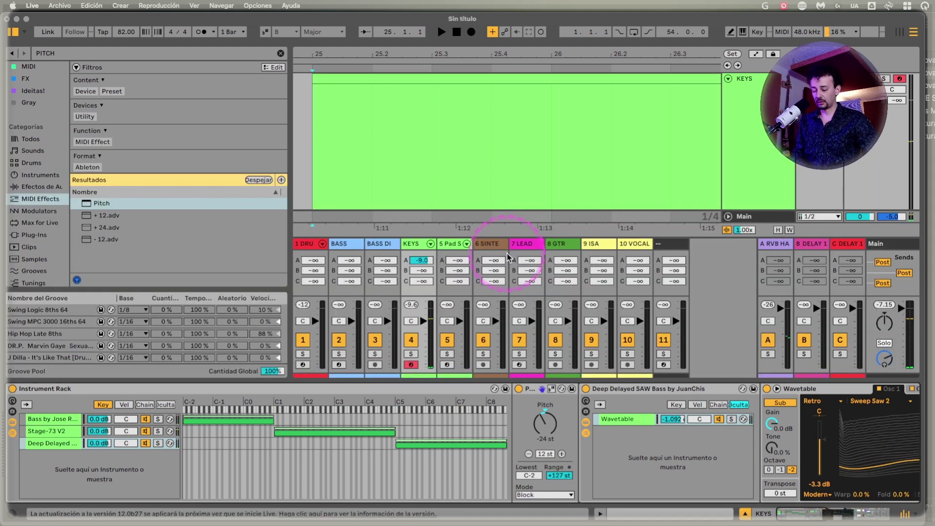
Reduce the interface zoom and open the emptied KEYS clip in the expanded note editor.
key("super+comma")
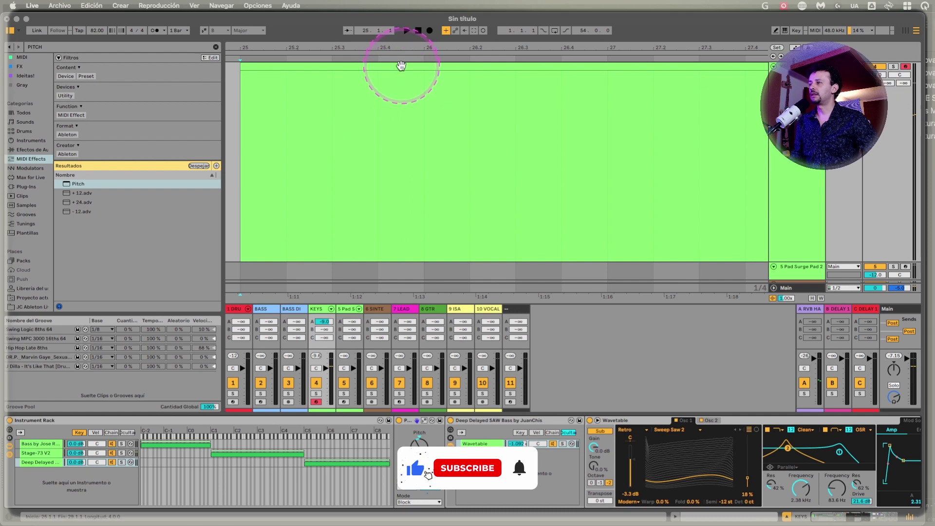
left_click(398, 65)
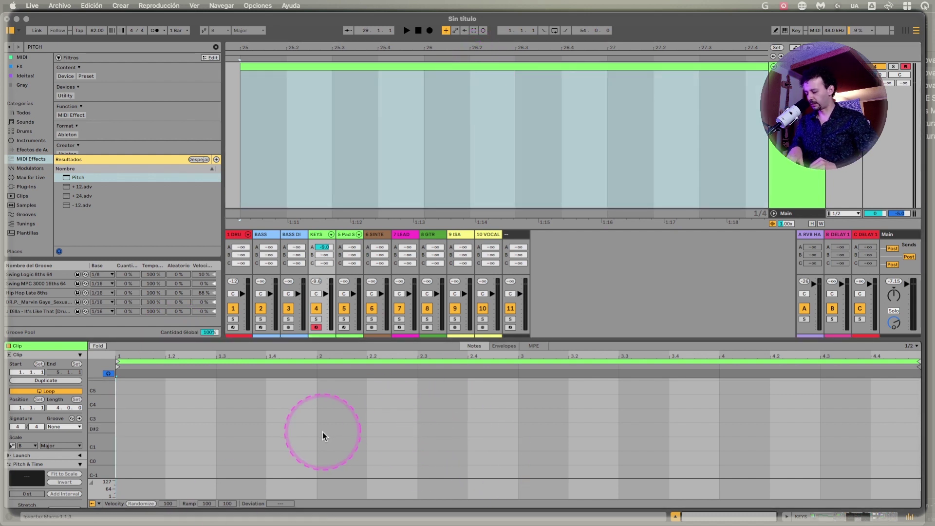
key("super+alt+e")
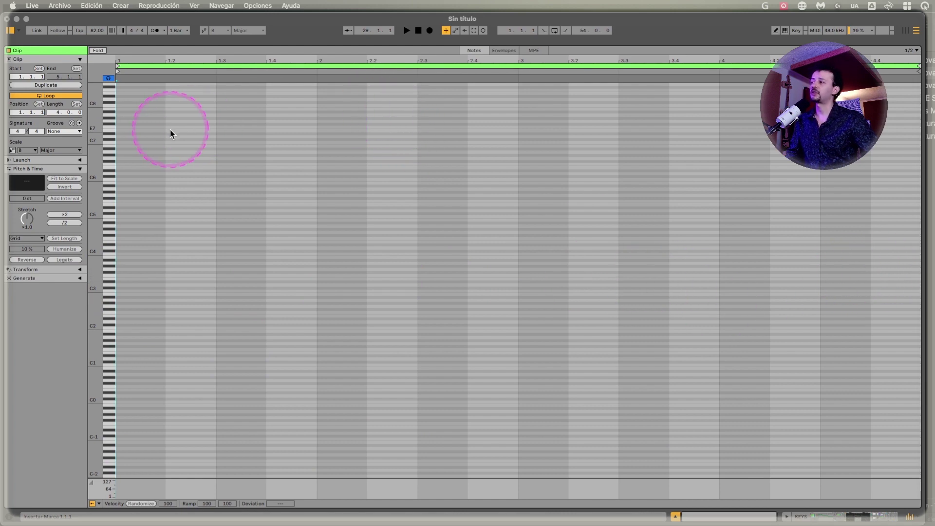
Turn on the clip's scale and set it to B Minor with only the low-register scale notes in view.
left_click(12, 150)
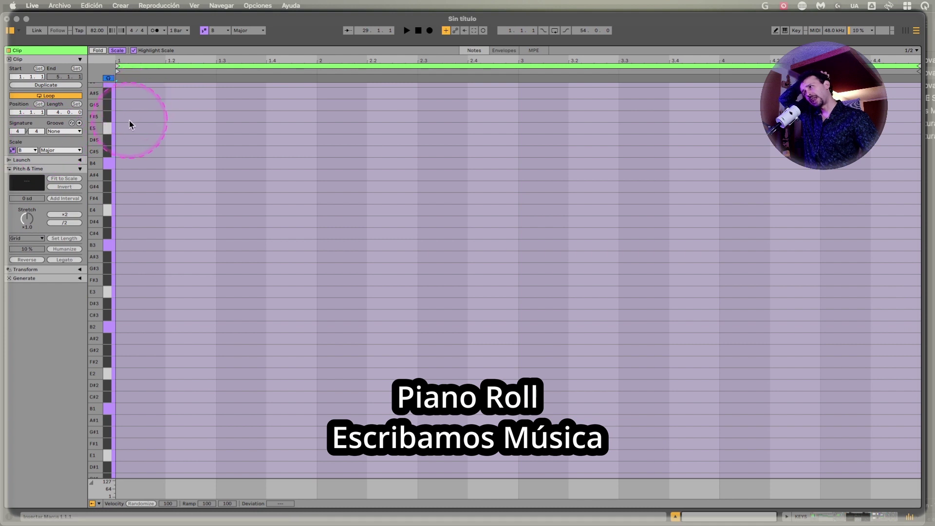
scroll(153, 270, "down", 3)
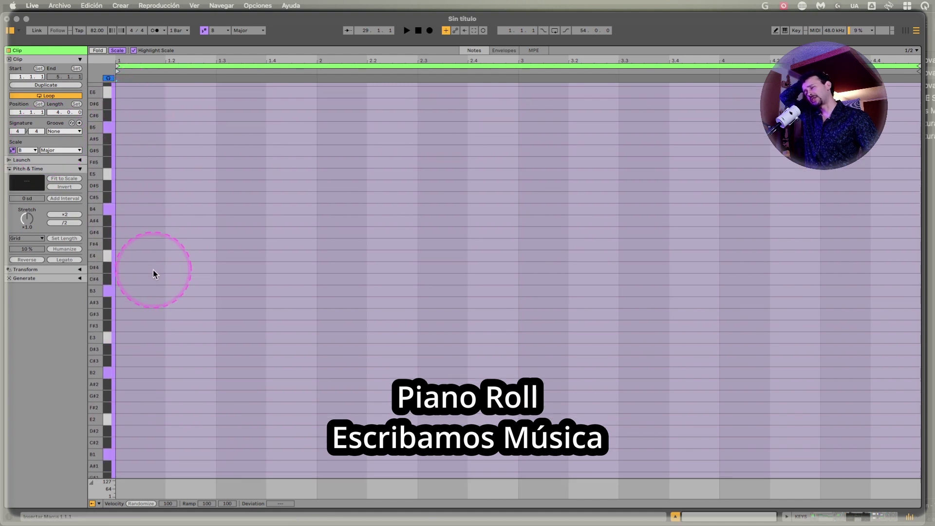
scroll(136, 320, "down", 10)
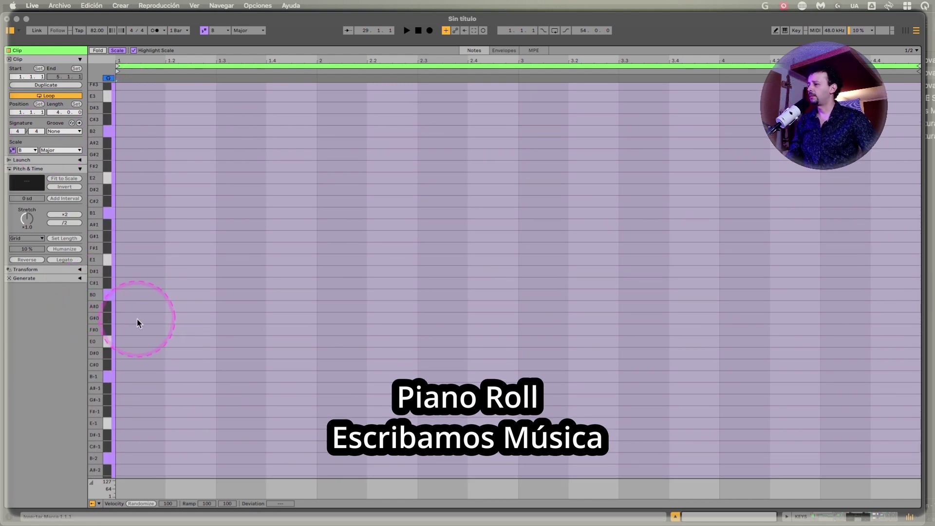
scroll(138, 322, "down", 2)
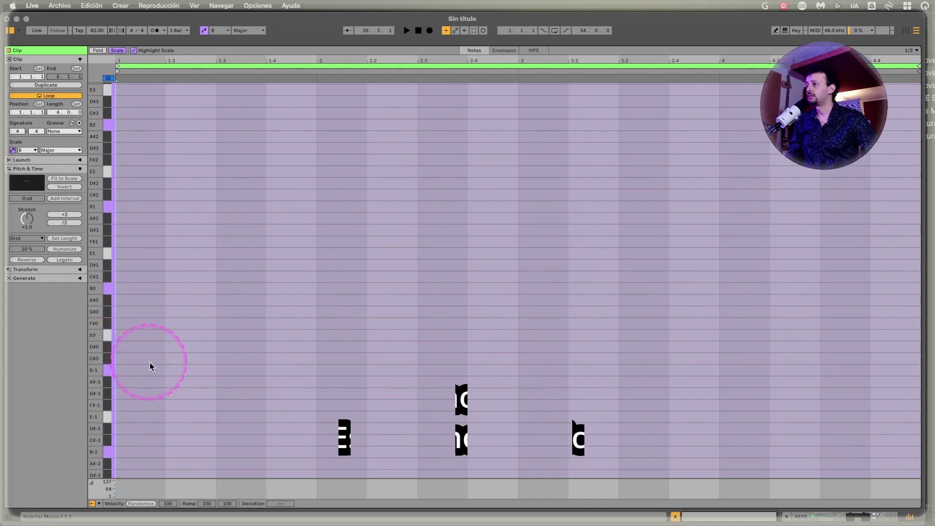
left_click(60, 150)
left_click(47, 158)
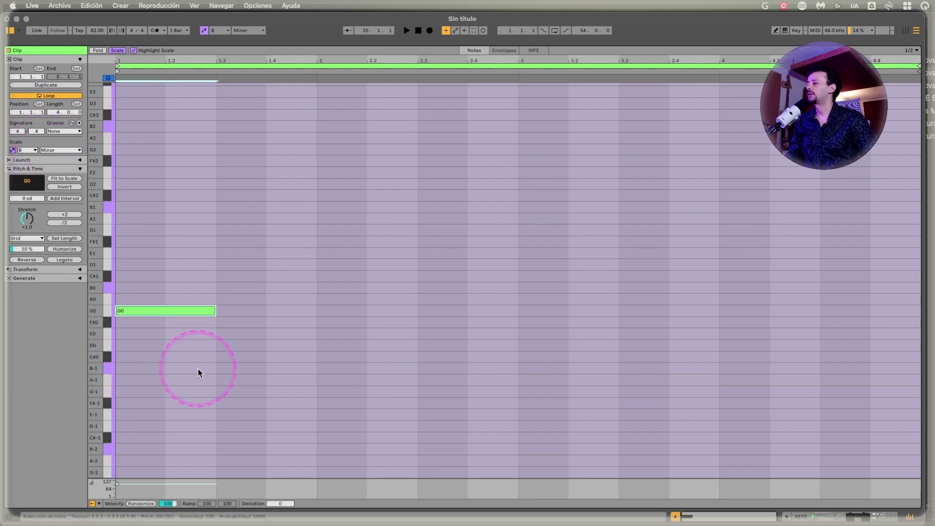
Extend the G0 note into a bass line of equal two-beat notes G0, B0, A0 and B-1.
key("super+d")
key("Up")
key("Up")
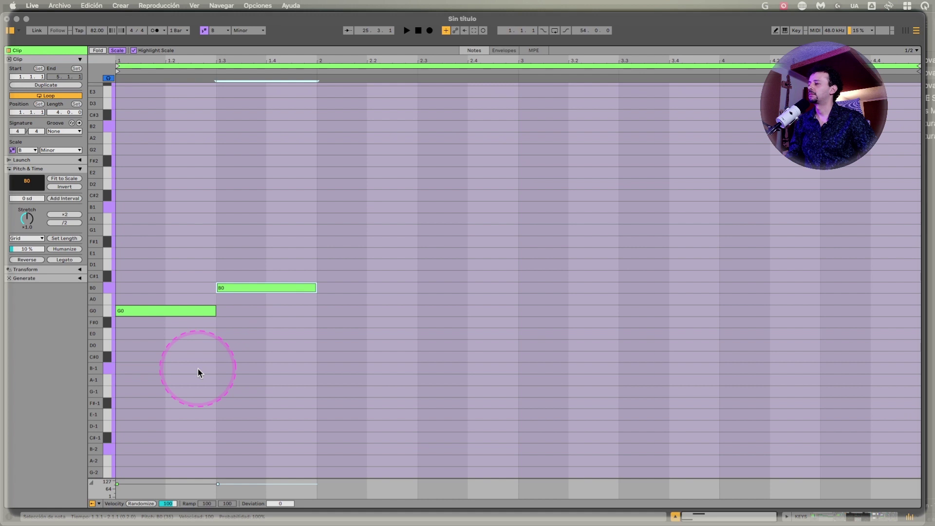
key("super+d")
key("Down")
key("super+d")
key("Down")
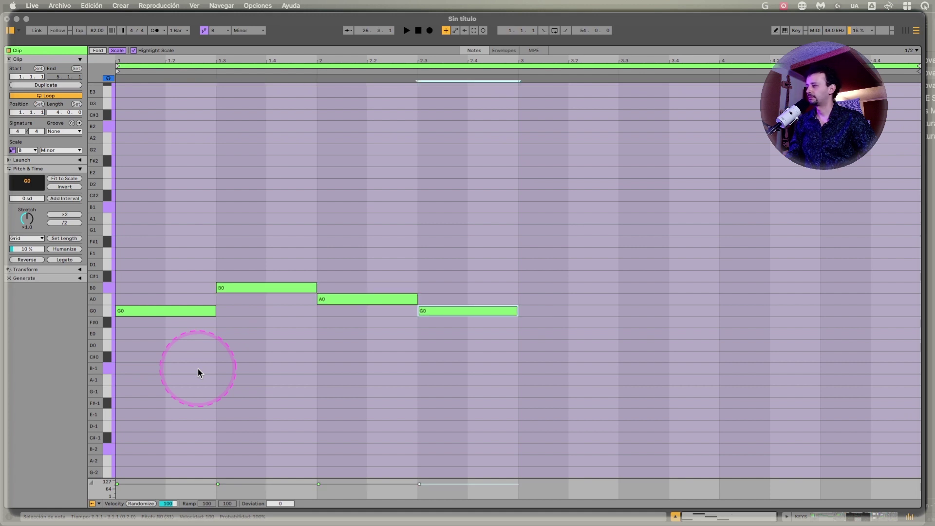
key("Down")
key("Down")
key("Down")
key("Down")
key("Down")
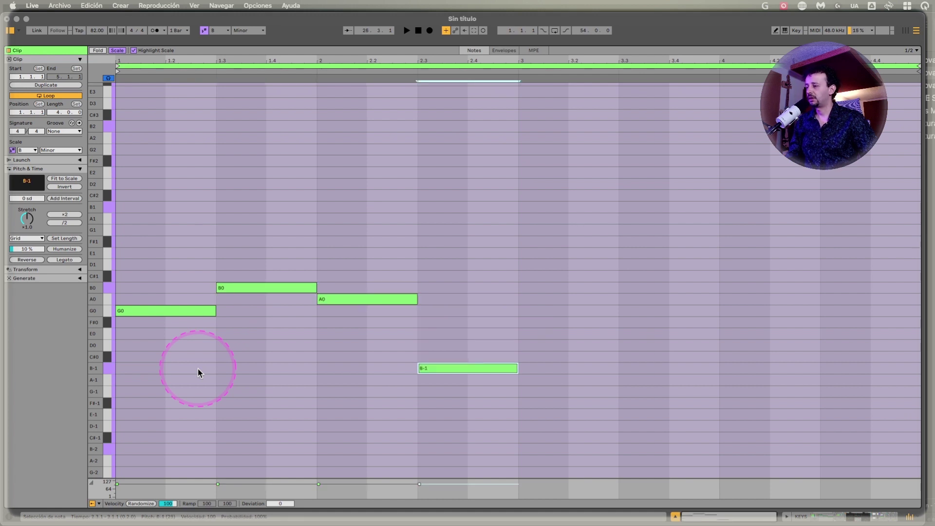
Duplicate the four-note bass line to fill all four bars and add a copy of it three octaves higher.
left_click_drag(138, 434, 499, 198)
key("super+d")
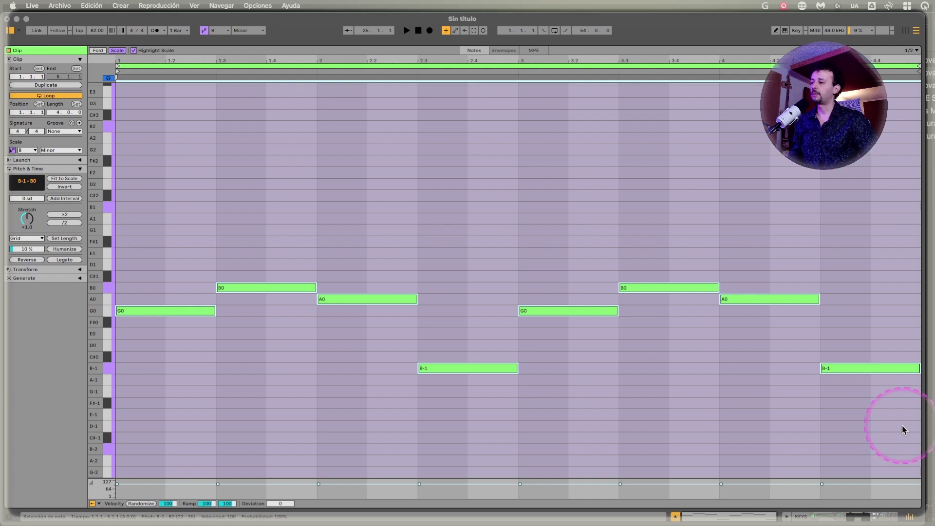
key("super+c")
key("super+v")
key("shift+Up")
key("shift+Up")
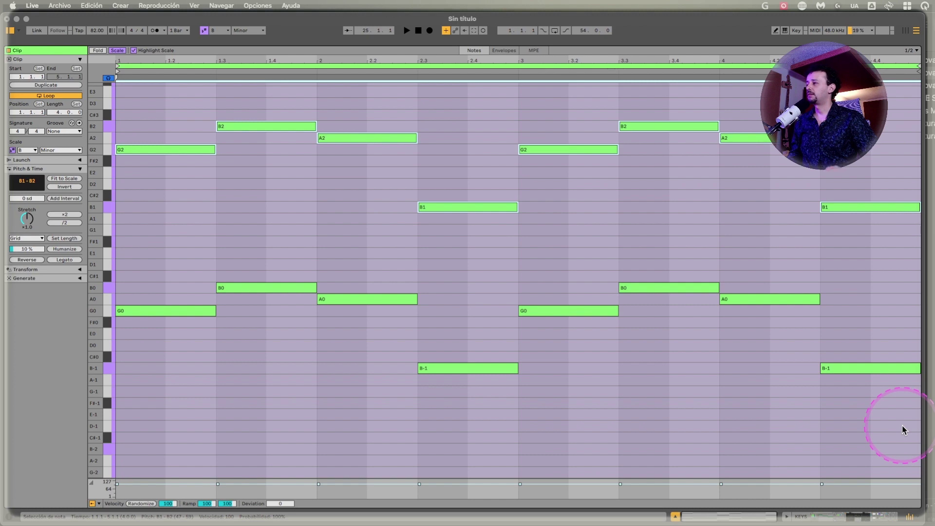
key("shift+Up")
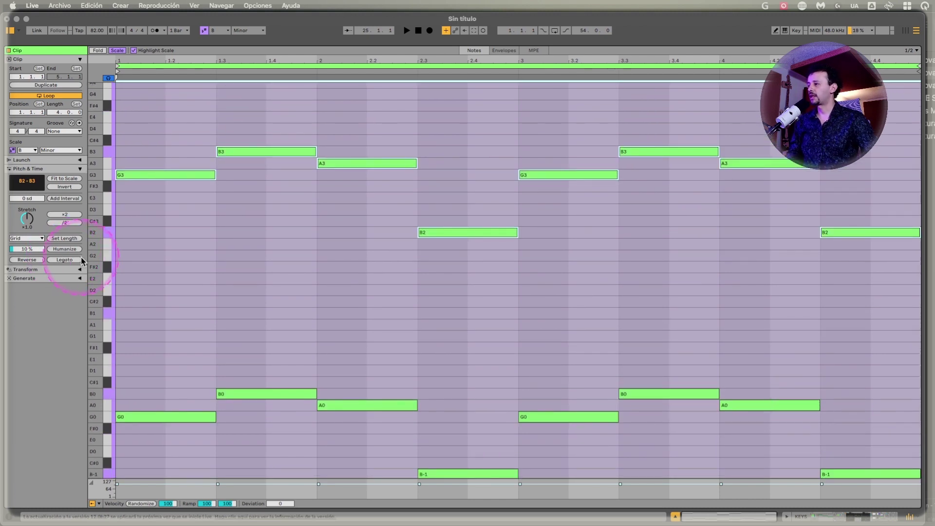
left_click_drag(99, 257, 82, 263)
key("shift+Down")
key("shift+Up")
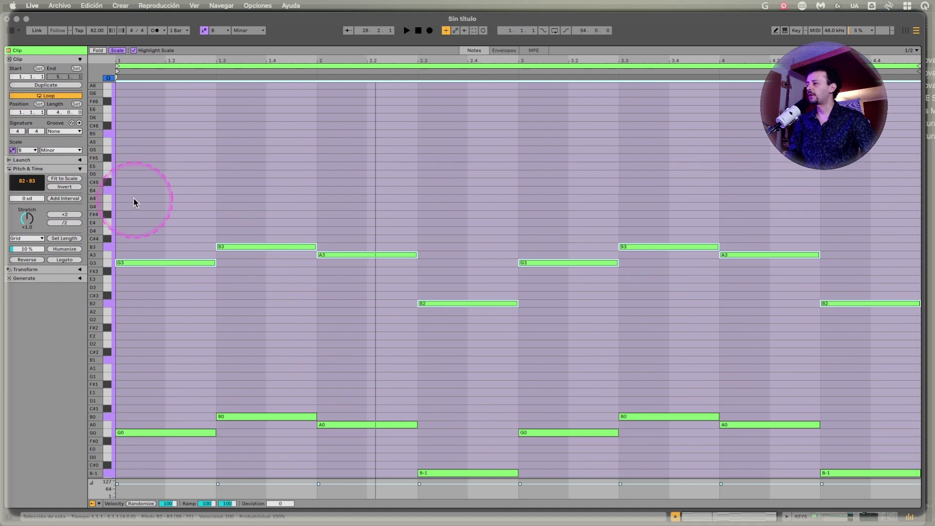
Stack a scale third and fifth above every note of the upper line to form triads.
left_click_drag(156, 194, 847, 350)
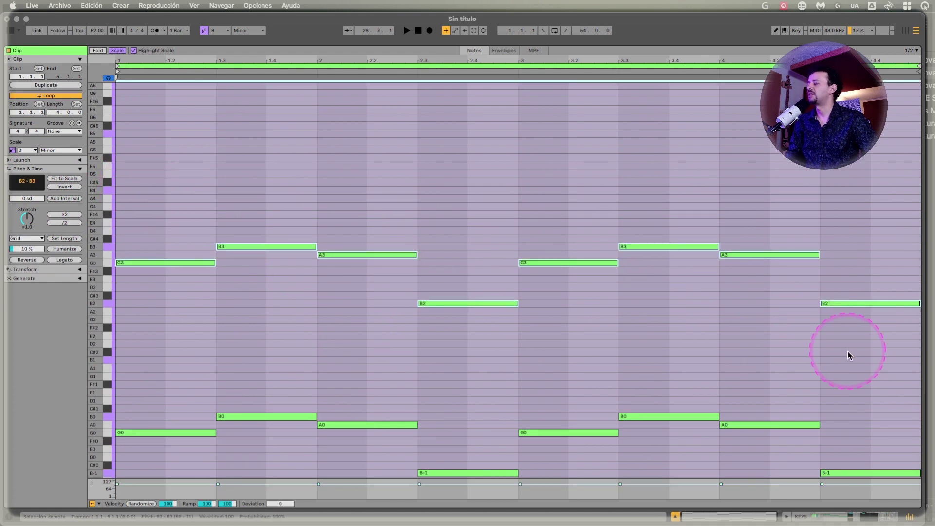
left_click(168, 235)
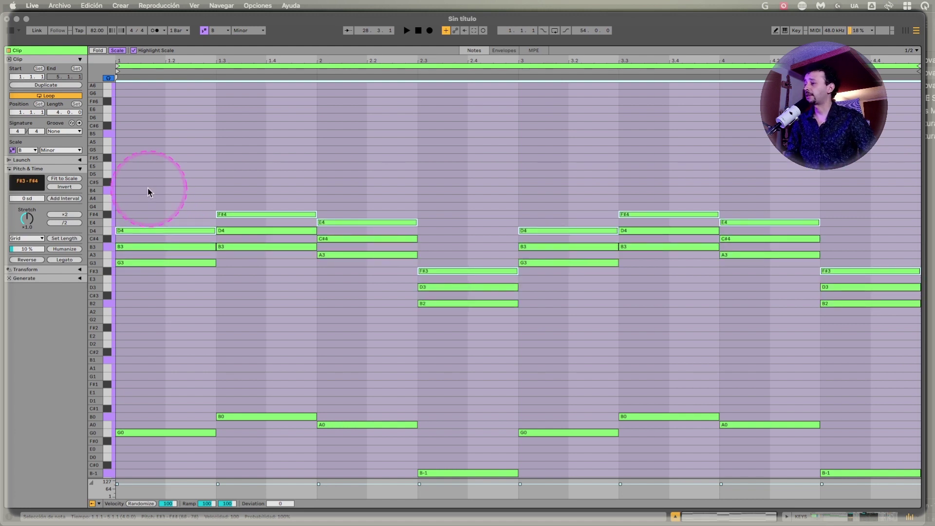
Raise the root note of all eight upper chords by one octave and play the clip.
left_click(141, 263)
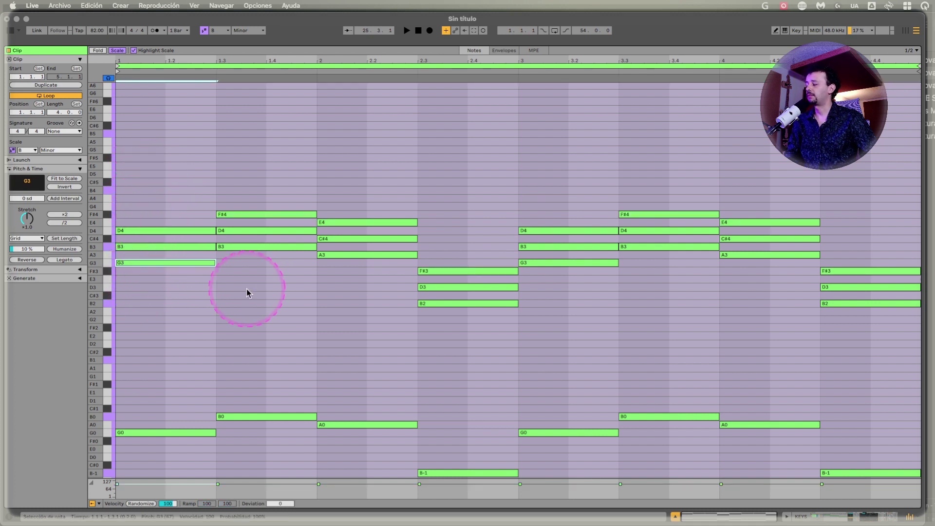
left_click(270, 247, "shift")
left_click(365, 255, "shift")
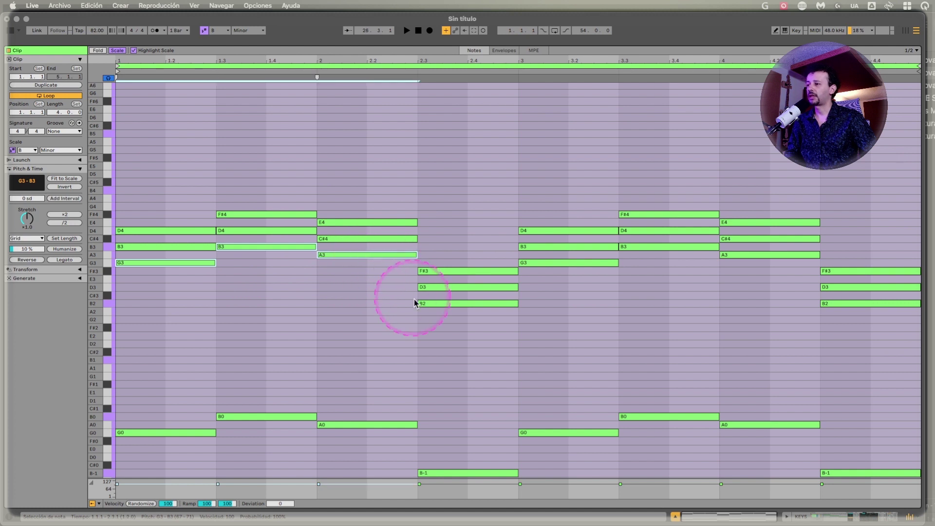
left_click(452, 304, "shift")
left_click(581, 265, "shift")
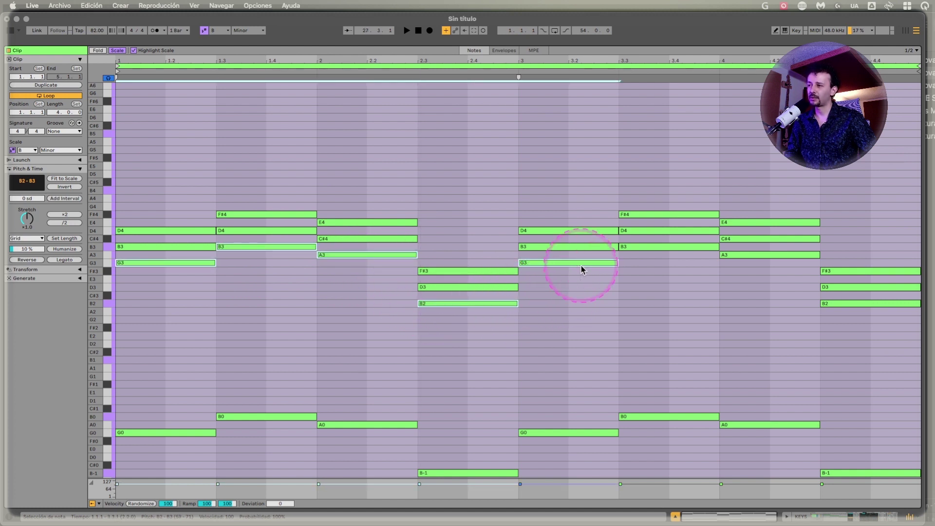
left_click(690, 247, "shift")
left_click(748, 255, "shift")
left_click(856, 304, "shift")
key("f")
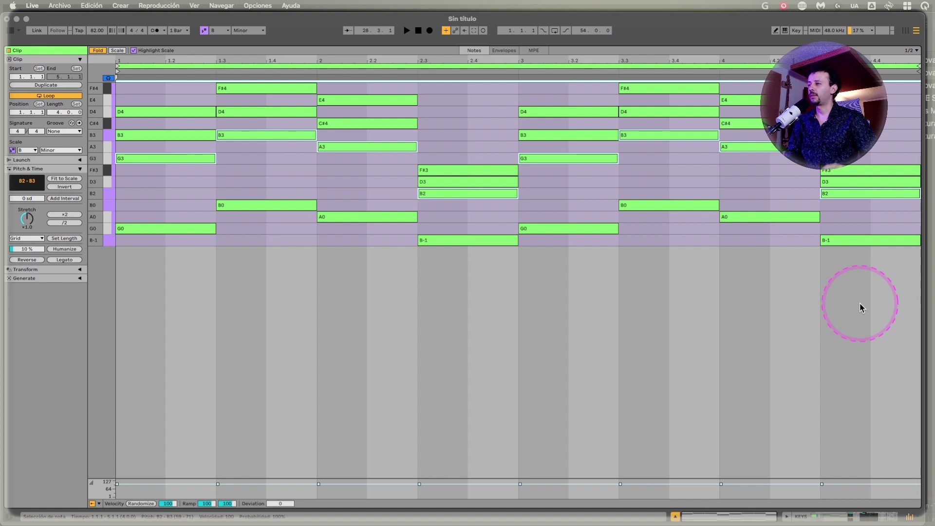
key("shift+Up")
key("f")
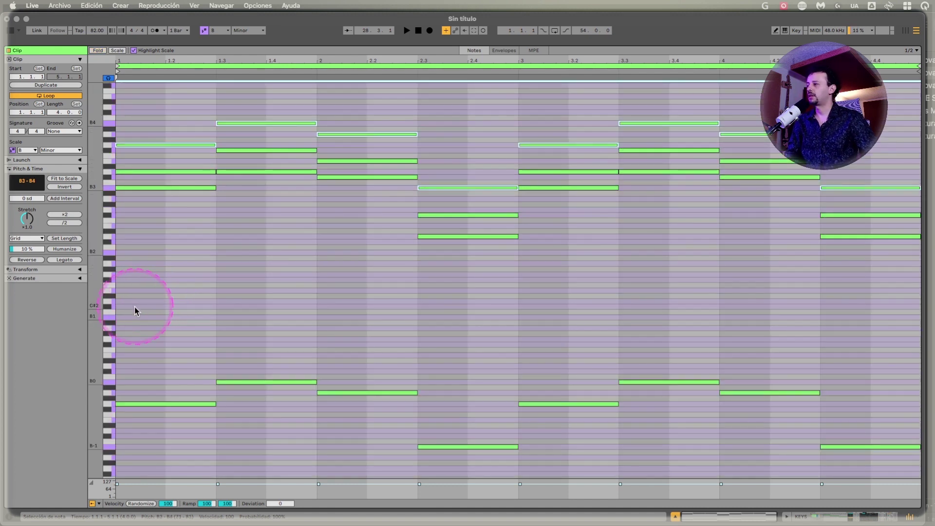
key("space")
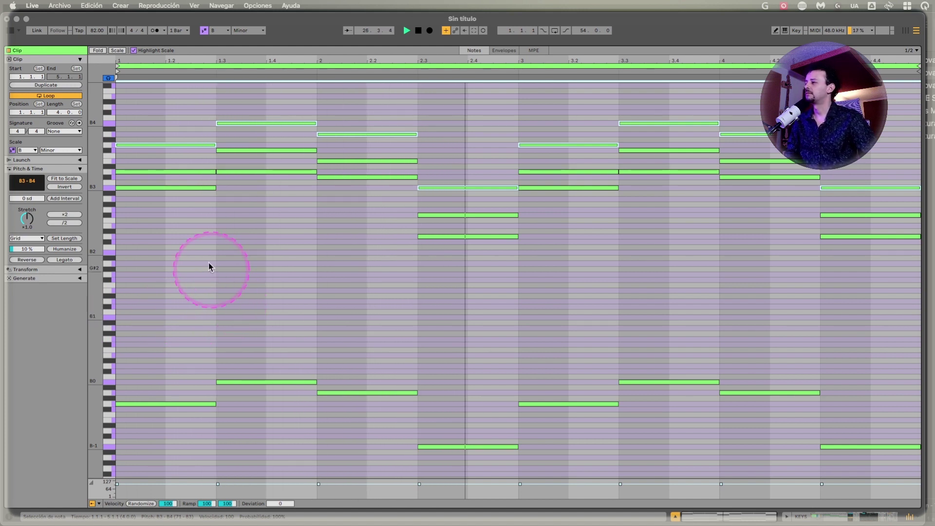
Raise the lowest remaining note of each upper chord by one octave and play the clip.
left_click_drag(177, 209, 680, 174)
left_click_drag(738, 193, 880, 236)
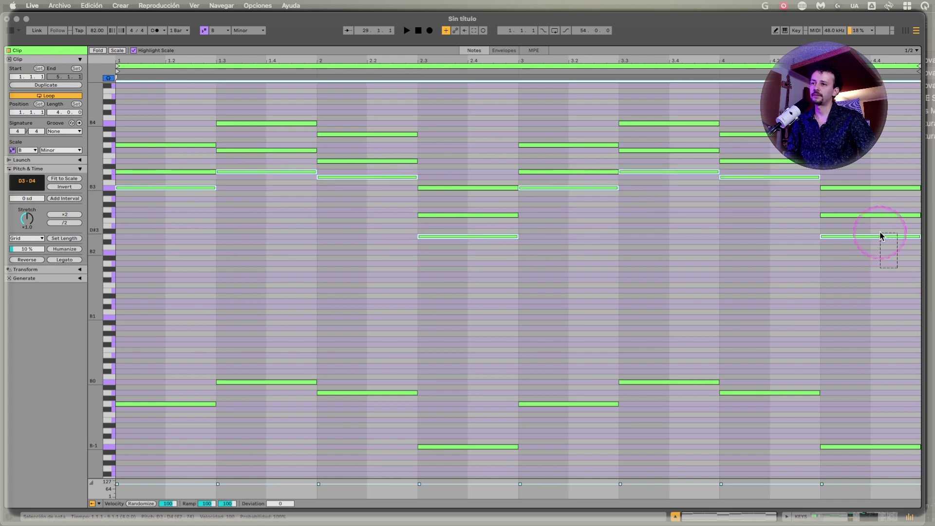
key("shift+Up")
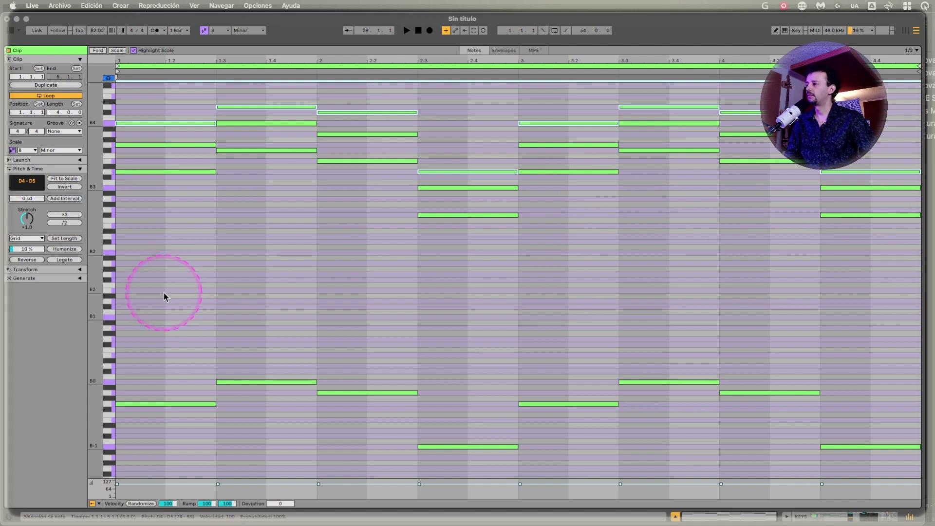
key("space")
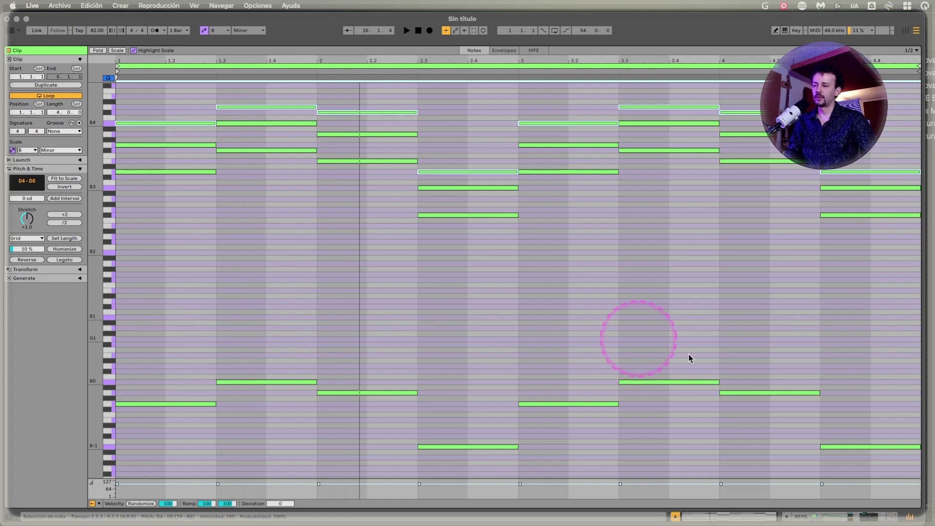
Show the KEYS track's Instrument Rack with the arrangement and mixer.
left_click(819, 516)
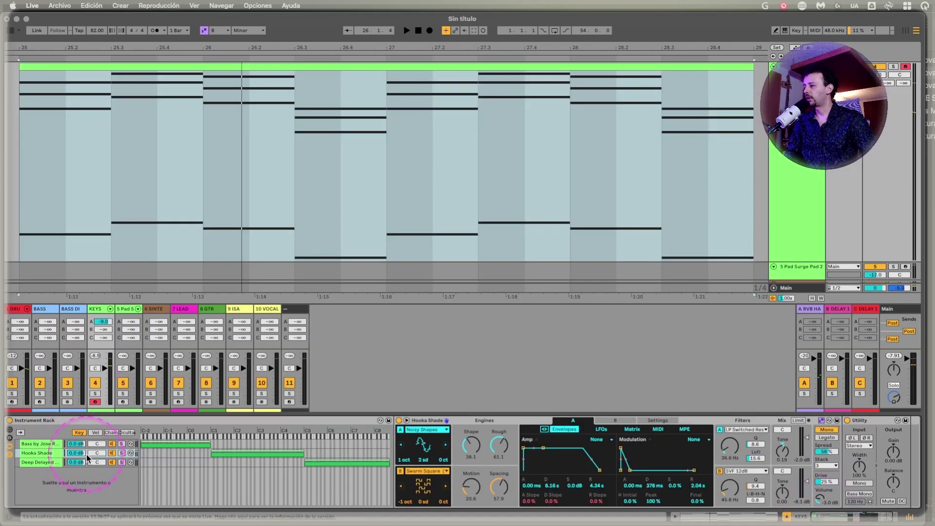
Lower the bass chain's volume to about -6.2 dB and map it to Macro 1.
left_click(75, 454)
left_click_drag(76, 444, 76, 454)
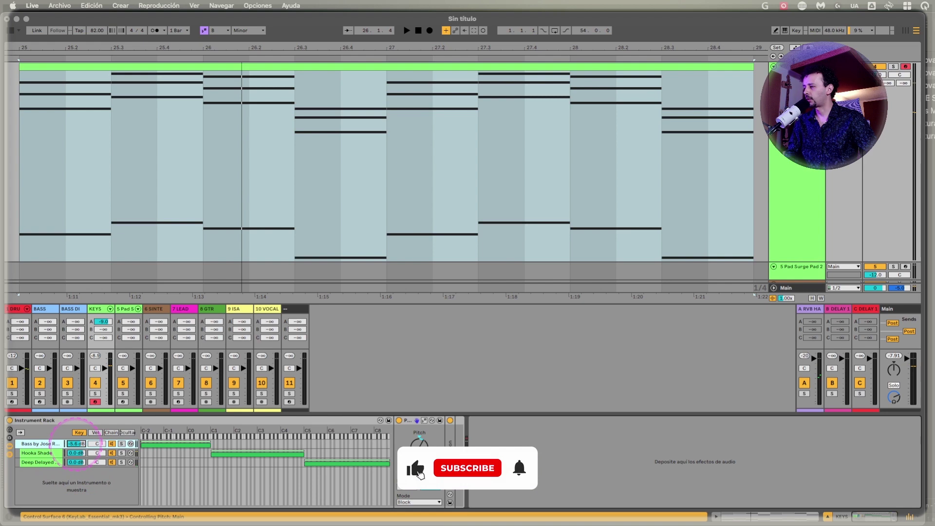
right_click(75, 444)
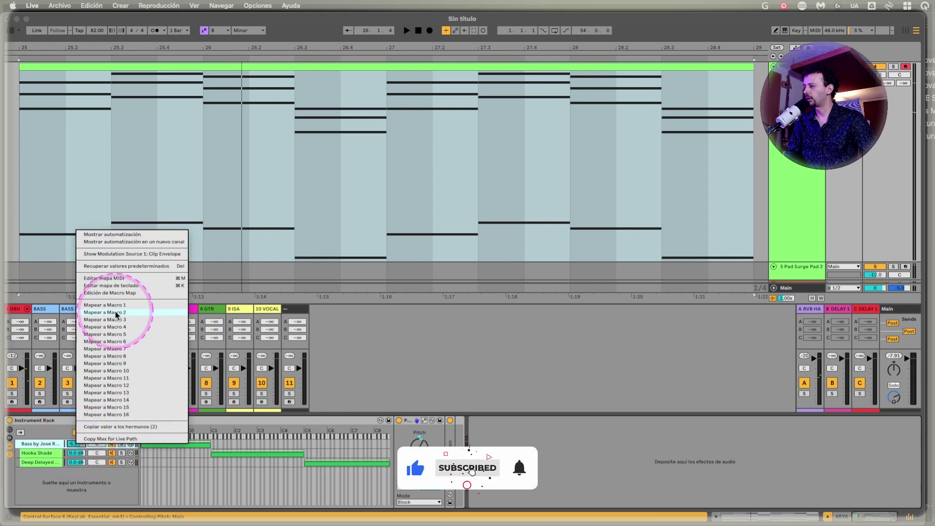
left_click(115, 306)
Map the Hooka Shade chain's volume to Macro 2 and the Deep Delayed chain's volume to Macro 3.
right_click(173, 451)
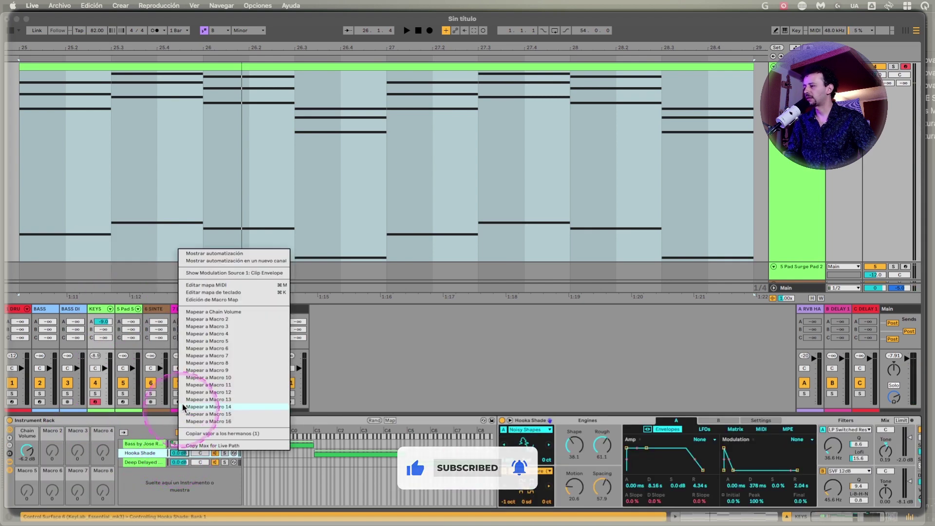
left_click(212, 313)
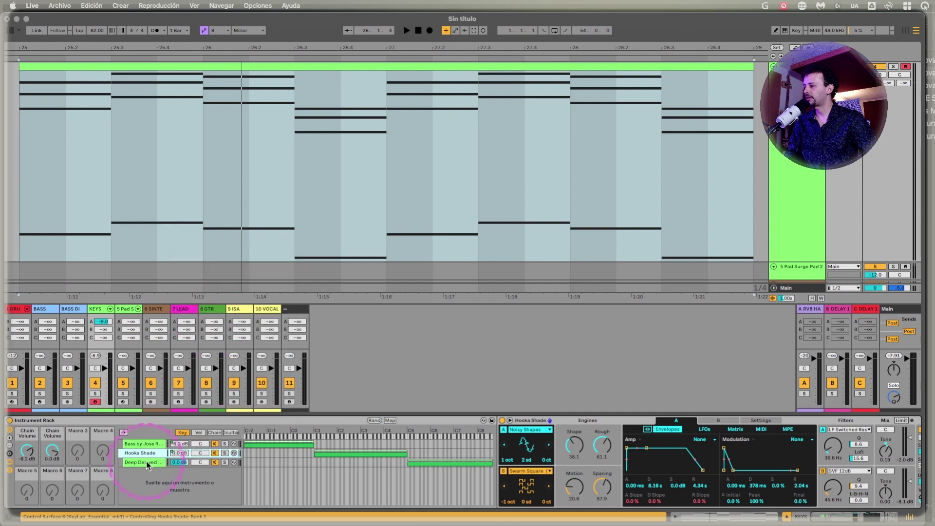
right_click(180, 462)
left_click(243, 360)
Rename the first three rack macros BAJO, ARM and LEAD.
left_click(20, 435)
key("super+r")
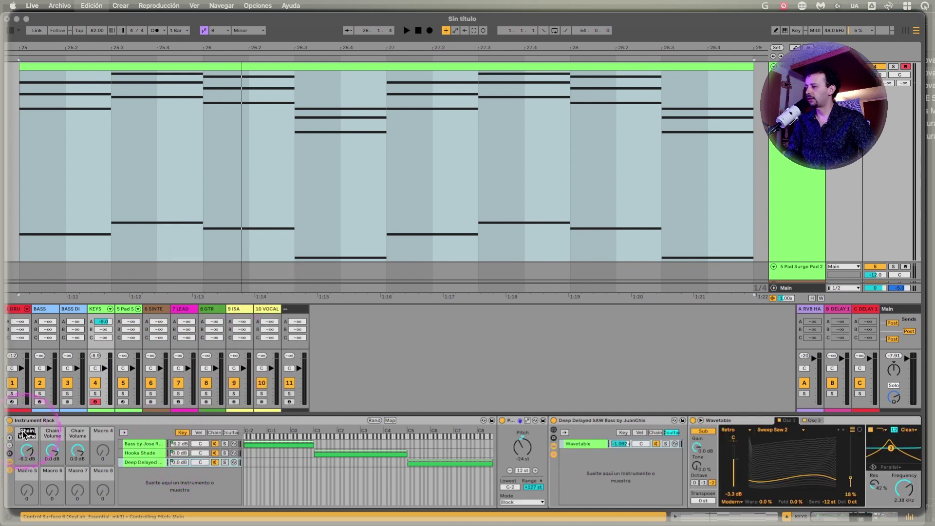
type("BAJO")
key("Return")
left_click(49, 434)
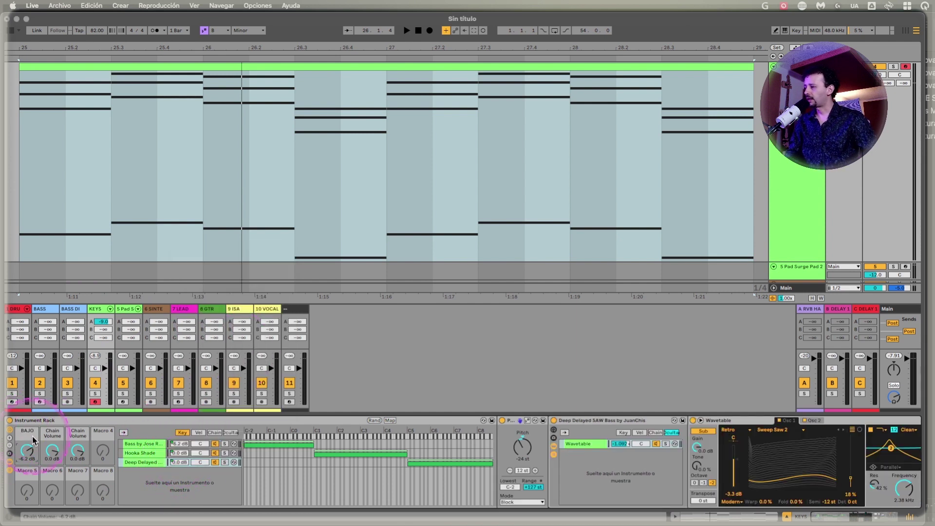
key("super+r")
type("ARM")
key("Return")
left_click(69, 435)
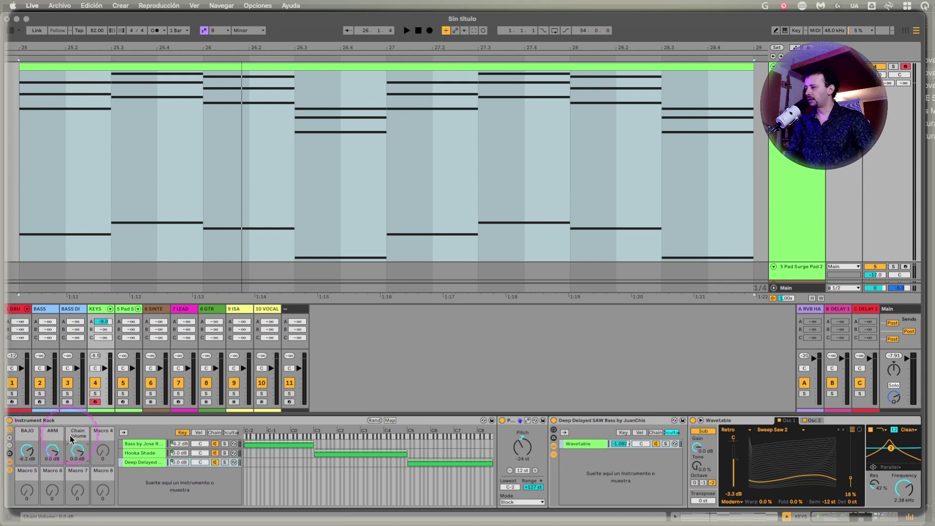
key("super+r")
type("LEAD")
key("Return")
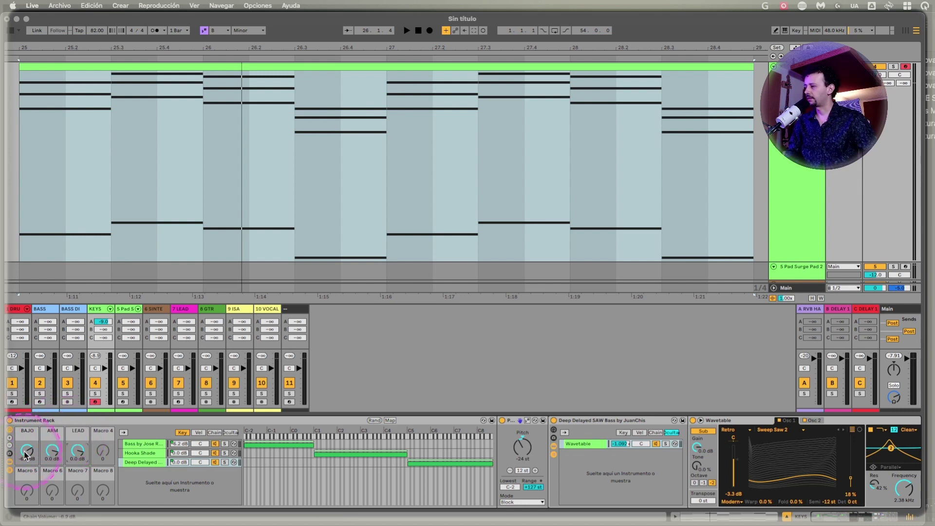
Play the clip and set the BAJO macro to about -12.3 dB and ARM to about 0.05 dB.
key("space")
left_click_drag(28, 449, 53, 450)
left_click(126, 454)
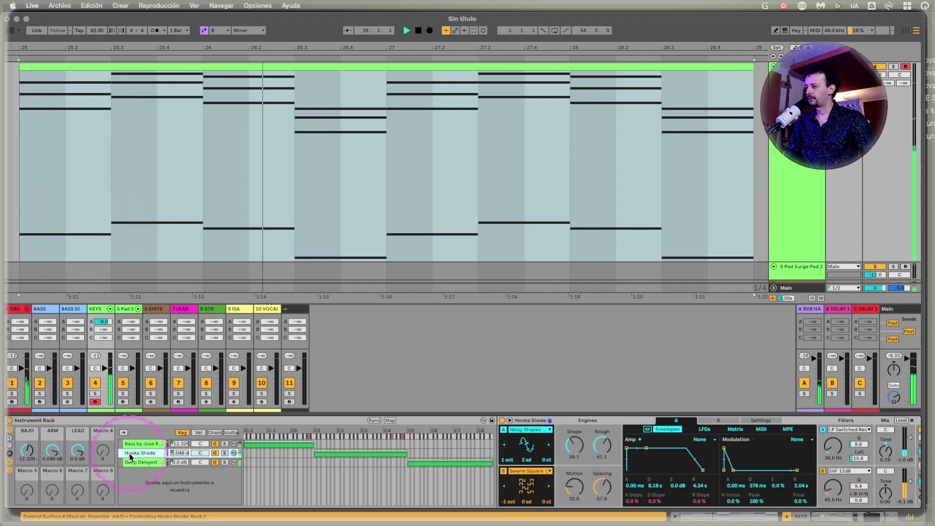
Copy the Pitch device from the Deep Delayed chain and paste it before the Hooka Shade instrument.
left_click(146, 463)
left_click(580, 421)
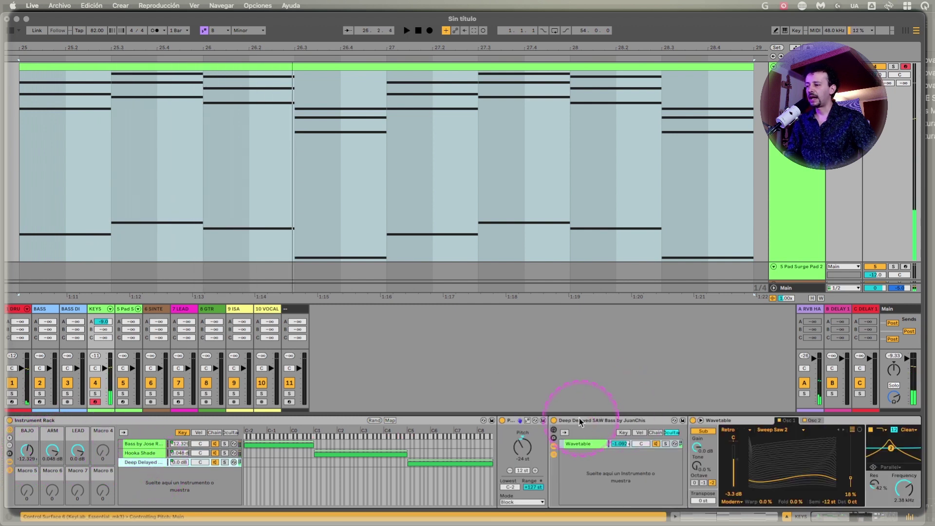
left_click(513, 421)
key("super+c")
left_click(147, 454)
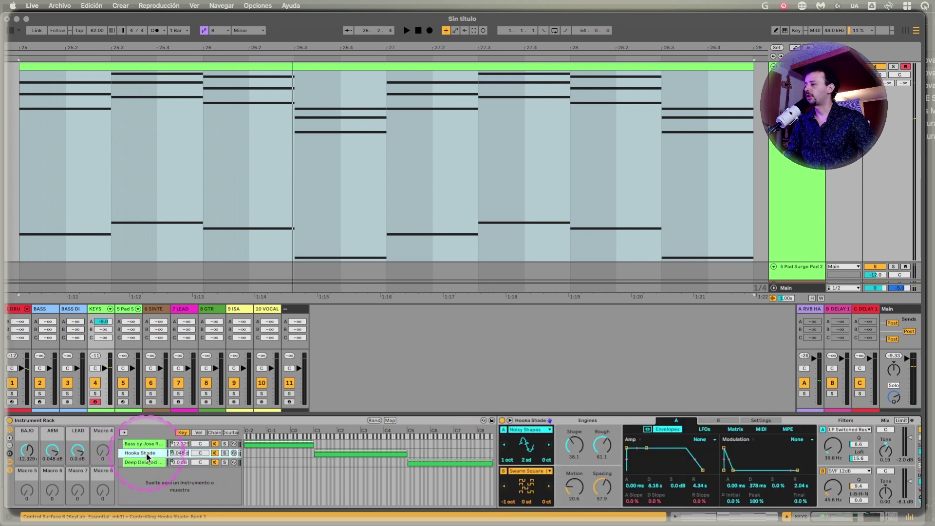
left_click(548, 420)
key("super+v")
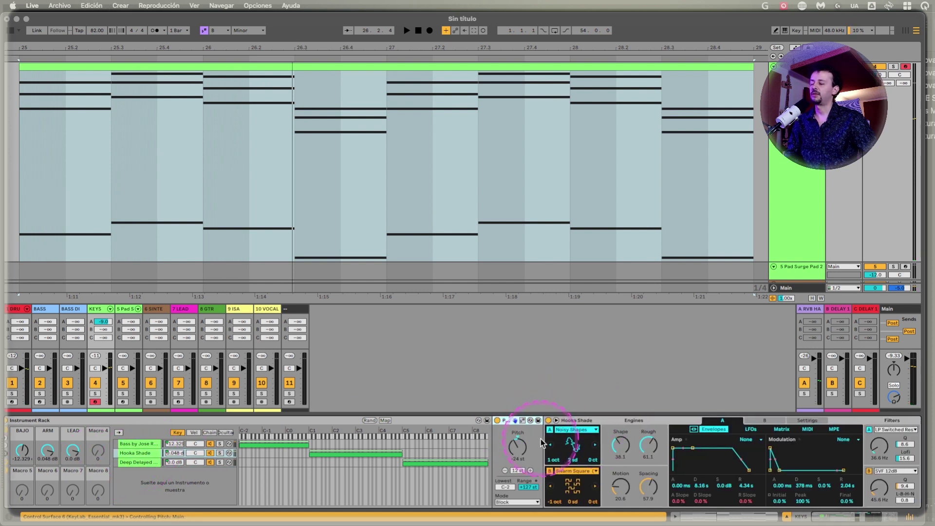
Set the Hooka Shade chain's Pitch device to +12 st and play the clip.
double_click(498, 451)
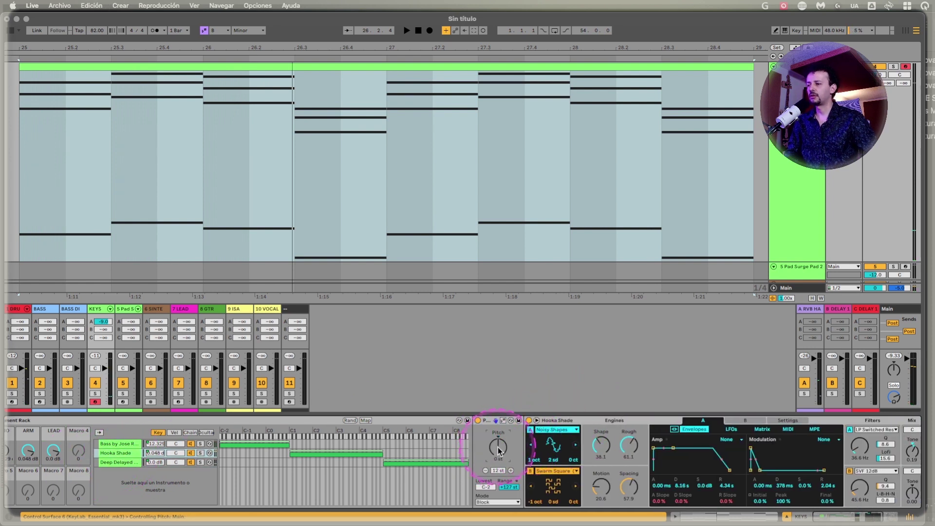
left_click_drag(497, 449, 497, 442)
scroll(498, 449, "right", 2)
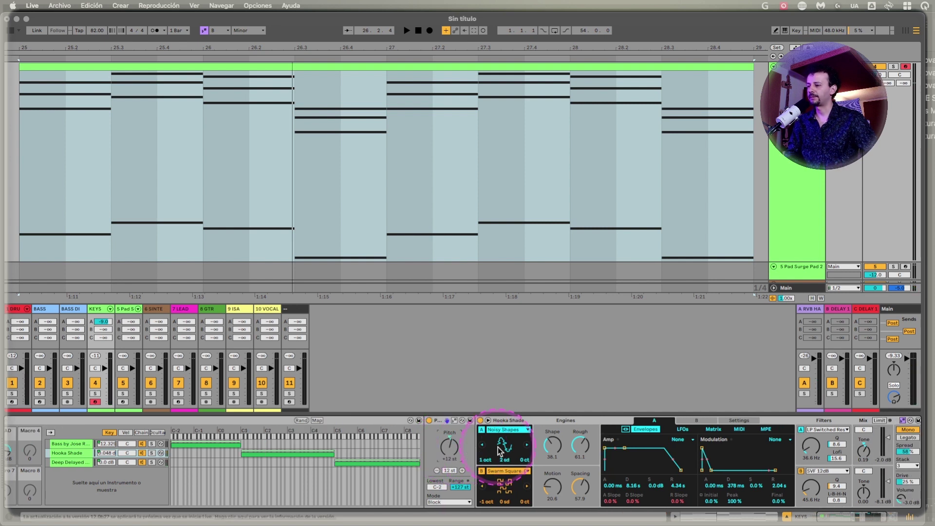
key("space")
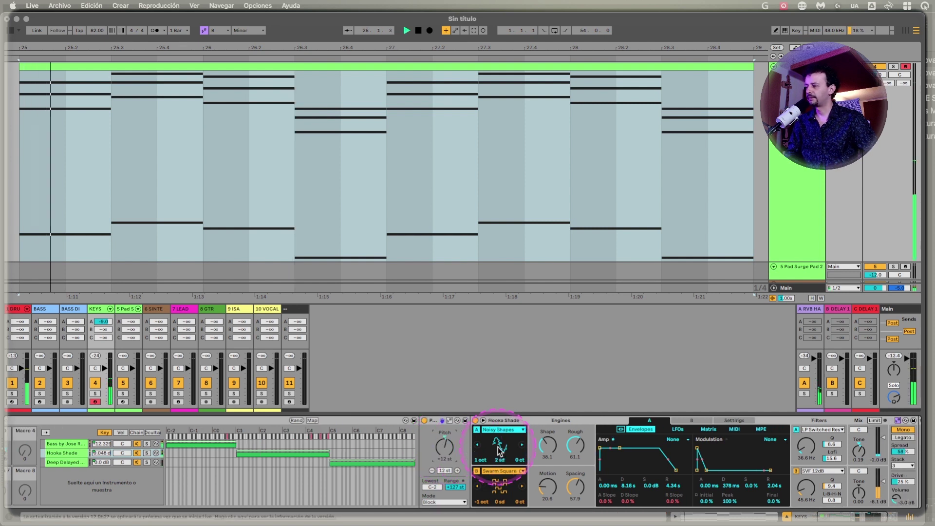
Solo the Hooka Shade chain and lengthen its amp envelope release to 14.1 s.
left_click(147, 454)
scroll(417, 436, "right", 2)
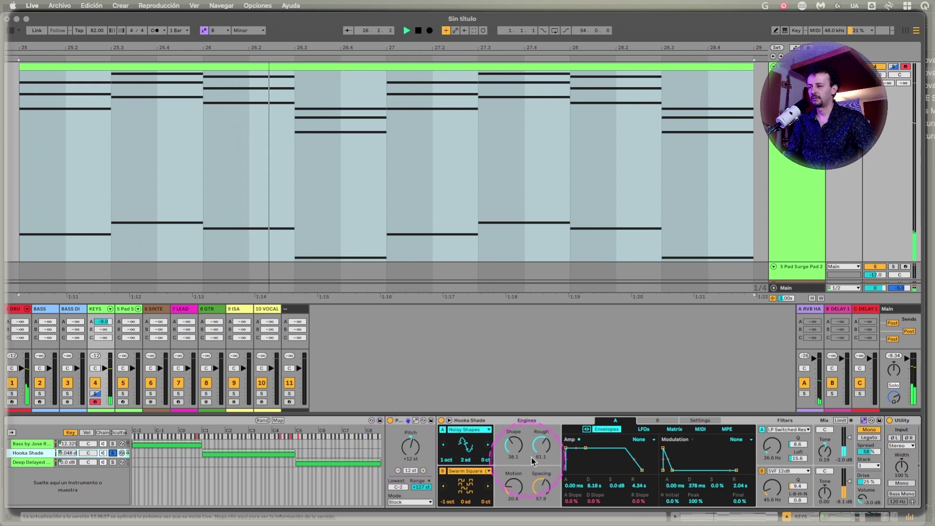
left_click_drag(642, 471, 648, 470)
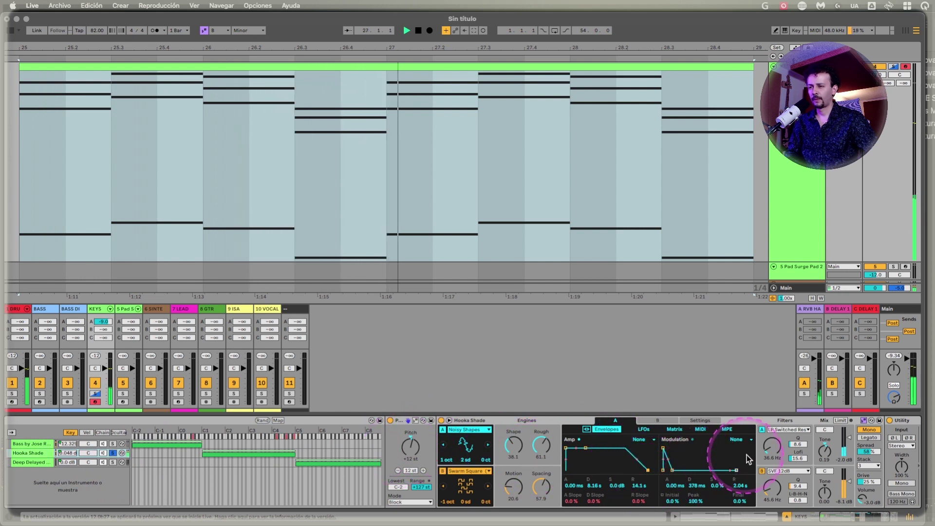
Raise Hooka Shade's filter A frequency to 104 Hz and filter B frequency to 79.1 Hz.
left_click_drag(772, 446, 772, 429)
mouse_move(772, 488)
left_mouse_down()
mouse_move(772, 470)
mouse_move(773, 499)
left_mouse_up()
left_click_drag(775, 434, 778, 438)
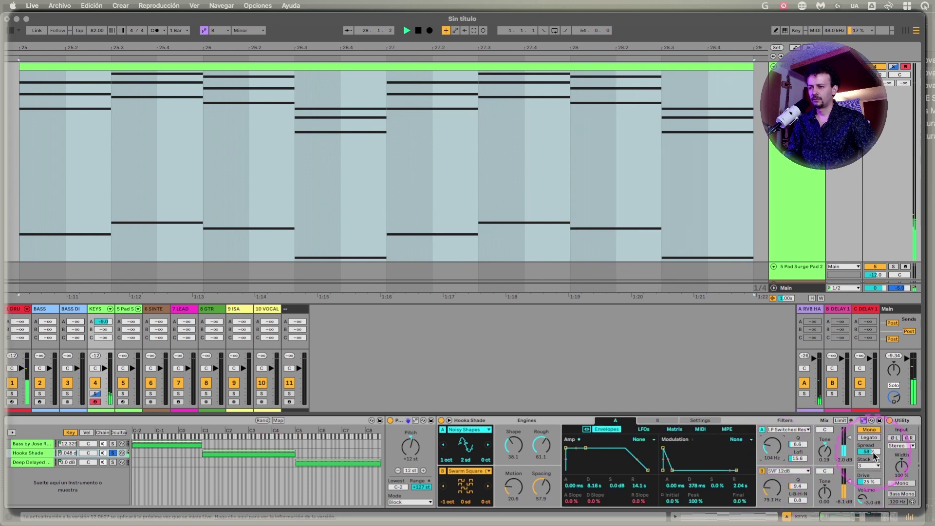
Unsolo the Hooka Shade chain and lower the BAJO macro to about -13.05 dB during playback.
scroll(492, 433, "left", 5)
key("space")
left_click(225, 454)
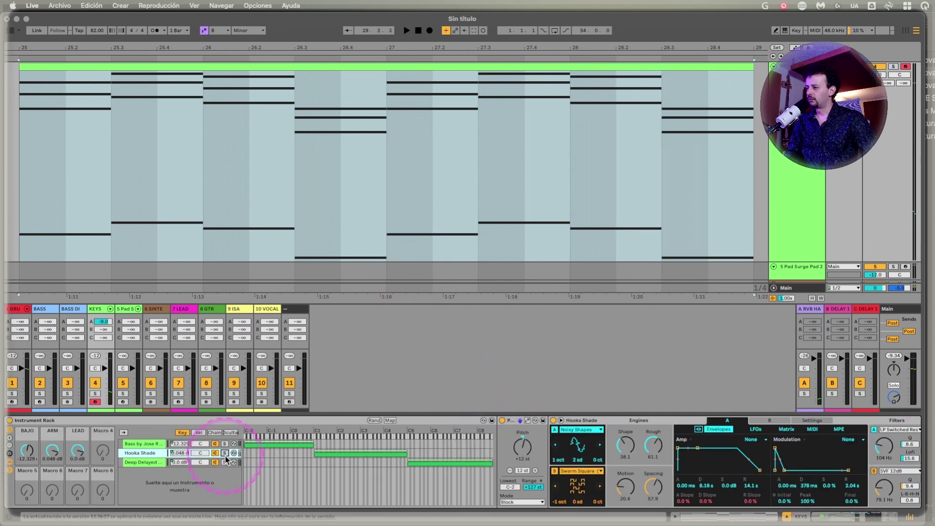
key("space")
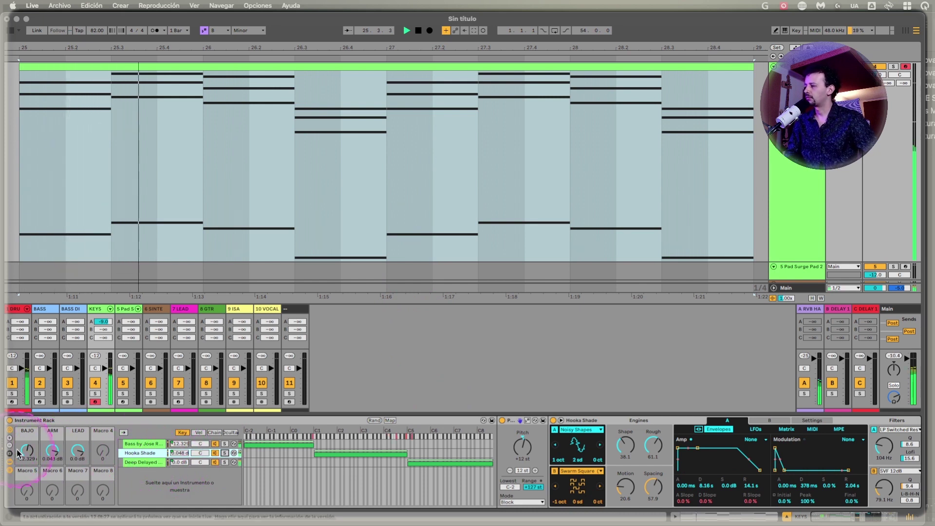
left_click_drag(26, 449, 27, 451)
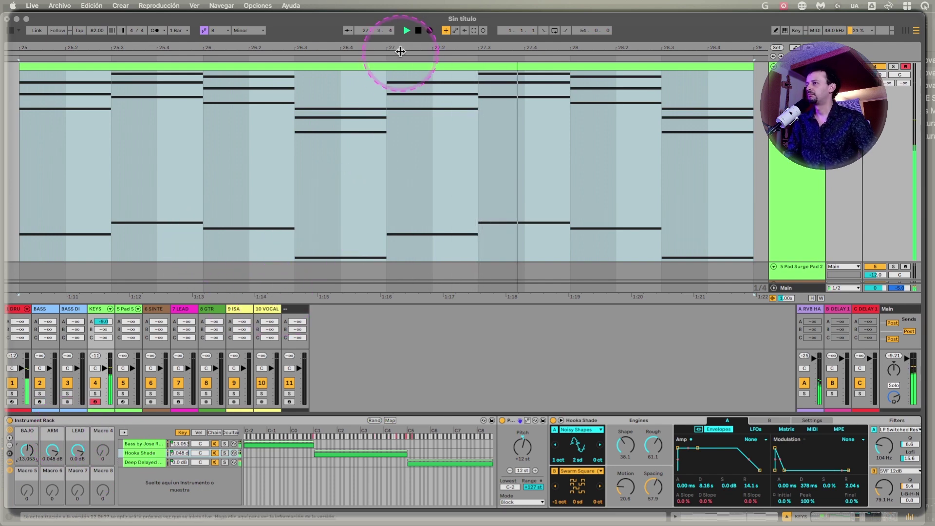
Open the KEYS clip for note editing and fold the note view to the used pitches.
left_click(392, 68)
double_click(393, 68)
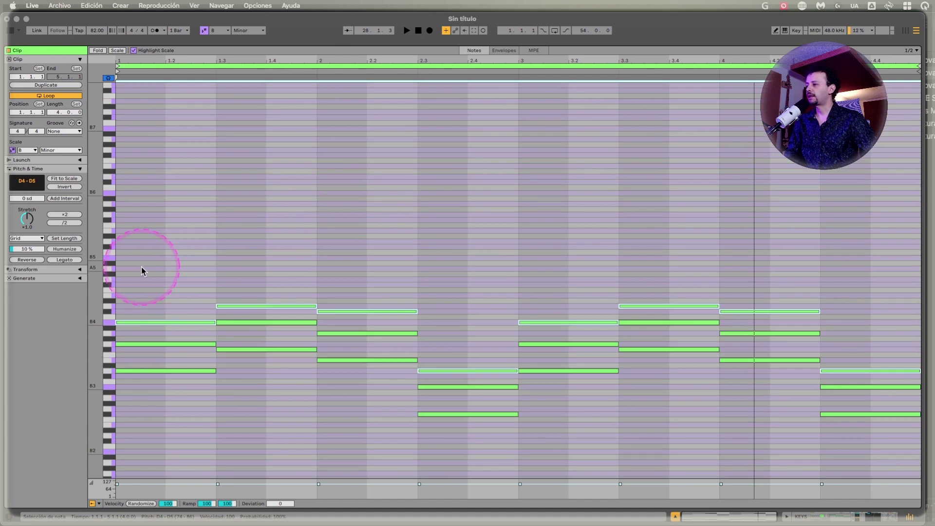
left_click_drag(149, 256, 853, 455)
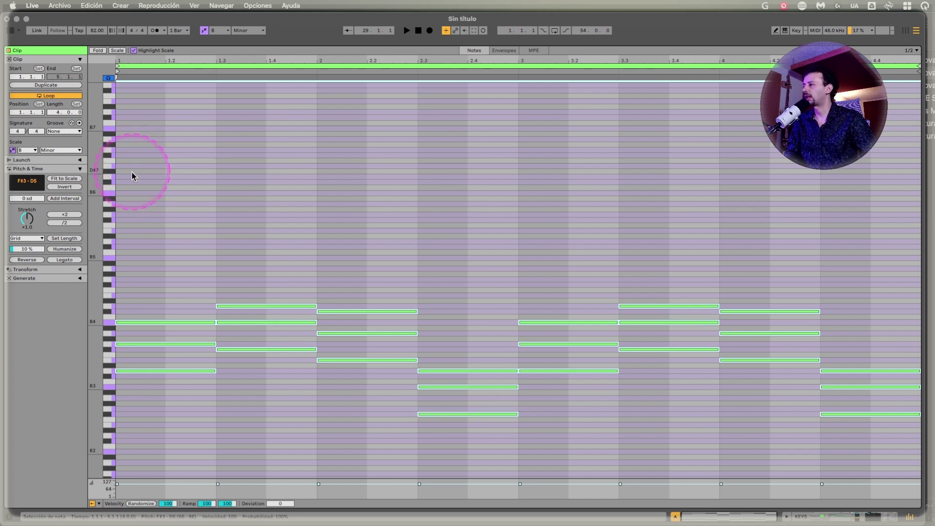
left_click(144, 184)
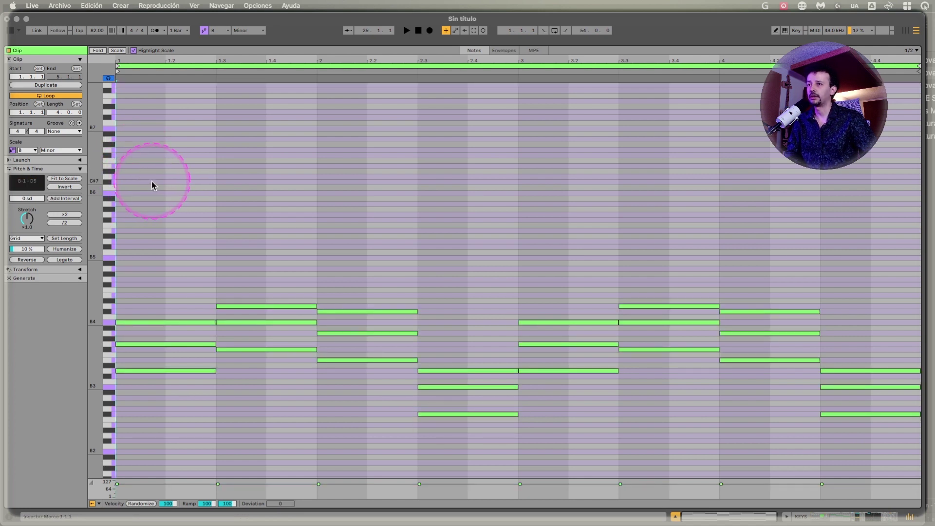
key("f")
Copy one note of each chord (B4, B4, A4, D4, B4, D5, A4, D4) two octaves up as a lead line.
left_click(171, 107)
left_click(223, 86, "shift")
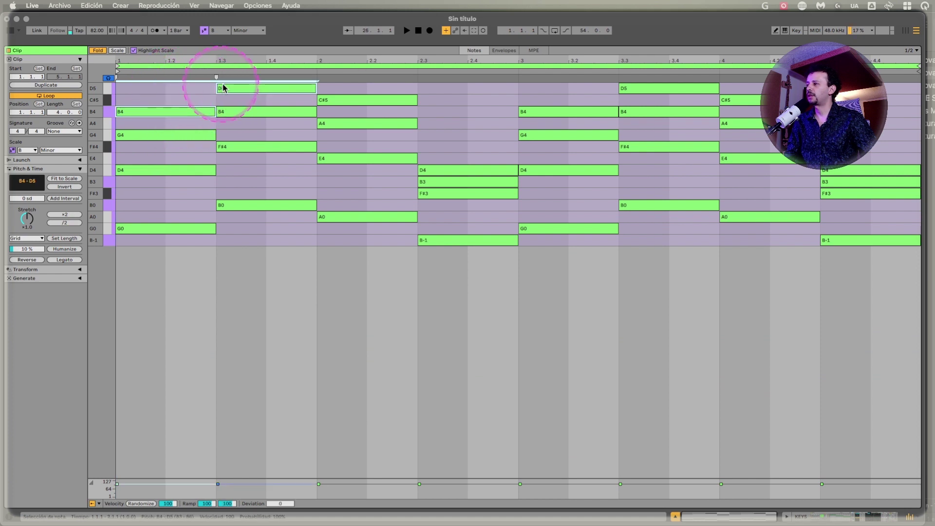
left_click(305, 88, "shift")
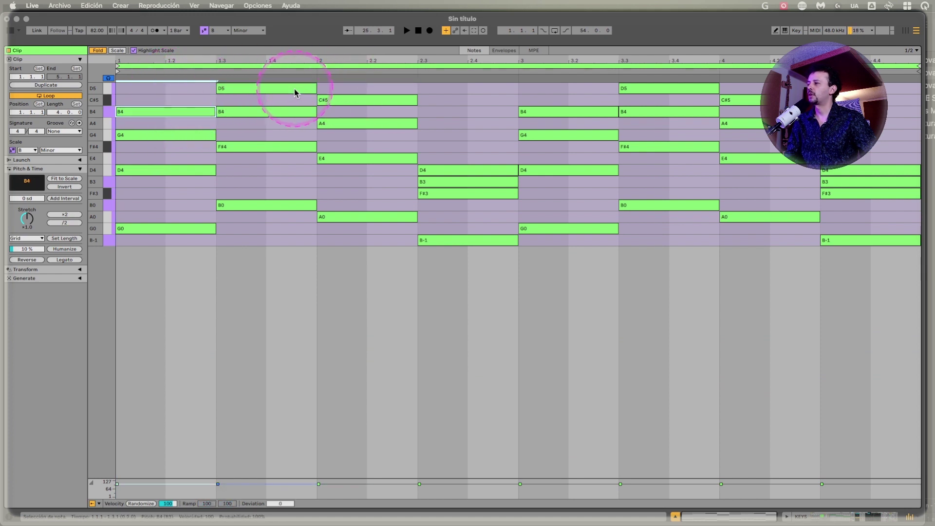
left_click(264, 107, "shift")
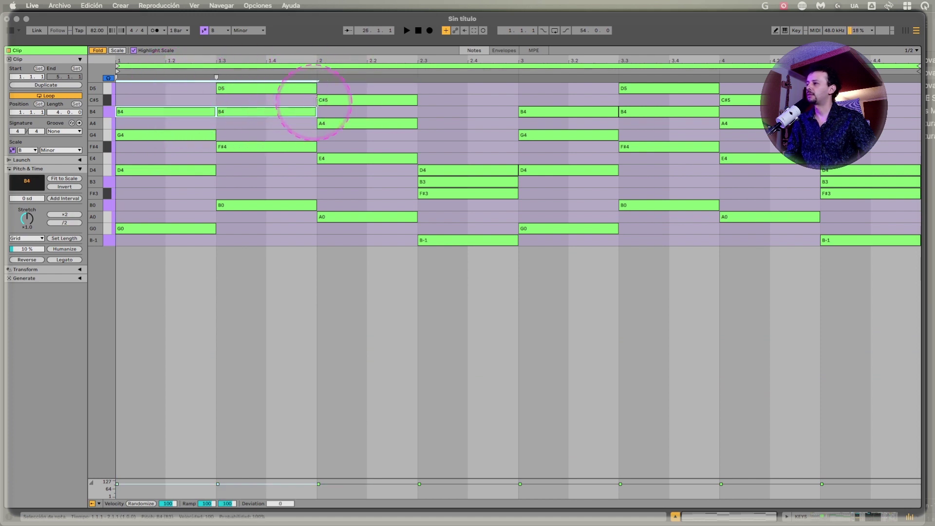
left_click(378, 121, "shift")
left_click(465, 170, "shift")
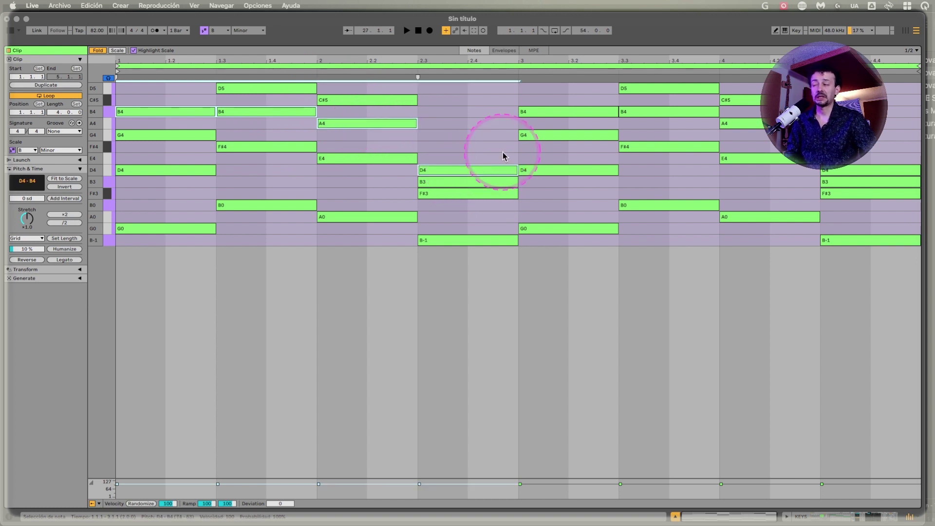
left_click(554, 112, "shift")
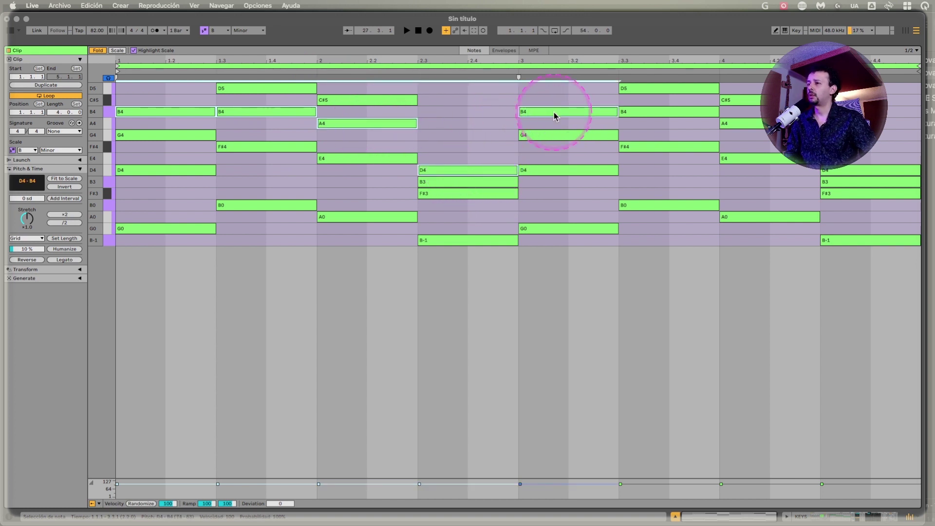
left_click(638, 87, "shift")
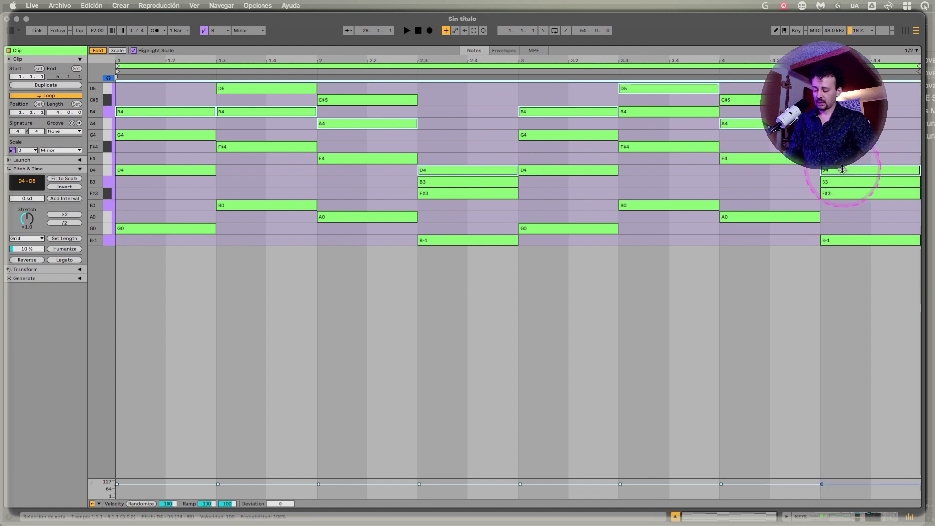
key("shift+Up")
key("shift+Up")
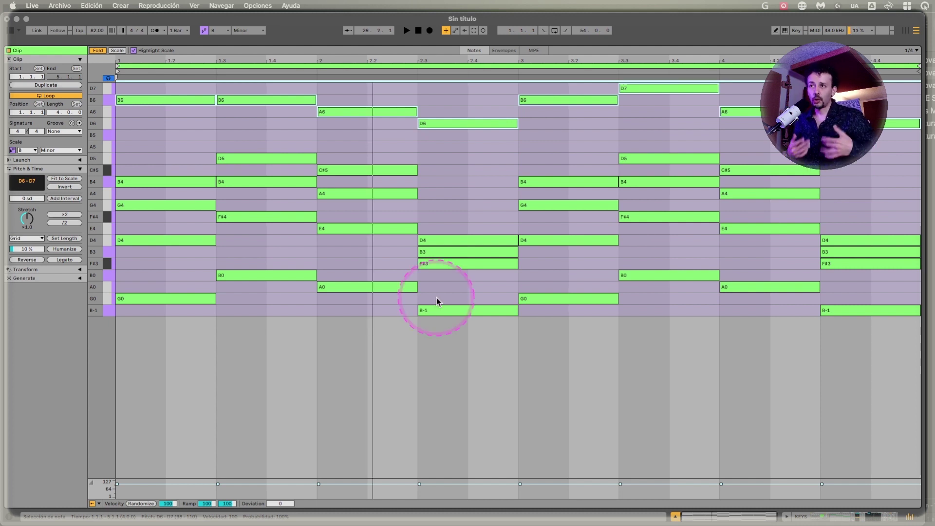
Refine the note grid to 1/16 and deactivate the high lead notes.
key("super+1")
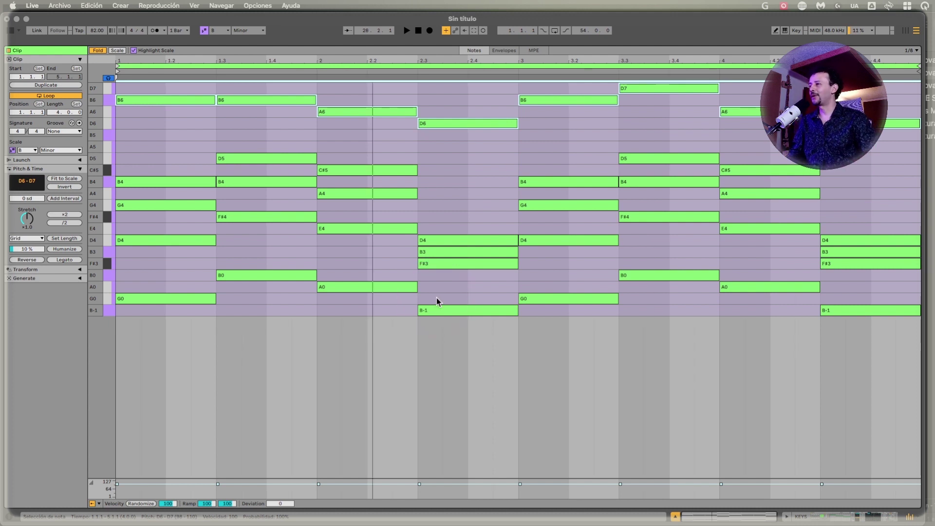
key("super+1")
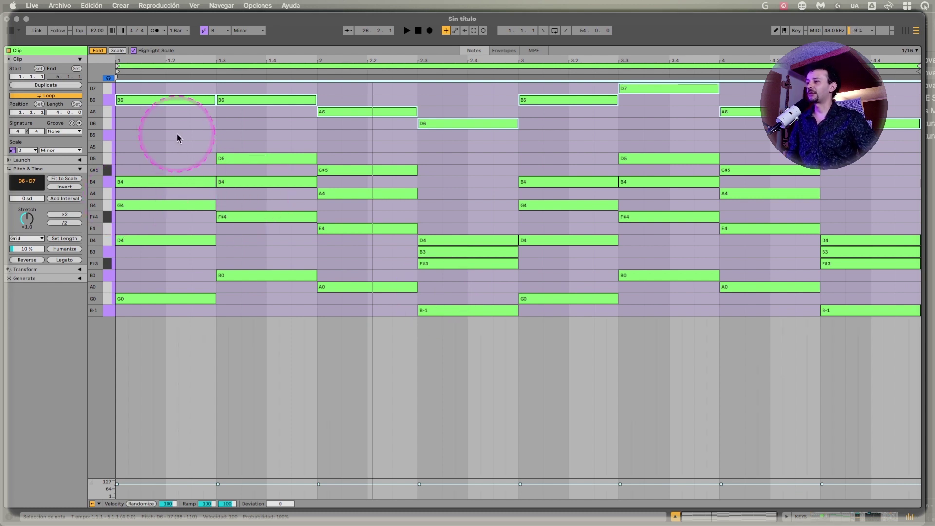
key("0")
Play the clip from its start to hear the bass and chords without the lead line.
left_click_drag(144, 342, 918, 273)
left_click(122, 319)
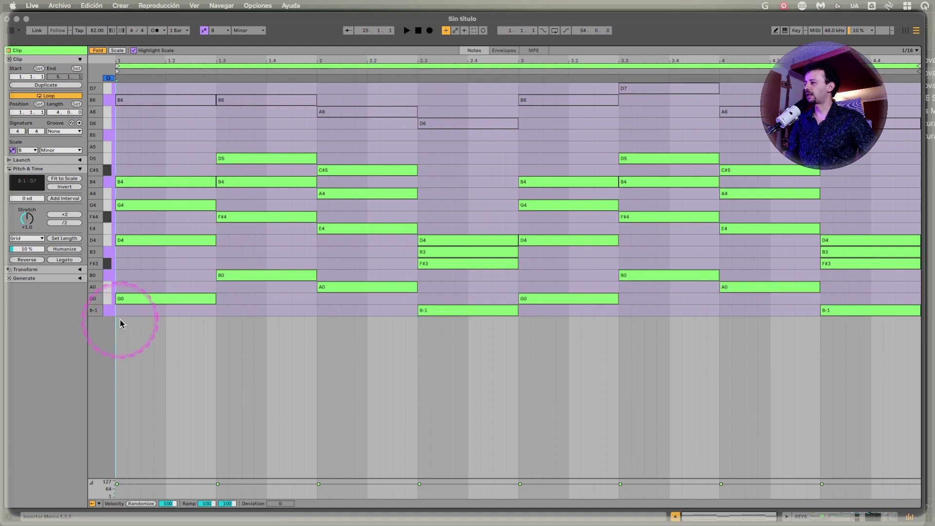
key("space")
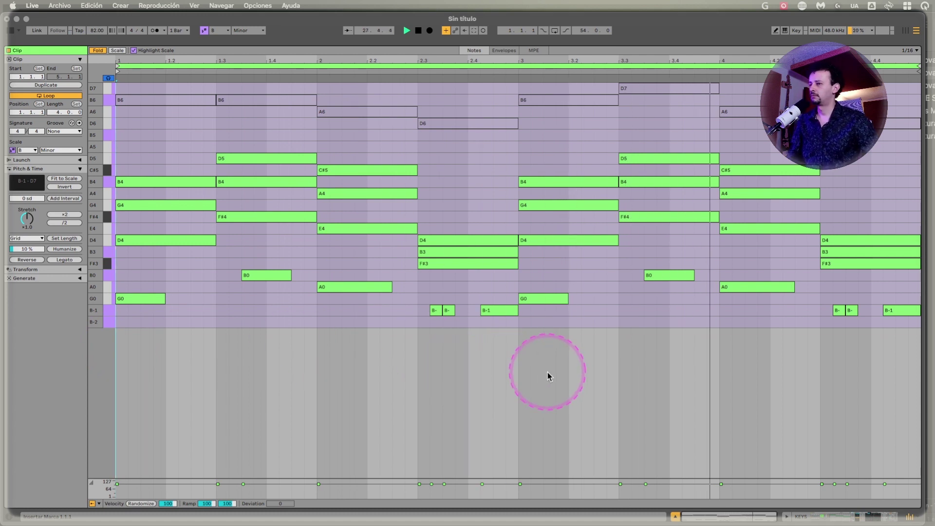
Stop playback, show the Instrument Rack below the notes, and raise the BAJO volume macro to -11.762 dB.
key("space")
key("alt+super+4")
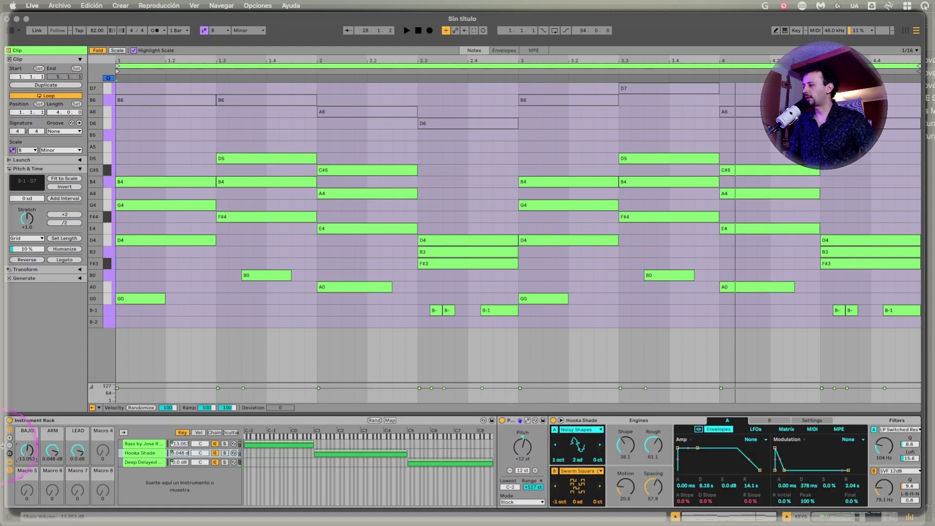
left_click_drag(28, 452, 28, 449)
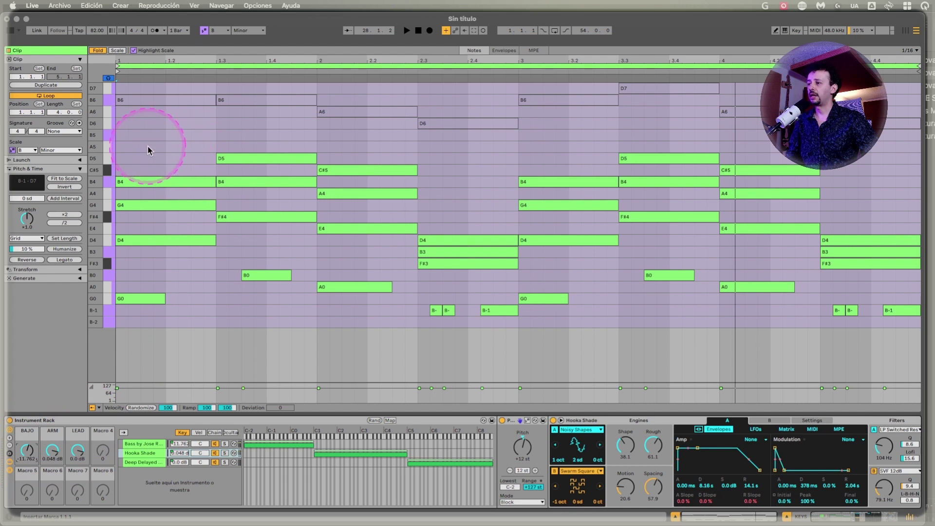
Shorten all the chord notes, F#3 to D5, to one beat each and shift them two sixteenths later.
left_click_drag(148, 146, 852, 270)
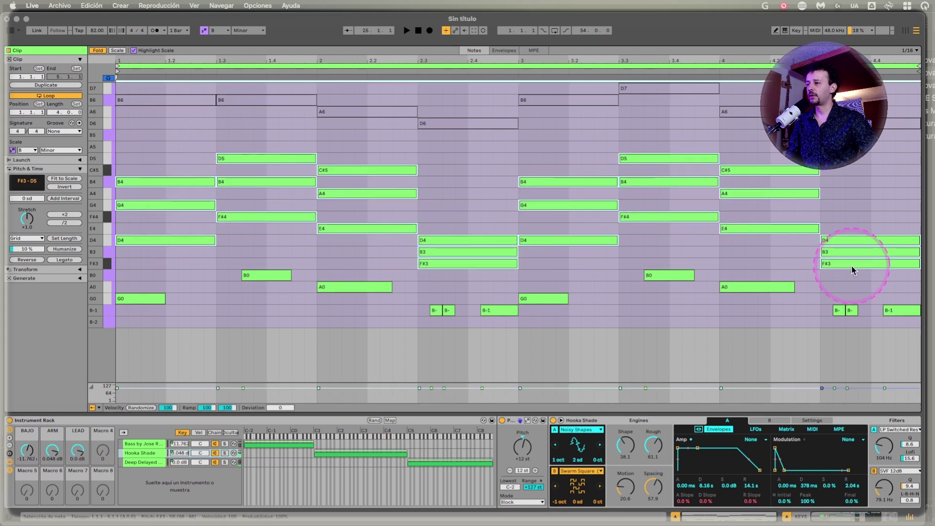
key("shift+Left")
key("shift+Left")
key("shift+Left")
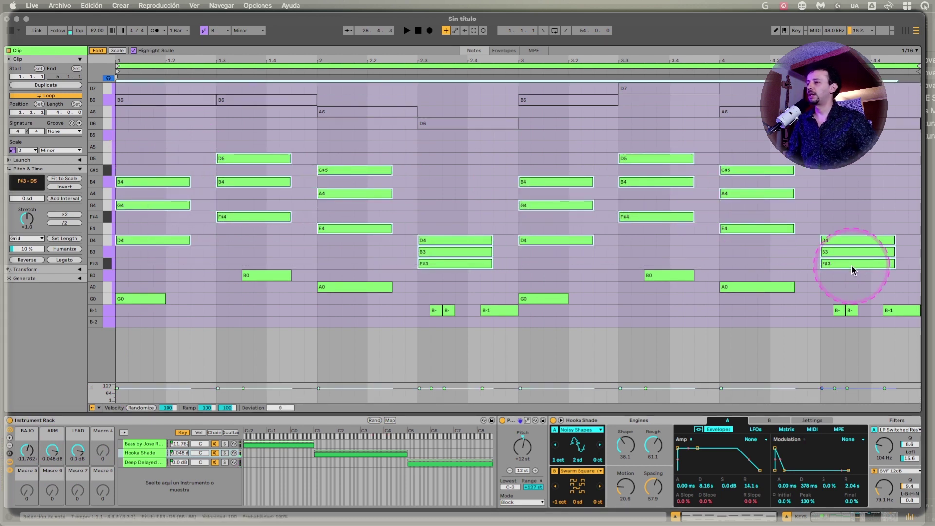
key("shift+Left")
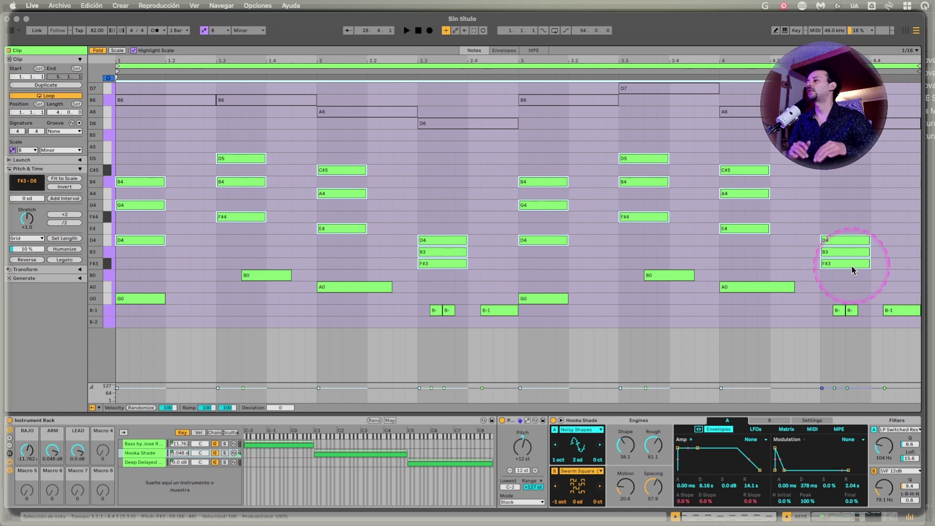
key("Right")
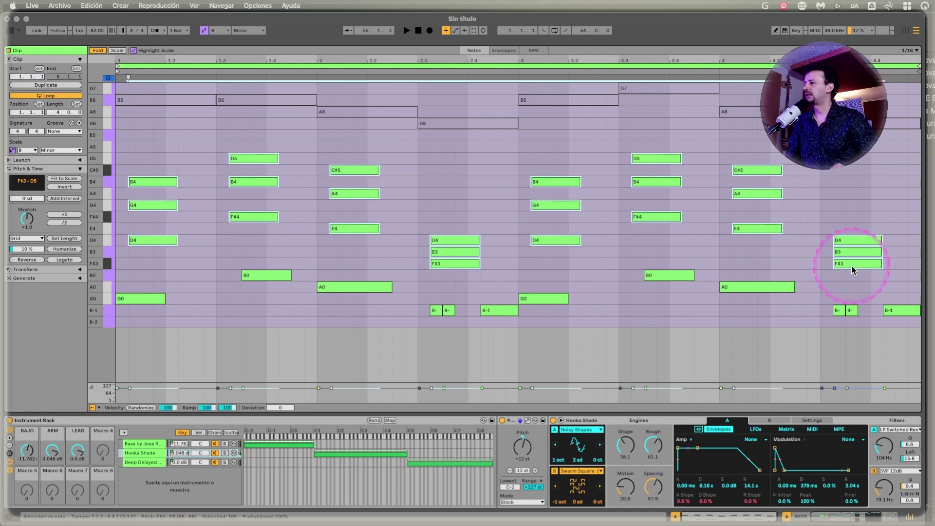
key("Right")
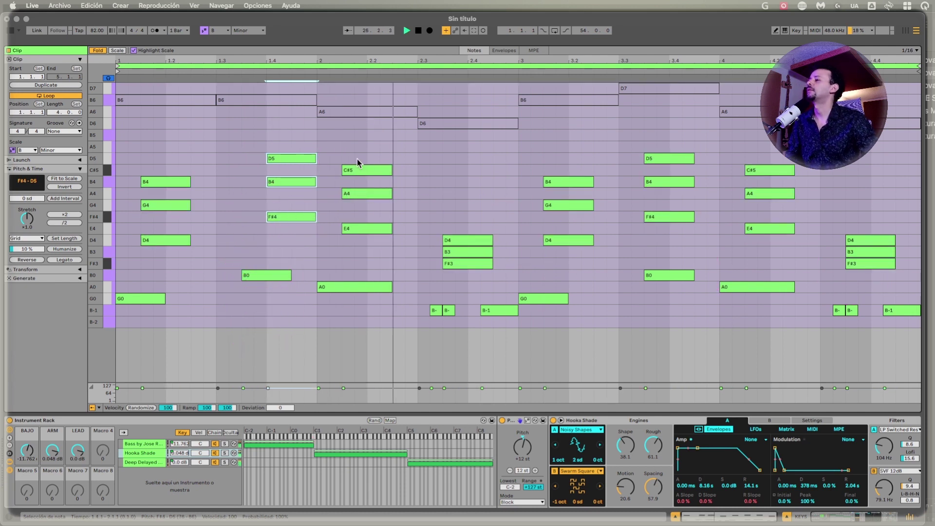
Move the F#3-B3-D4 chord in bar 2 and the opening D4-G4-B4 chord two sixteenths earlier, to 2.3.1 and 1.1.1.
left_click_drag(455, 211, 477, 262)
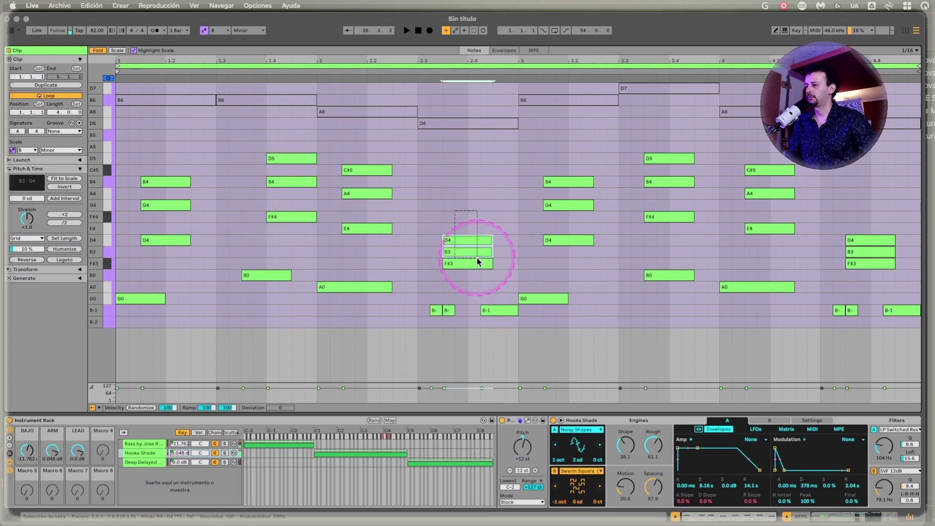
left_click_drag(472, 223, 488, 266)
key("Left")
key("Left")
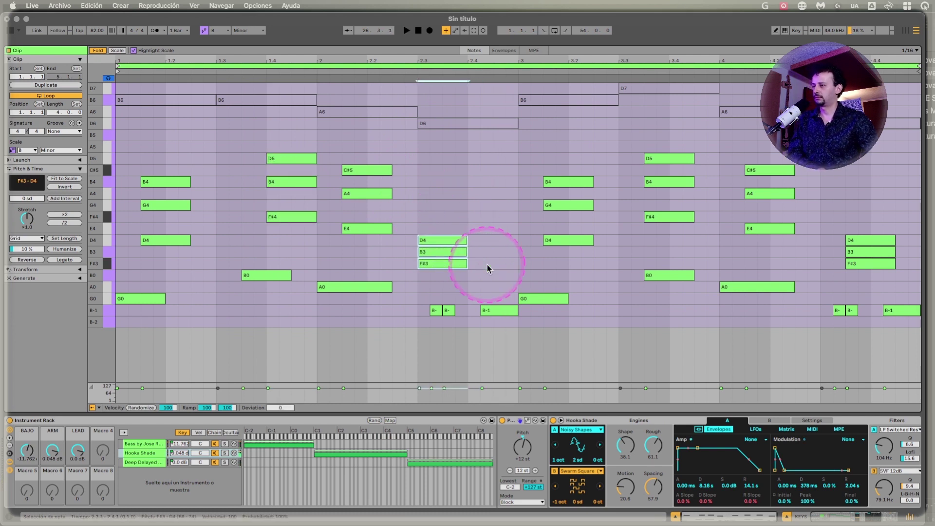
left_click_drag(158, 147, 218, 342)
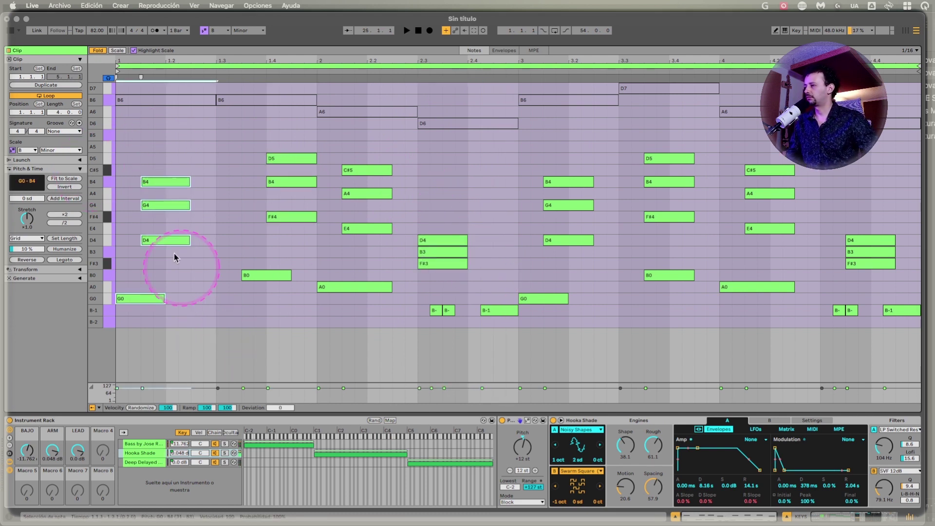
left_click_drag(202, 248, 159, 179)
key("Left")
key("Left")
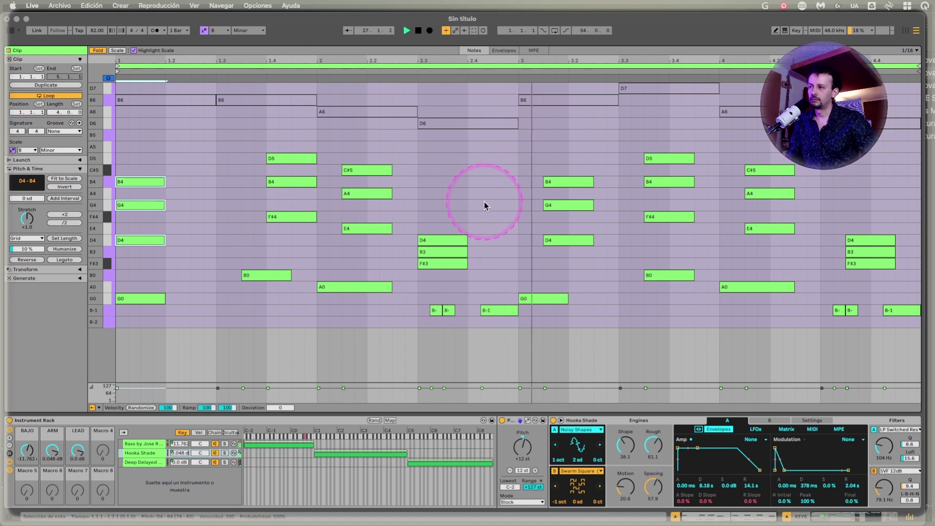
Replace the chords of bars 3 and 4 with a duplicate of the chords from bars 1 and 2.
left_click_drag(533, 150, 858, 261)
key("Delete")
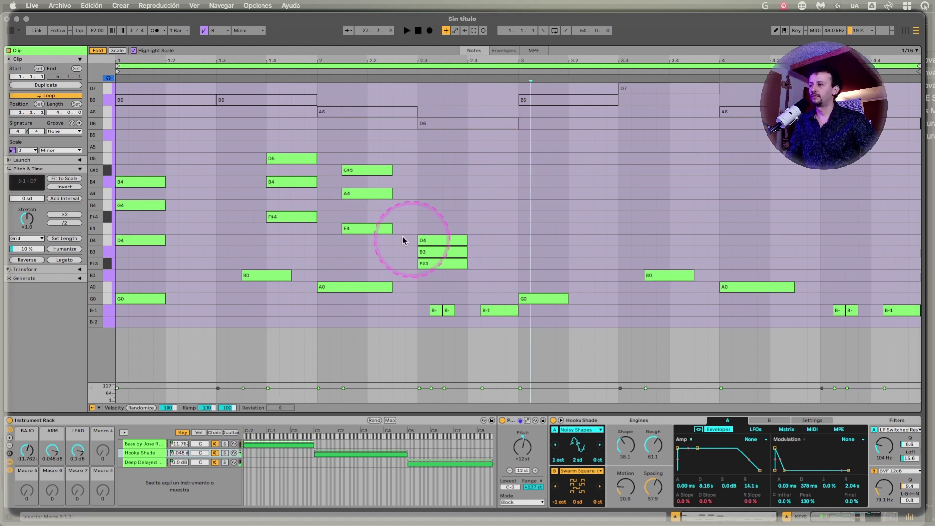
left_click_drag(519, 146, 101, 262)
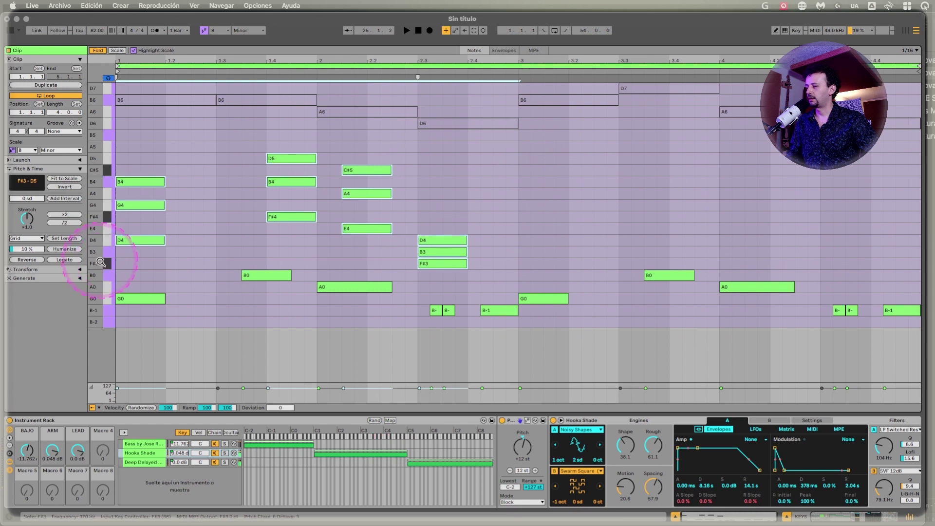
key("super+d")
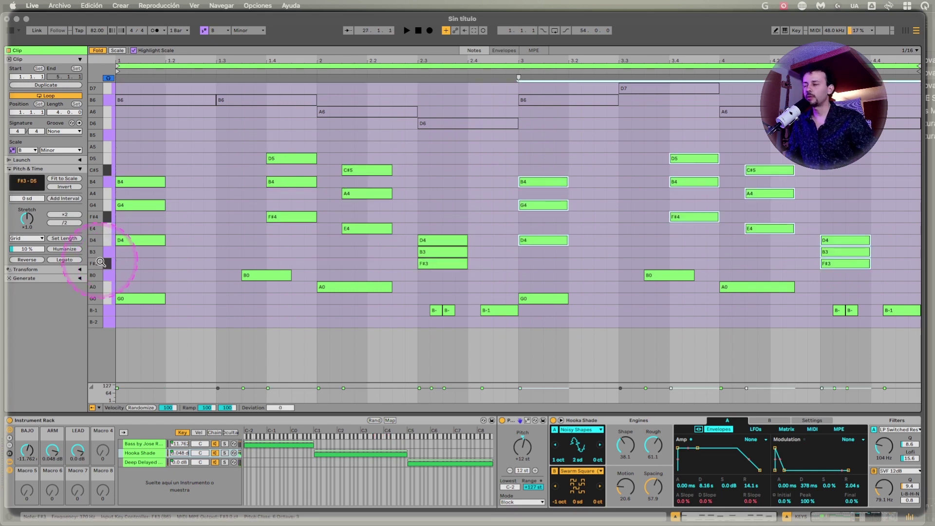
Reactivate all the high lead notes, D6 to D7, and shorten each one to a sixteenth.
left_click(732, 134)
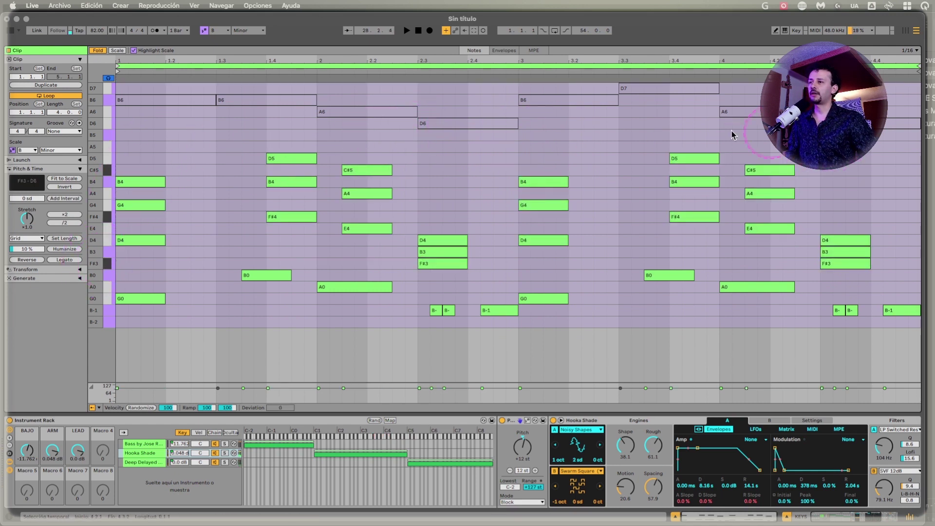
left_click_drag(732, 131, 21, 82)
key("0")
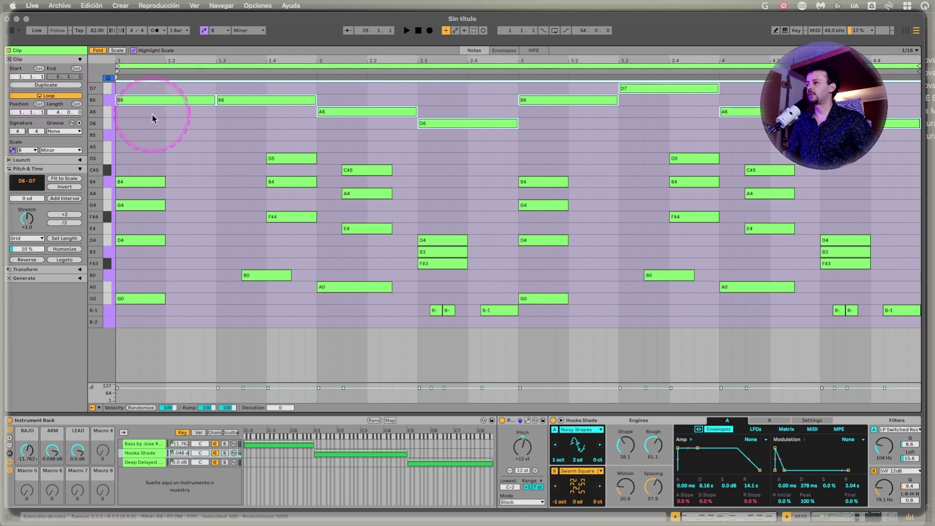
key("shift+Left")
key("shift+Left")
key("shift+Left")
key("shift+Left")
key("shift+Left")
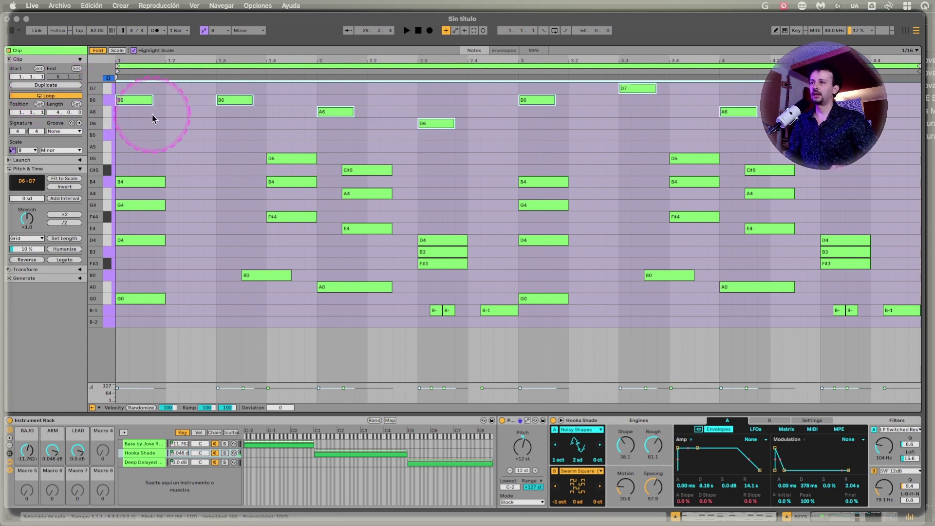
key("shift+Left")
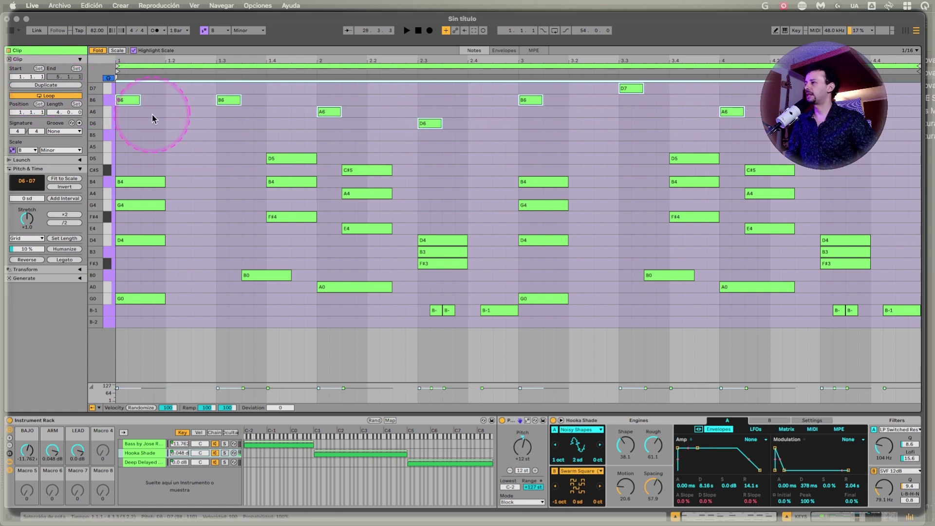
key("shift+Left")
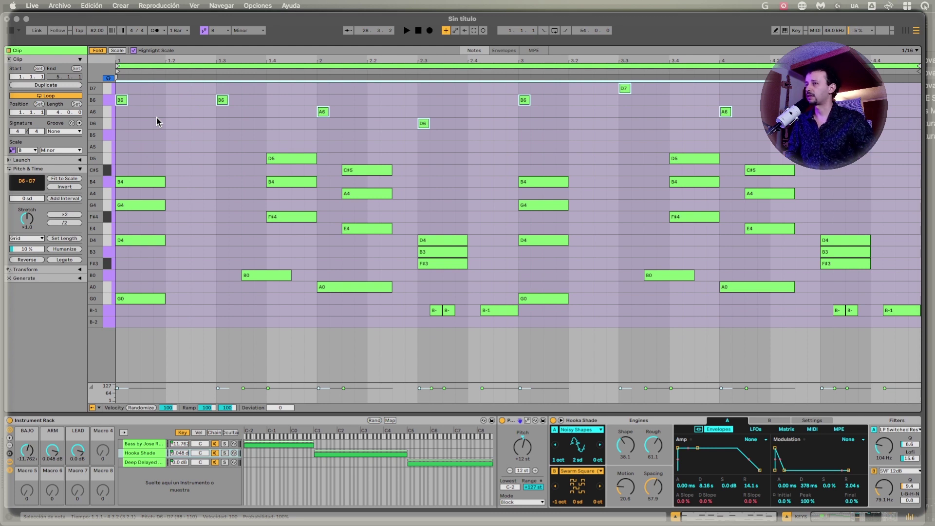
With the other lead notes deactivated, activate only the first B6 and place it at 1.1.3, checking by playback.
left_click(167, 130)
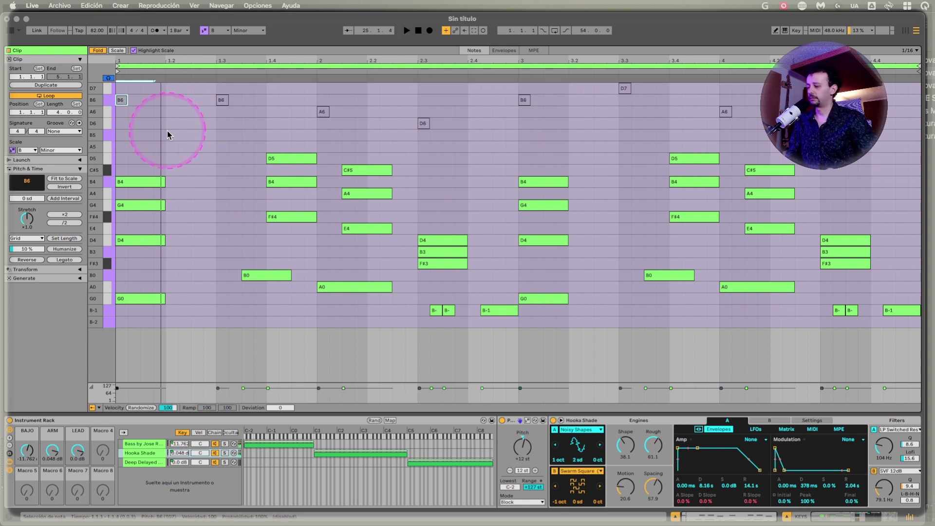
key("Right")
key("Right")
key("Right")
key("Right")
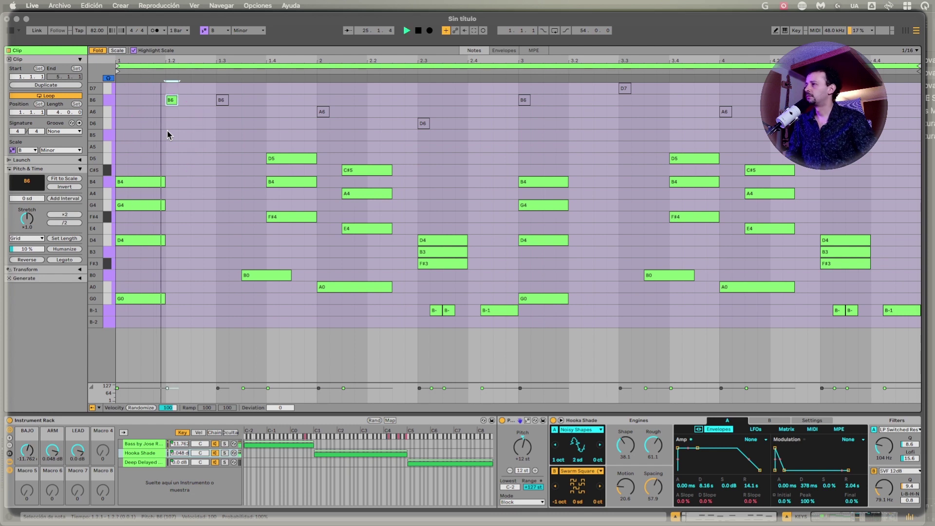
key("Left")
key("Left")
key("space")
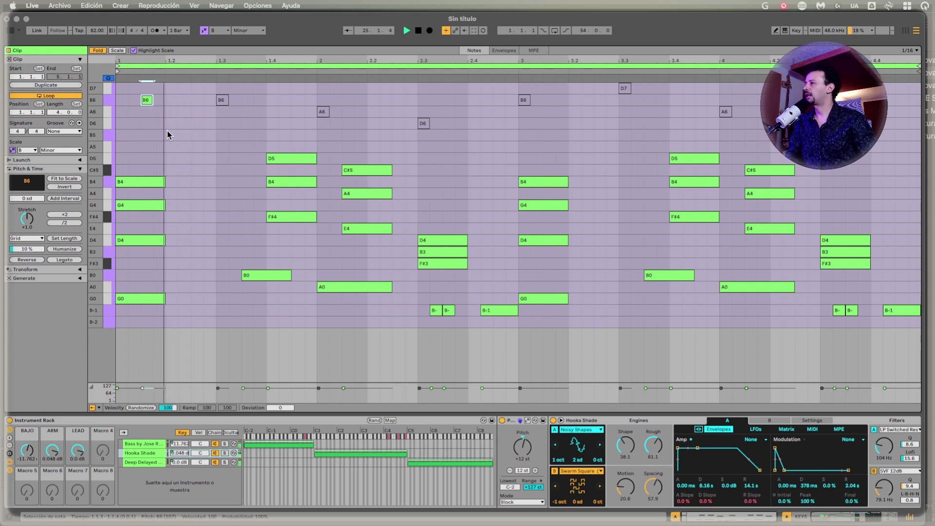
Duplicate the B6 lead note to 1.2.1 and 1.3.1, listening to the phrase along the way.
key("super+d")
key("Right")
key("space")
key("space")
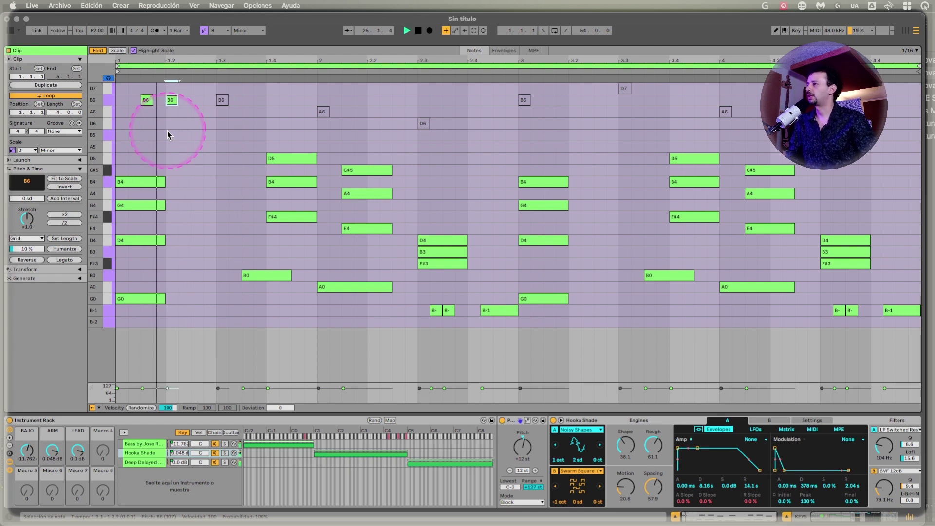
key("super+d")
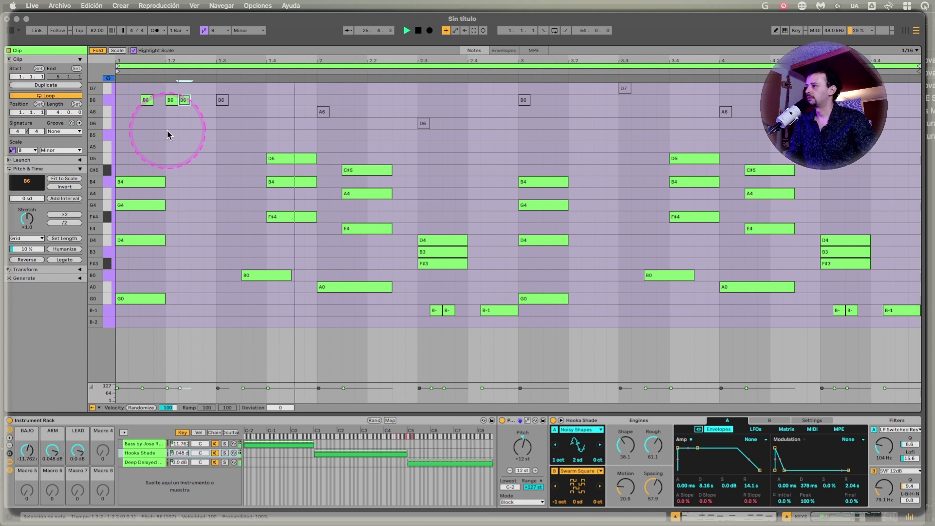
key("space")
key("space")
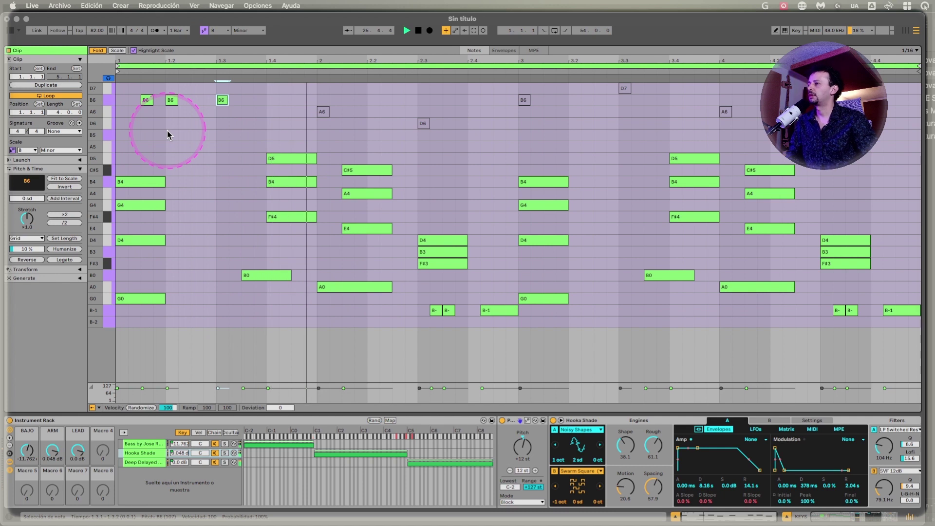
key("space")
key("space")
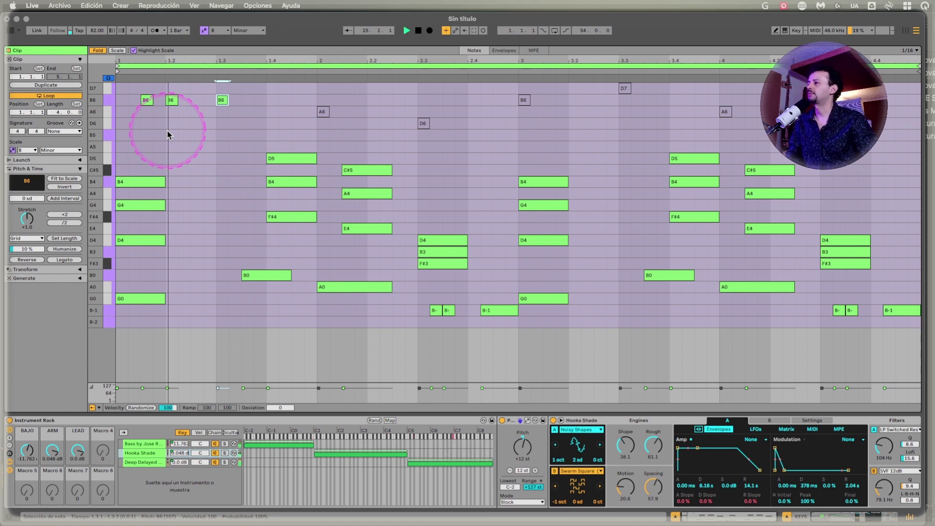
Lower the new lead note at 1.3.1 to A6 and delete the inactive B6 above it.
key("Down")
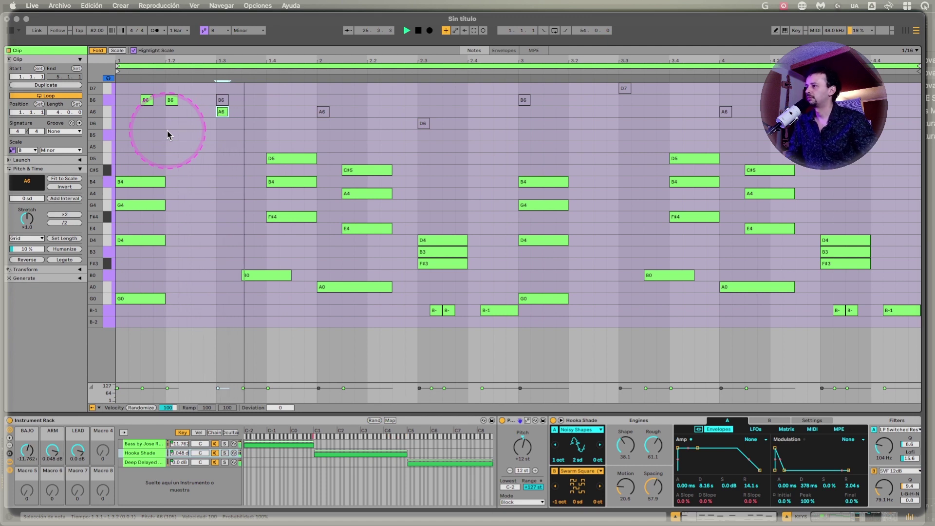
left_click(220, 100)
key("space")
Reactivate the A6 lead note at the start of bar 2 and the D6 at 2.3.1.
left_click_drag(219, 101, 320, 113)
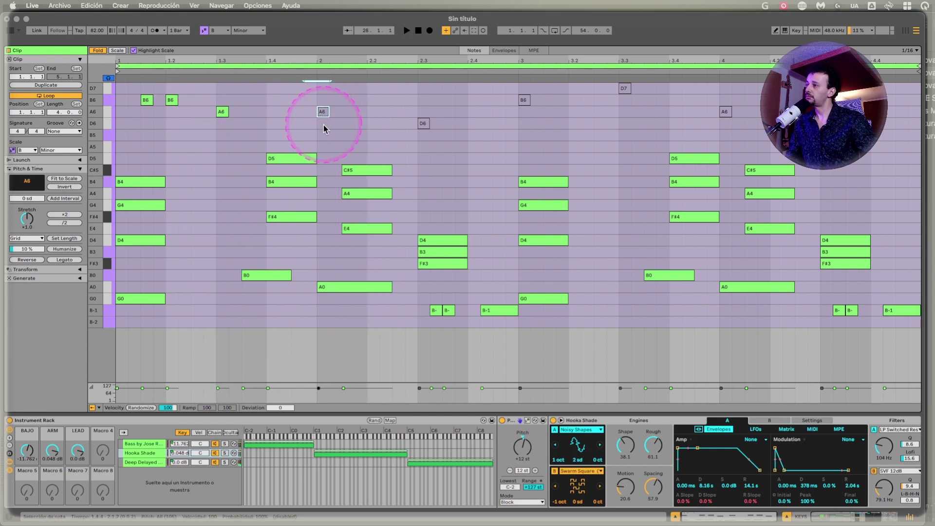
key("0")
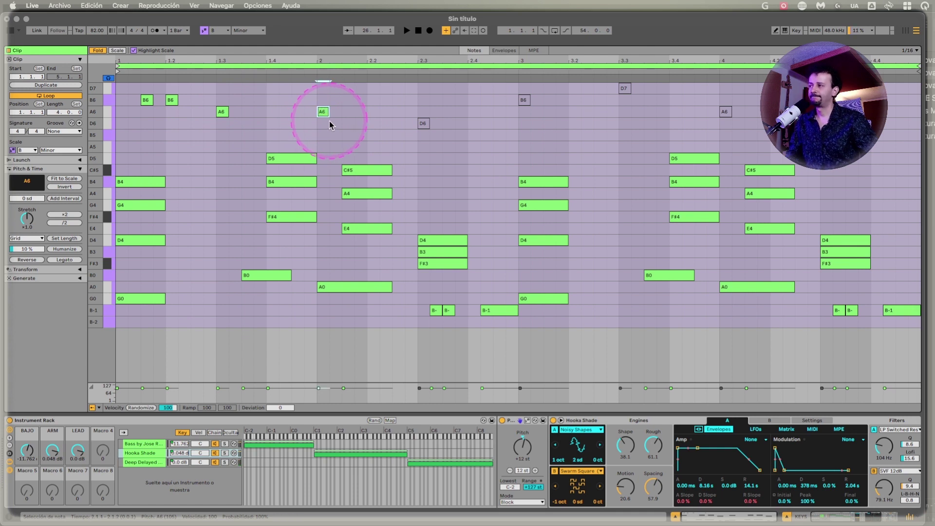
key("space")
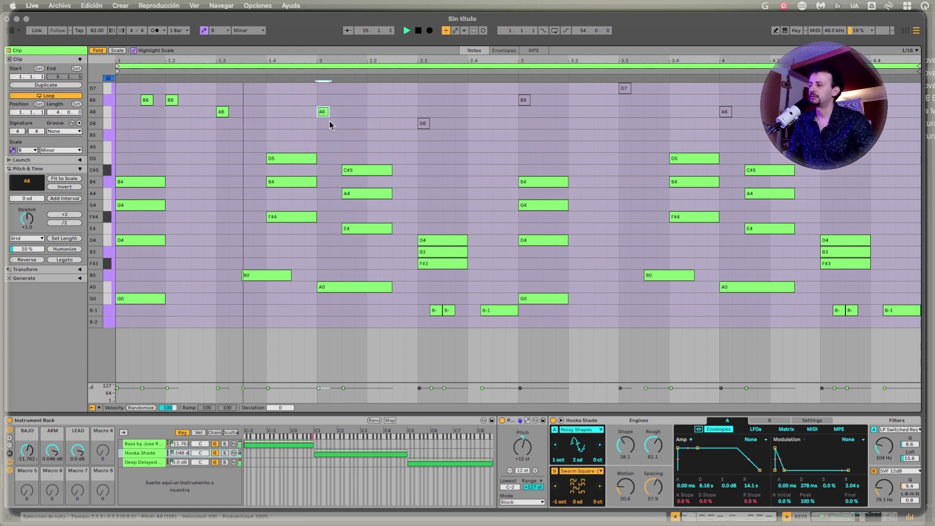
left_click(411, 109)
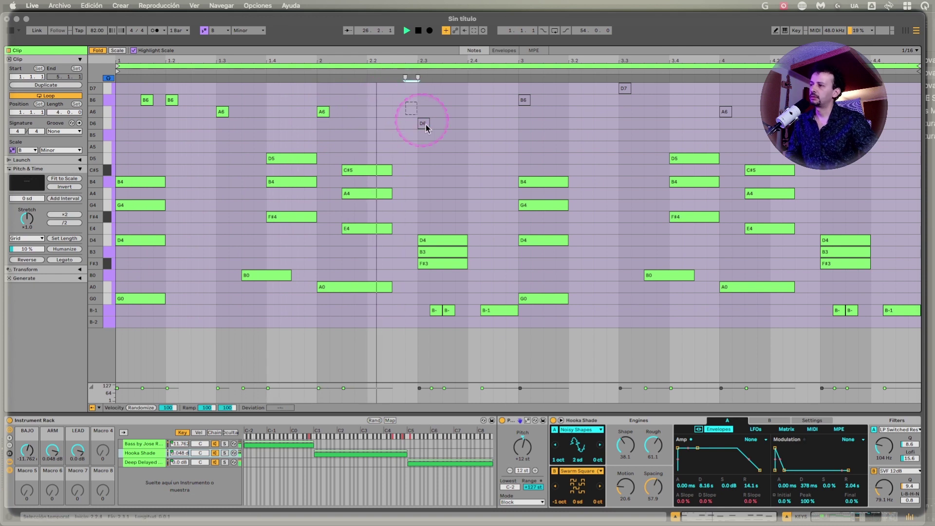
left_click(424, 123)
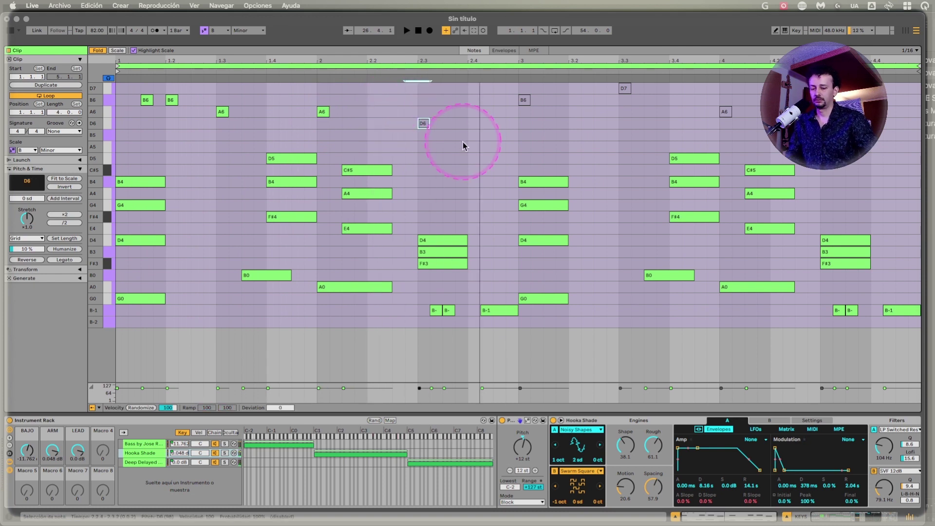
key("0")
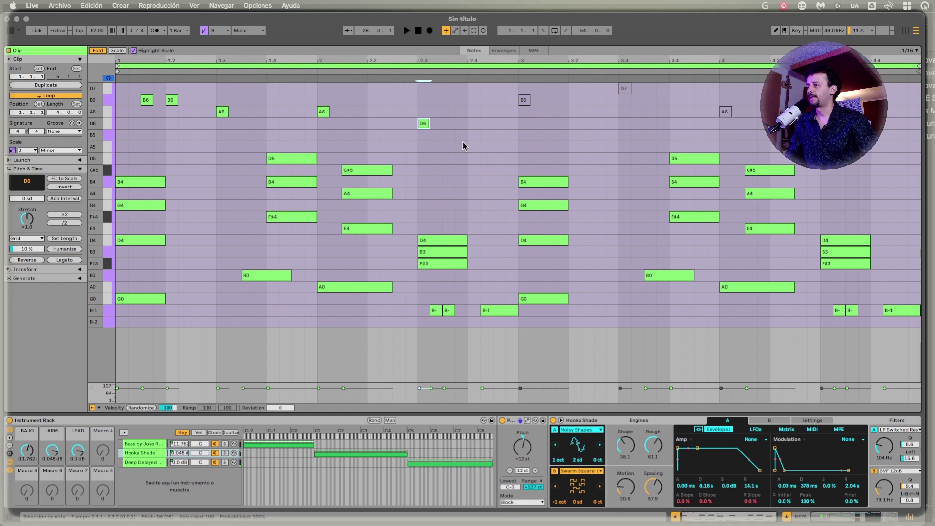
Duplicate the A6 lead note at the start of bar 2 to 2.1.3 and 2.2.1.
left_click_drag(337, 110, 302, 120)
key("super+d")
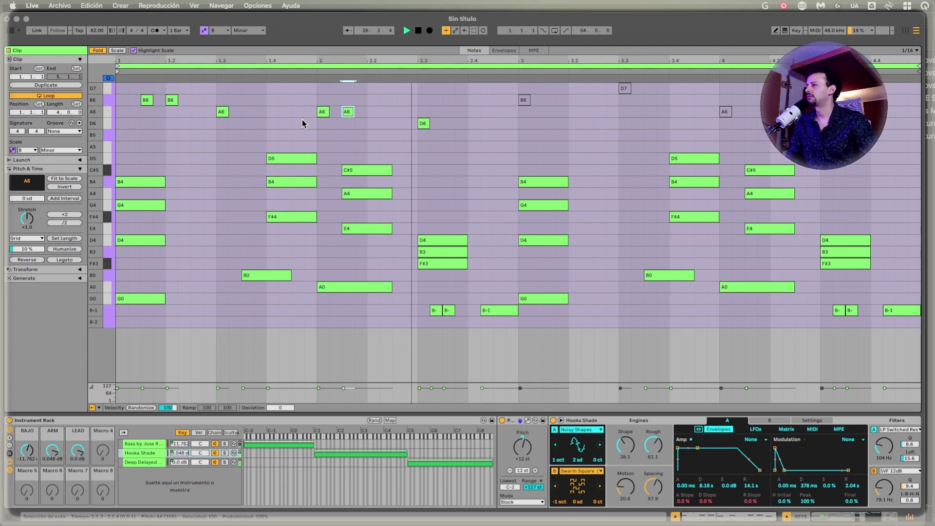
key("super+d")
key("Right")
key("Right")
key("Right")
key("Right")
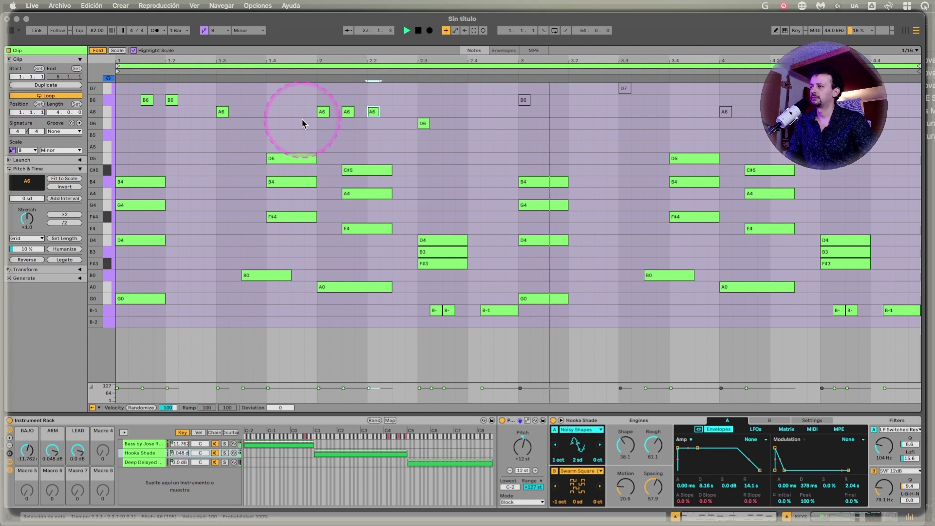
Move the A6 lead note at 2.2.1 down to B5 at 2.2.4 and play the phrase.
key("Down")
key("Down")
key("space")
key("space")
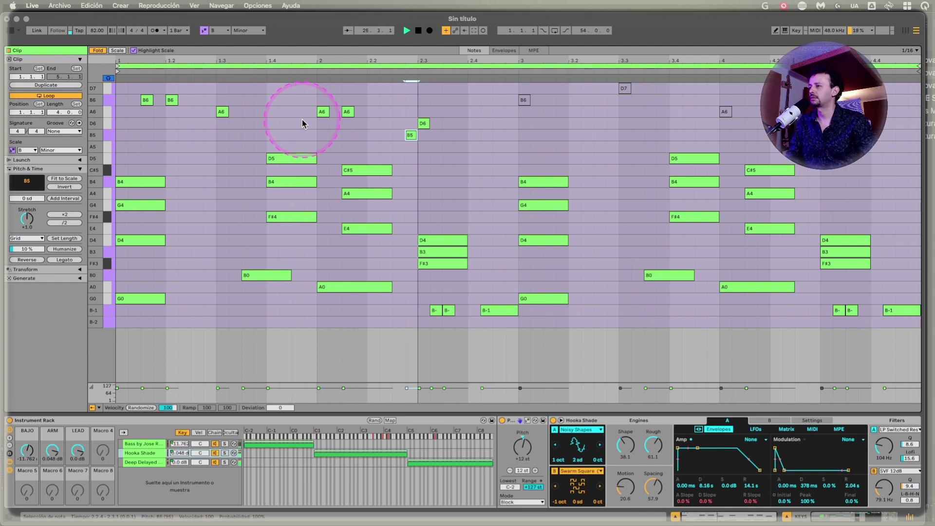
Lengthen the D6 lead note at 2.3.1 so it ends at 2.4.1.
key("alt+Down")
key("alt+Up")
key("alt+Up")
key("alt+Up")
key("shift+Right")
key("shift+Right")
key("shift+Right")
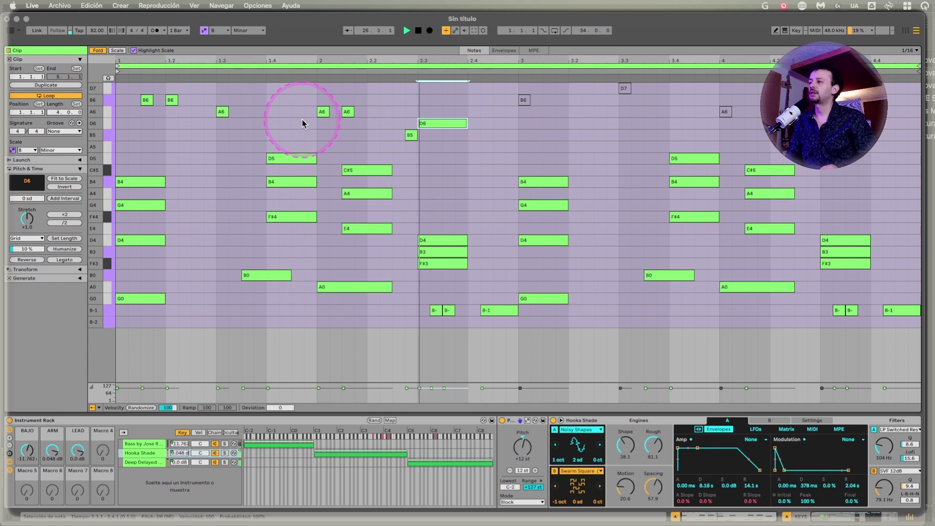
Duplicate the long D6 note to 2.4.2, shorten the copy to end at bar 3, and listen to it.
key("ctrl+d")
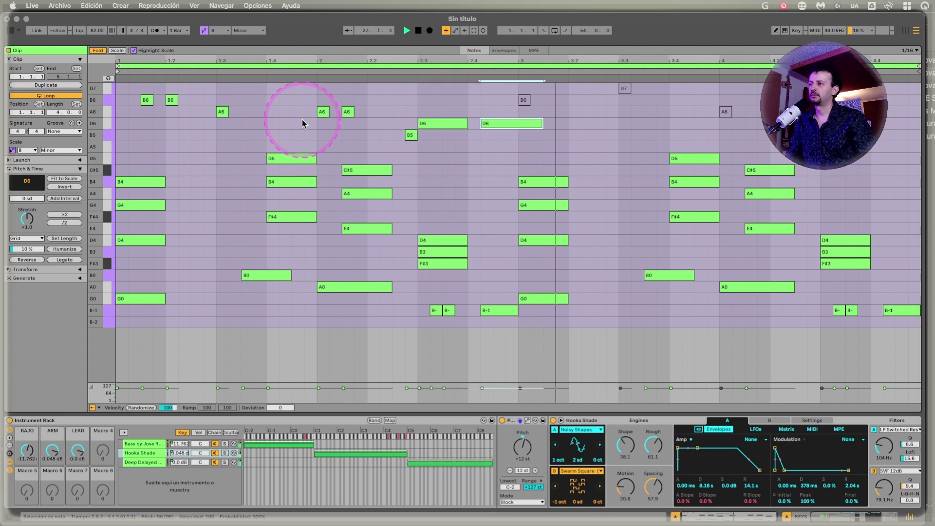
key("shift+Left")
key("space")
key("space")
key("alt+Right")
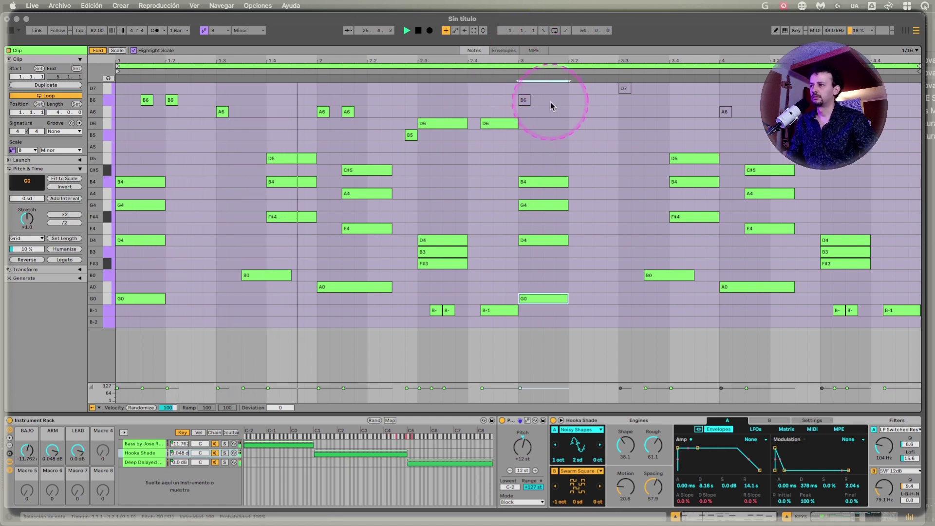
Delete the inactive lead notes in bars 3 and 4, and lengthen the A6 at 1.3.1 to an eighth note.
left_click(522, 109)
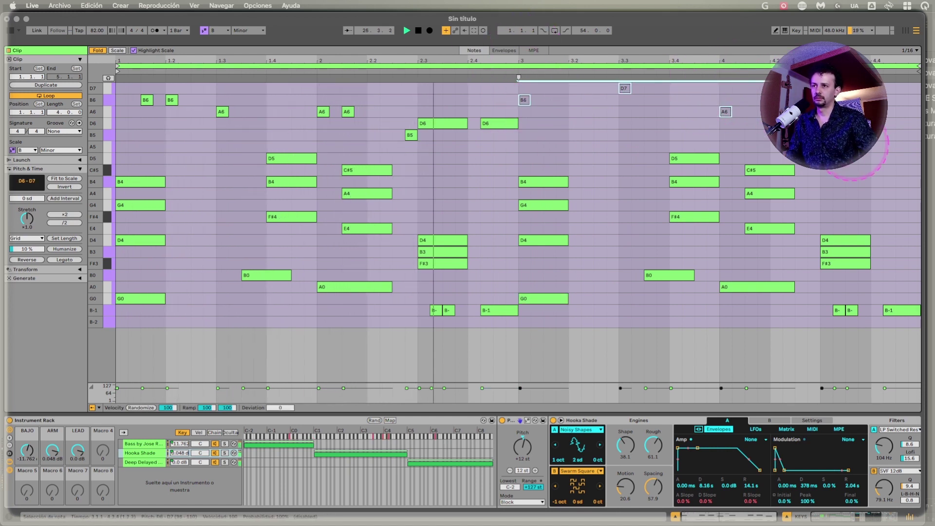
left_click_drag(512, 148, 2, 50)
left_click(199, 122)
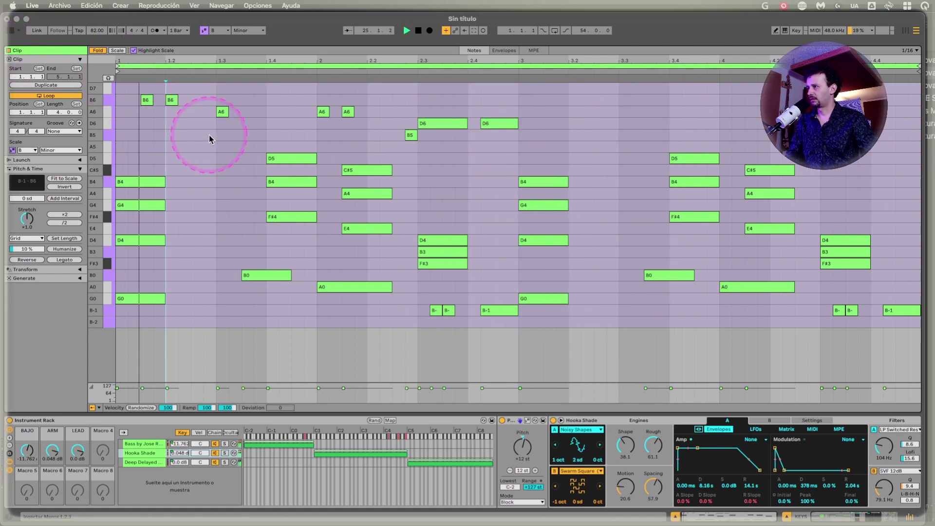
left_click(219, 113)
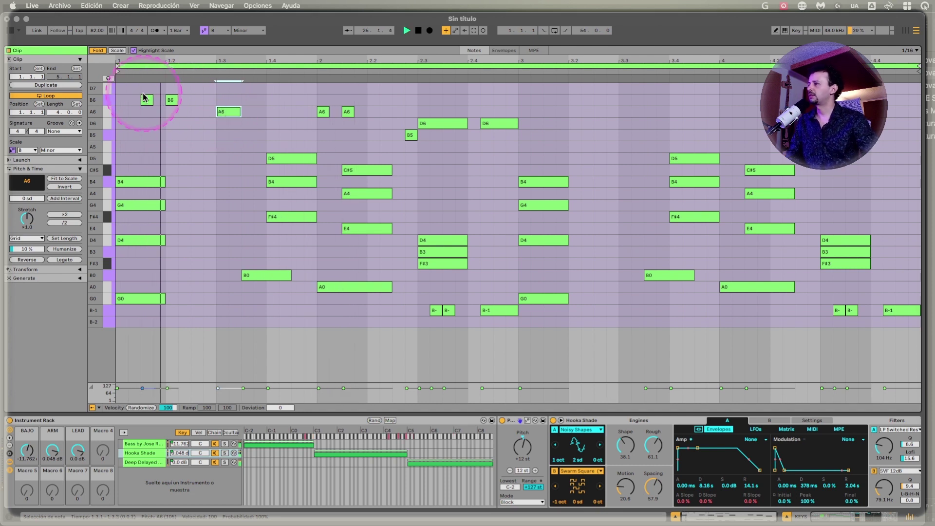
Duplicate the two-bar lead phrase into bars 3 and 4, and lower the copied A6 at 4.1.3 to B5.
left_click_drag(118, 92, 518, 150)
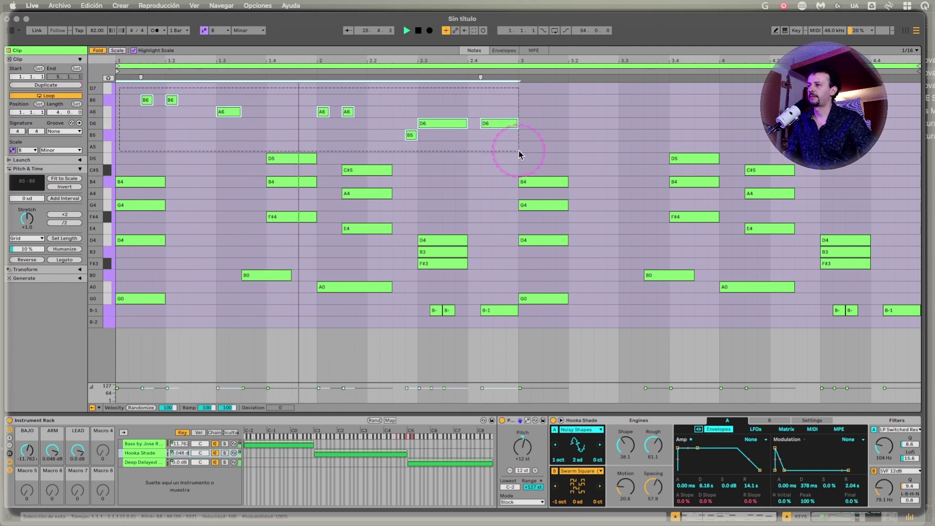
key("ctrl+d")
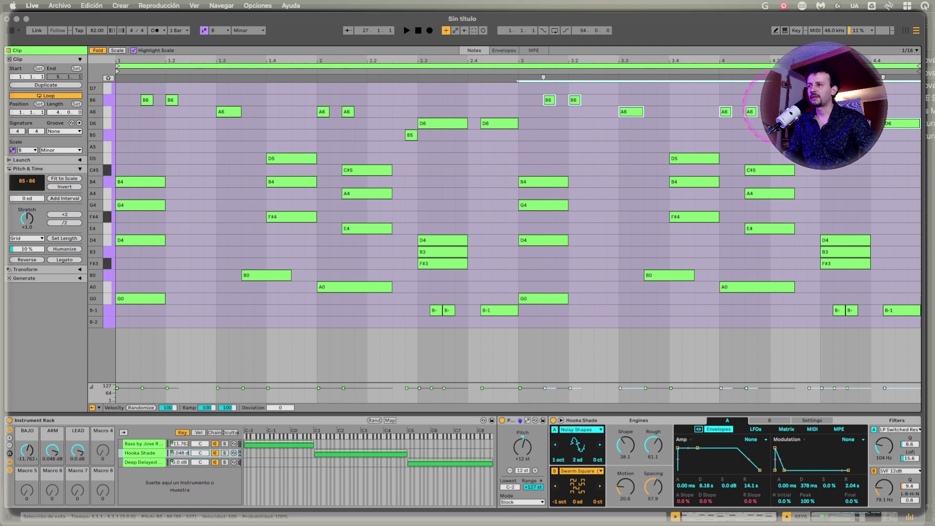
left_click(814, 135)
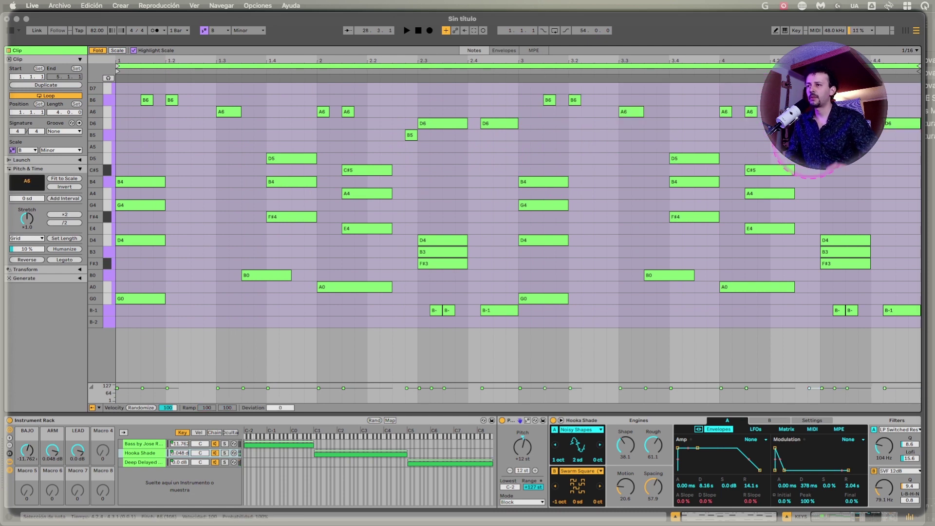
left_click(750, 111)
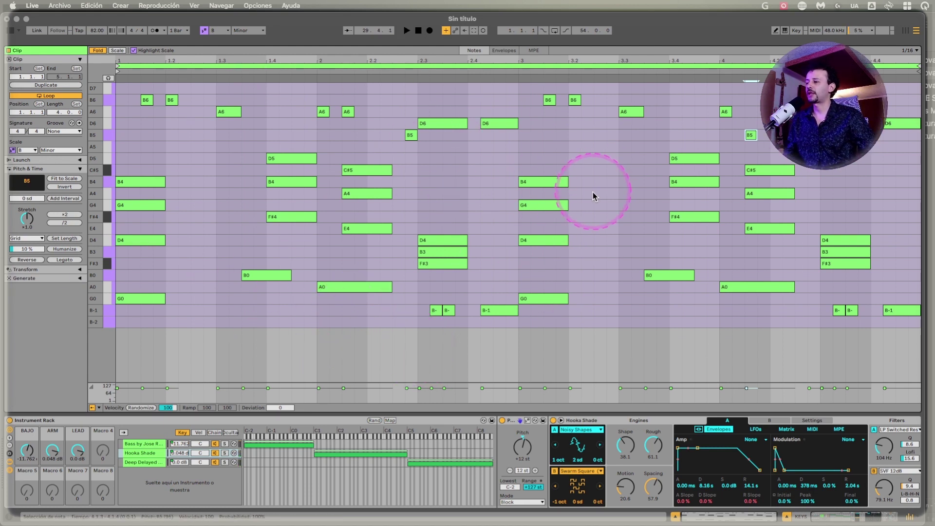
Inspect the devices in the rack's Bass, Hooka Shade and Deep Delayed chains.
left_click(130, 462)
left_click(139, 454)
left_click(141, 445)
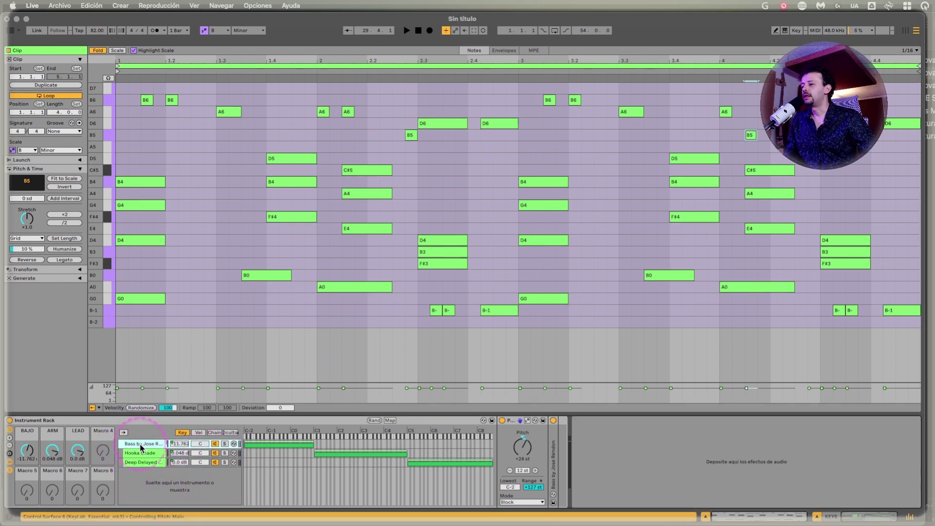
left_click(142, 453)
left_click(141, 462)
left_click(141, 454)
left_click(141, 443)
left_click(142, 453)
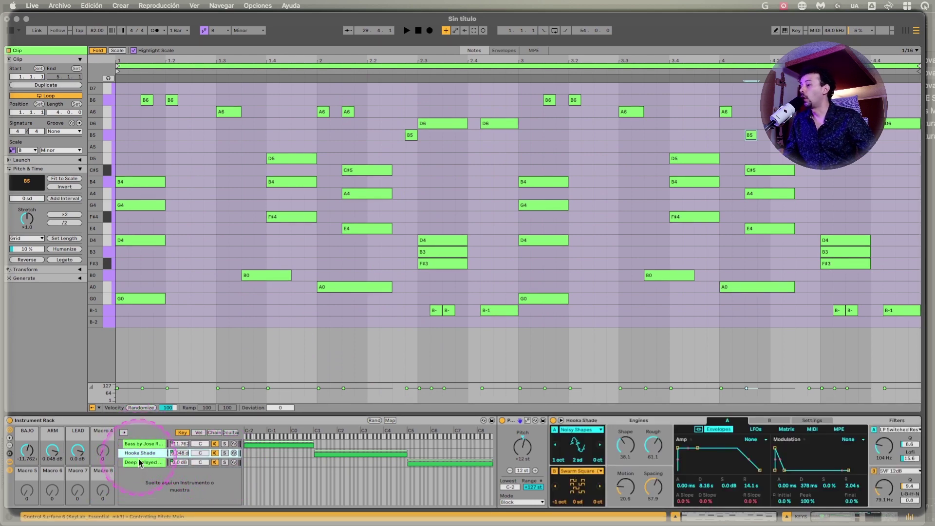
left_click(140, 460)
left_click(139, 451)
left_click(140, 444)
left_click(141, 453)
left_click(142, 461)
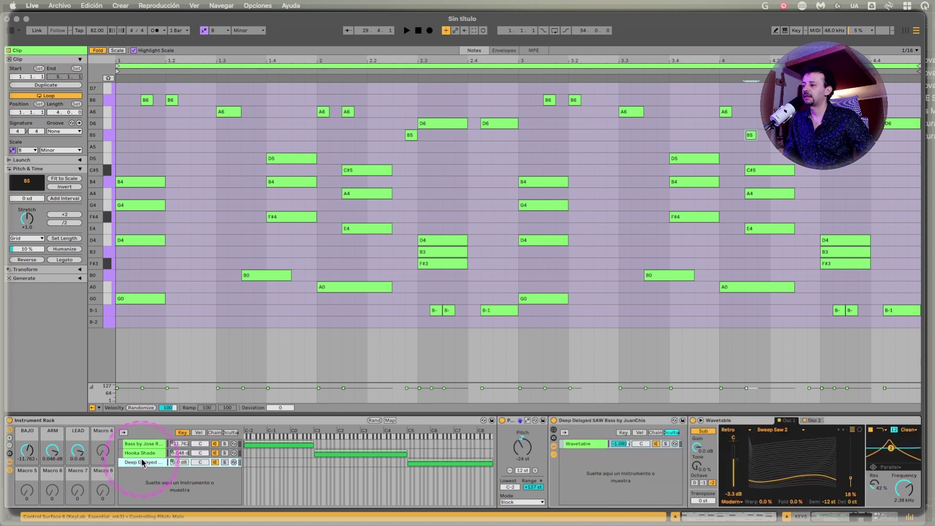
left_click(141, 453)
left_click(141, 444)
left_click(142, 454)
left_click(143, 459)
left_click(145, 455)
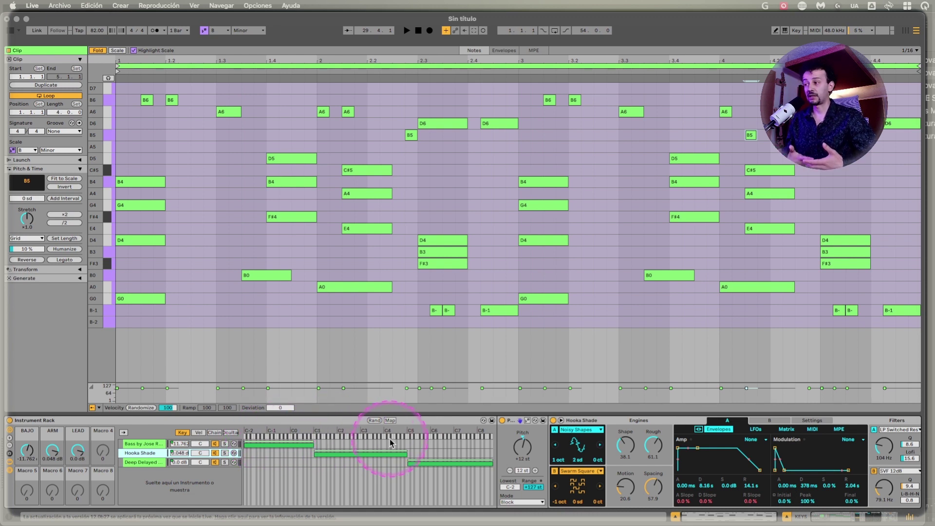
Give all notes in the clip a velocity deviation of -15 and randomize their velocities by 34.
key("super+a")
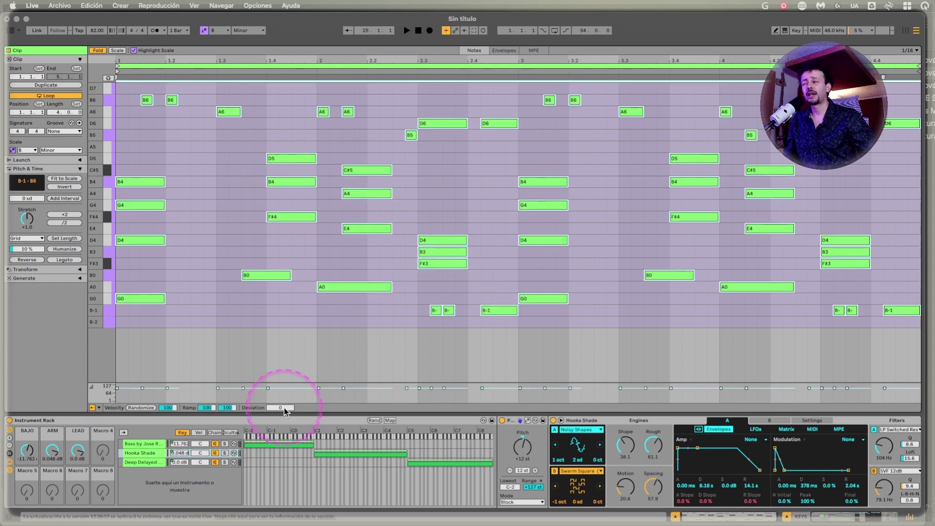
left_click_drag(283, 411, 284, 415)
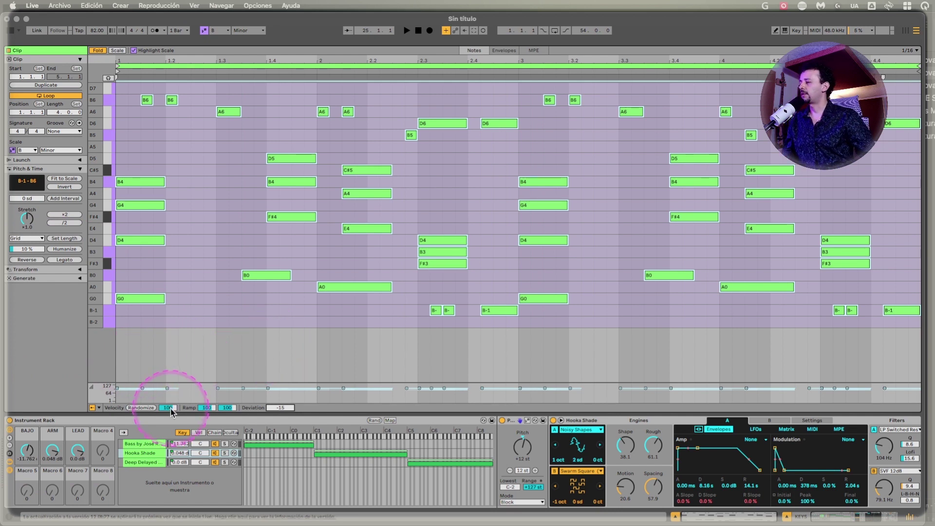
left_click_drag(174, 411, 167, 392)
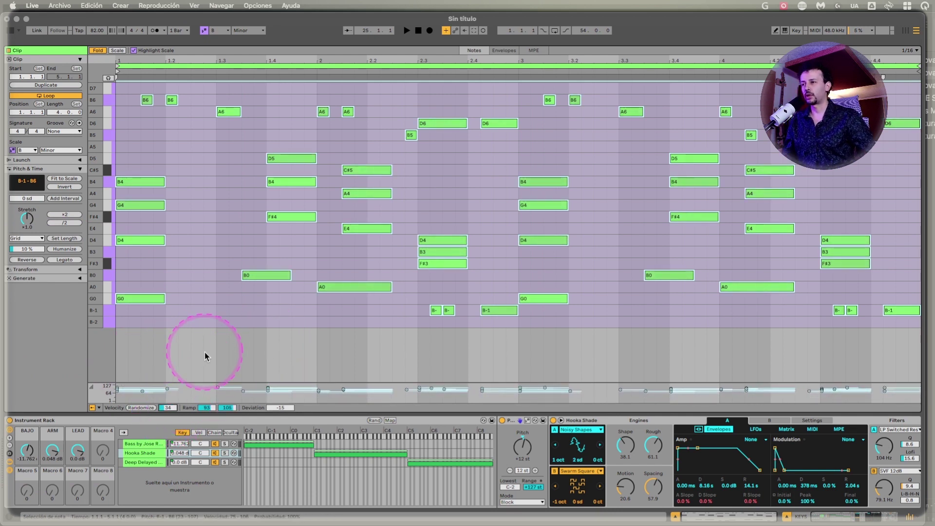
Apply a Strum transformation to all notes with Low at 24% and High at 0%.
left_click(80, 270)
left_click(73, 281)
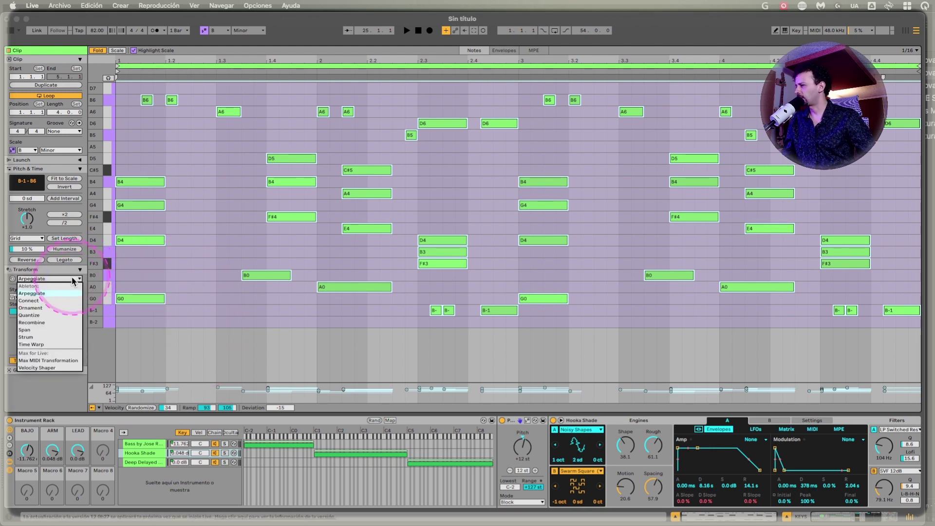
left_click(47, 337)
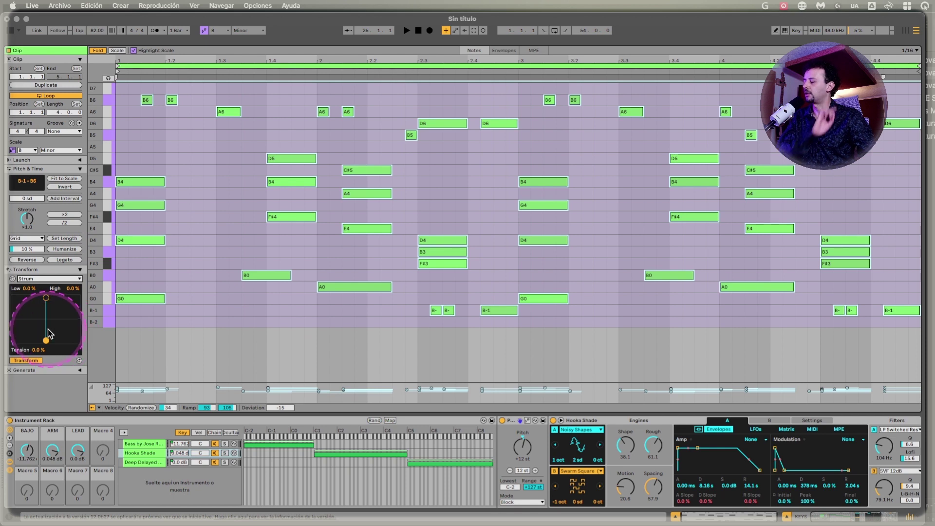
left_click_drag(46, 297, 46, 298)
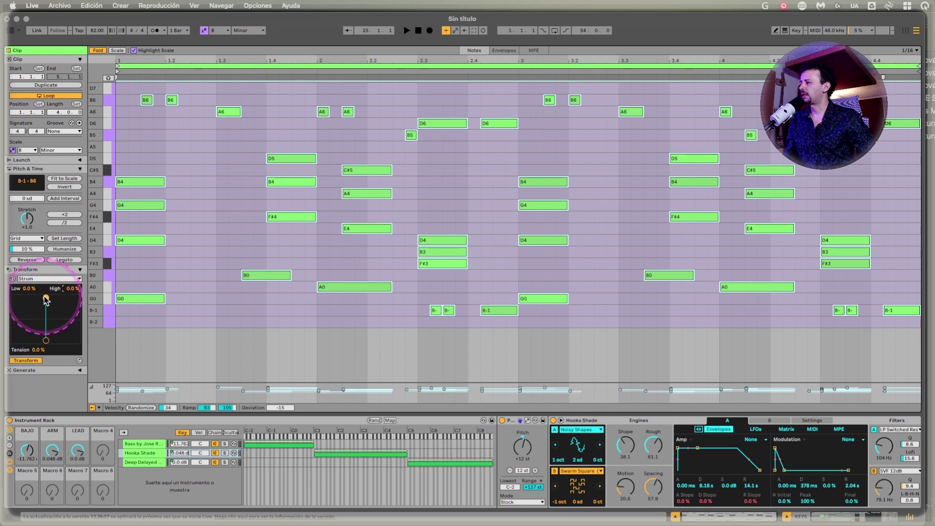
left_click_drag(46, 342, 55, 347)
Play the strummed clip, solo the Hooka Shade chain briefly, and examine the bass and lead chains' devices.
key("space")
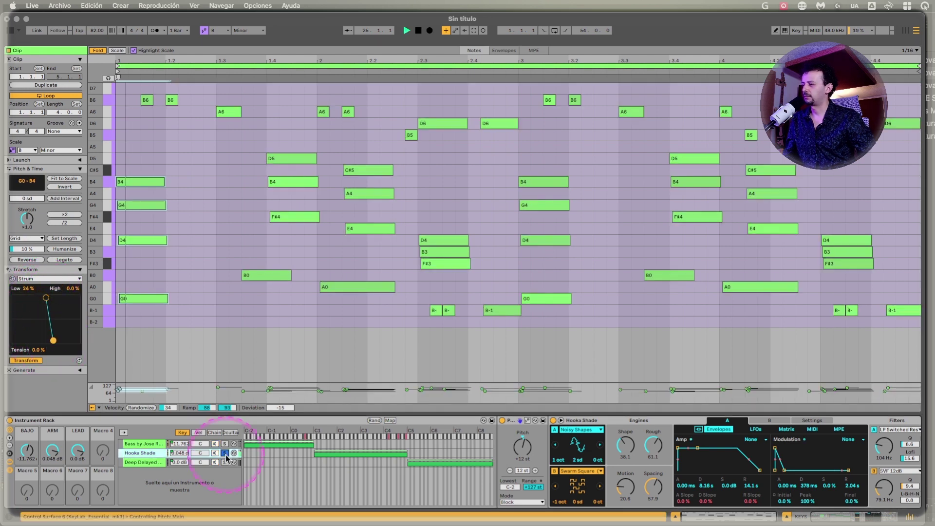
key("space")
left_click(224, 453)
key("space")
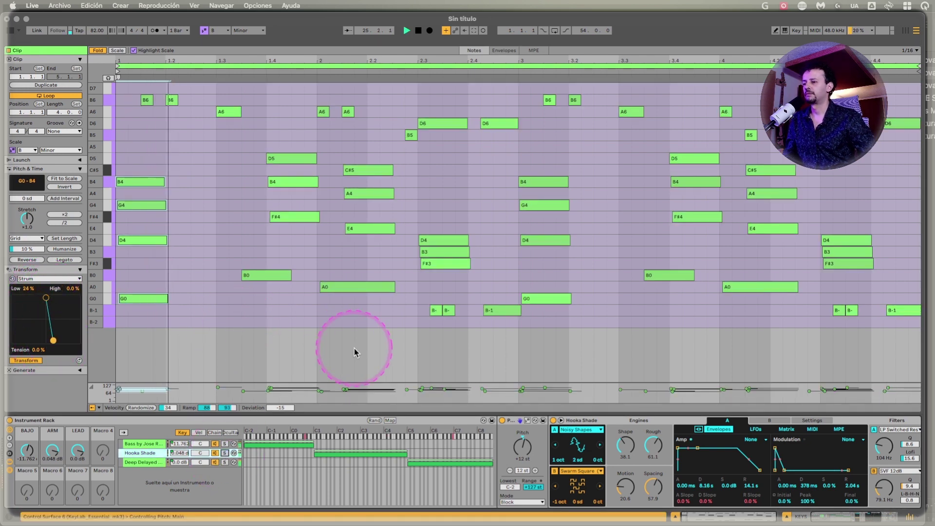
left_click(142, 444)
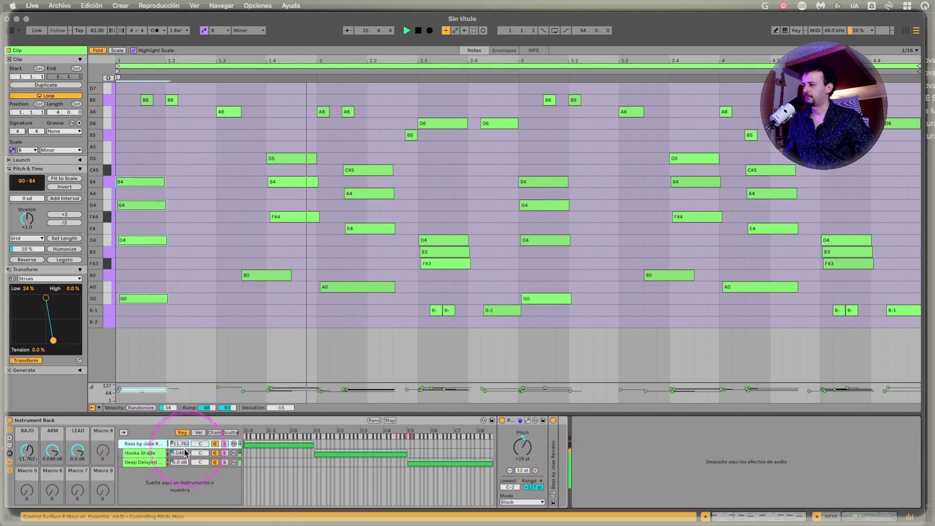
left_click(144, 463)
double_click(145, 463)
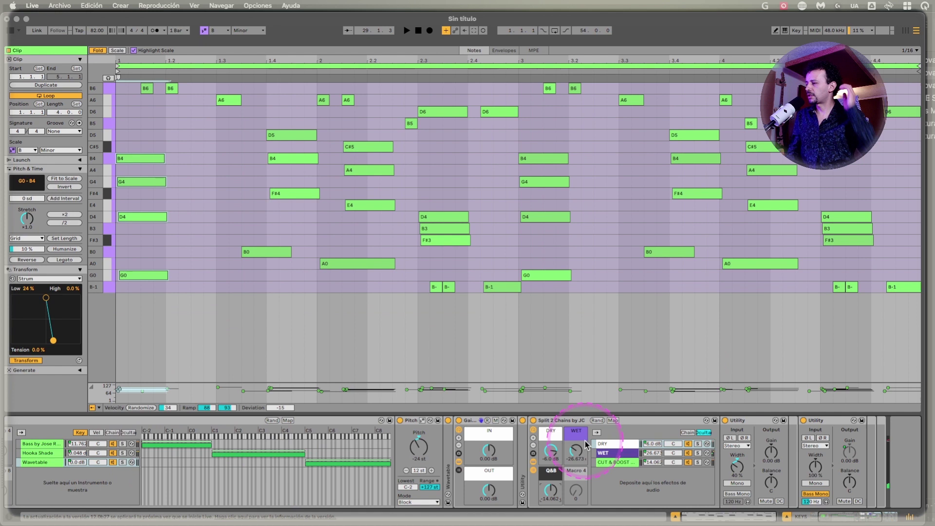
scroll(586, 445, "left", 4)
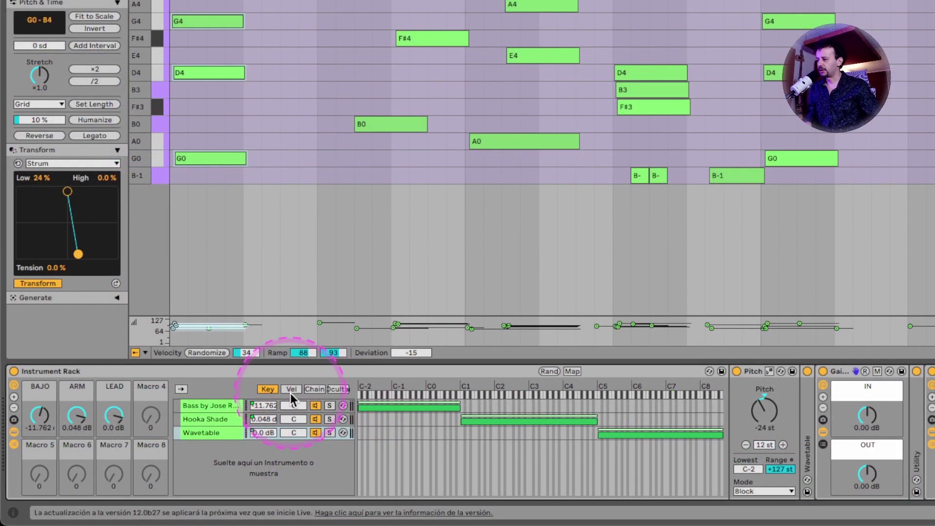
Show the rack's velocity zones and try lowering the Bass chain's upper velocity limit.
left_click(291, 390)
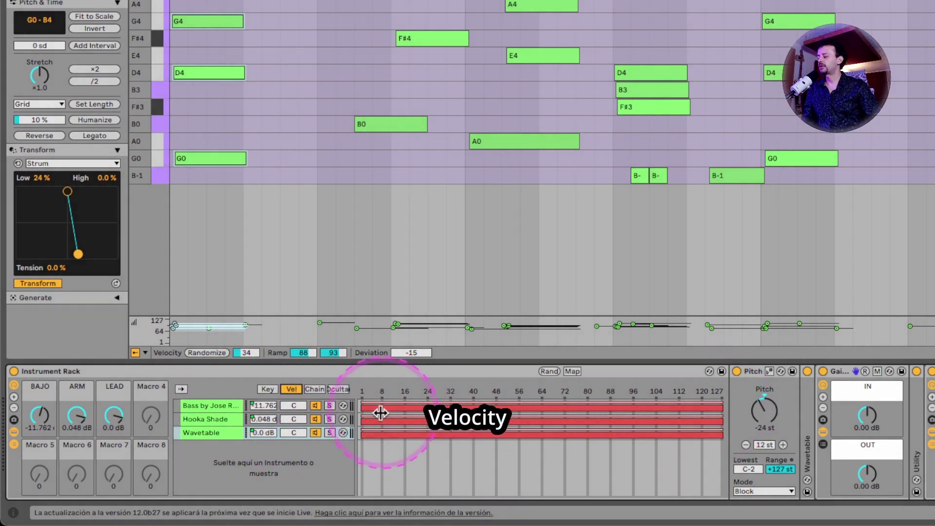
left_click(718, 406)
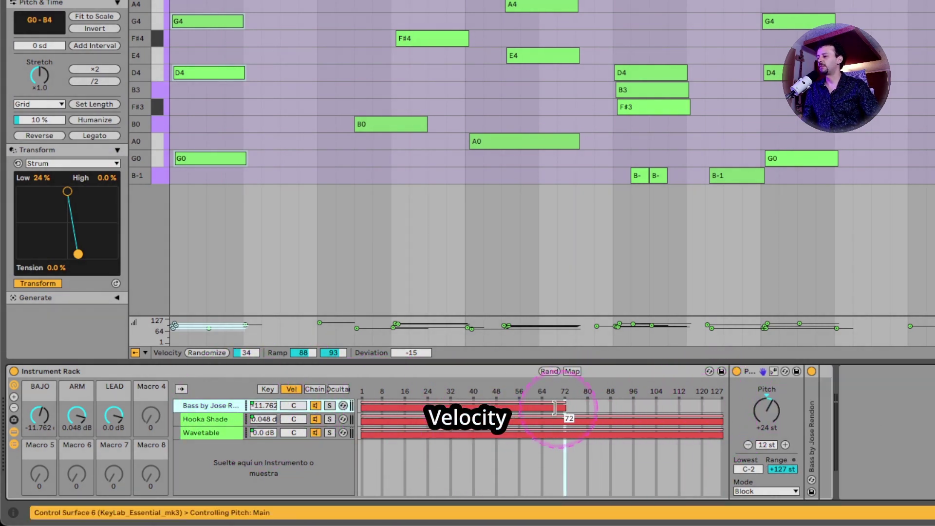
Group the rack inside an outer Instrument Rack, and crossfade its KEY and VEL chains' velocity zones between 32 and 80.
left_click(250, 370)
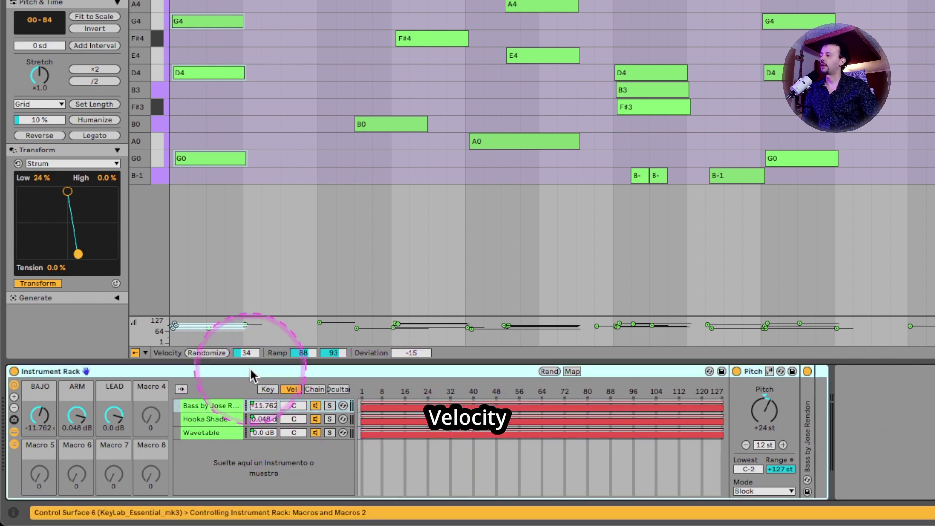
key("ctrl+g")
left_click(13, 422)
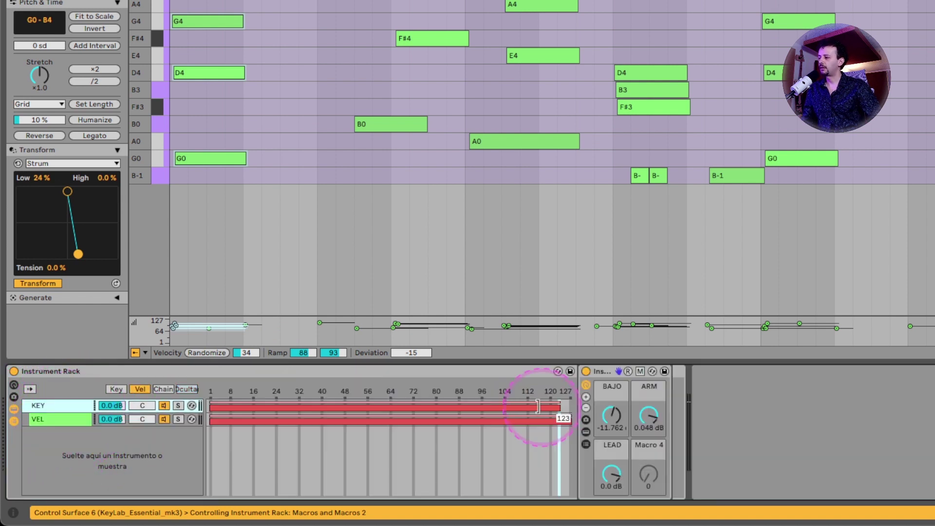
left_click_drag(539, 406, 300, 405)
left_click_drag(210, 419, 432, 415)
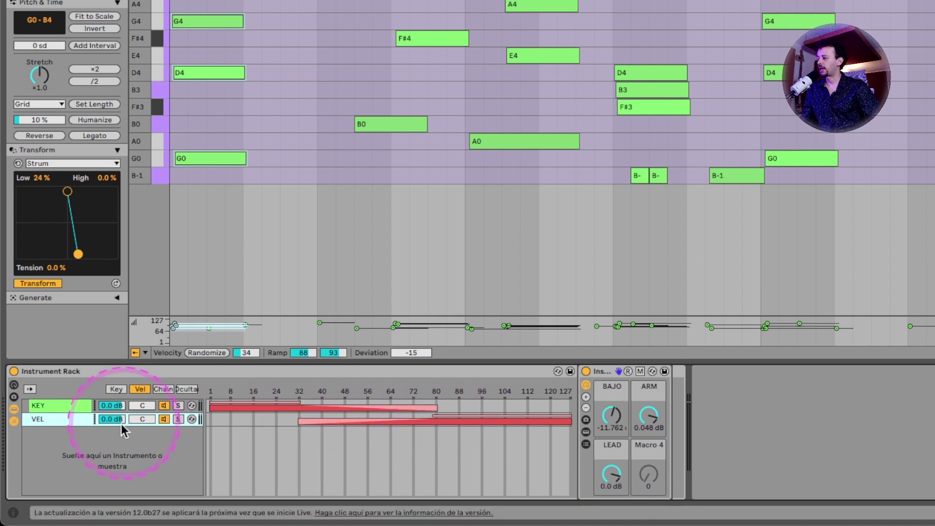
Rename the KEY chain as FILTRADO and the VEL chain as SIN FILTRO.
double_click(81, 406)
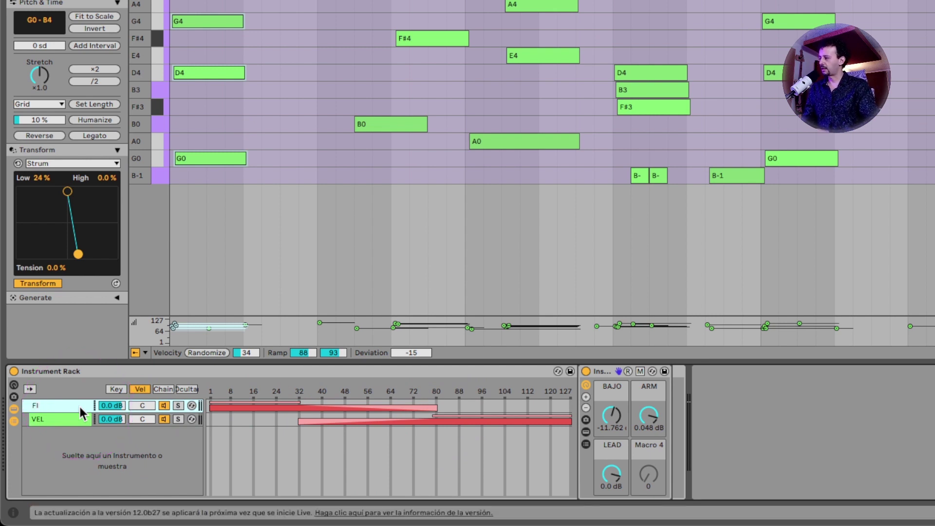
type("FILTRADO")
key("Tab")
type("SIN FILTRO")
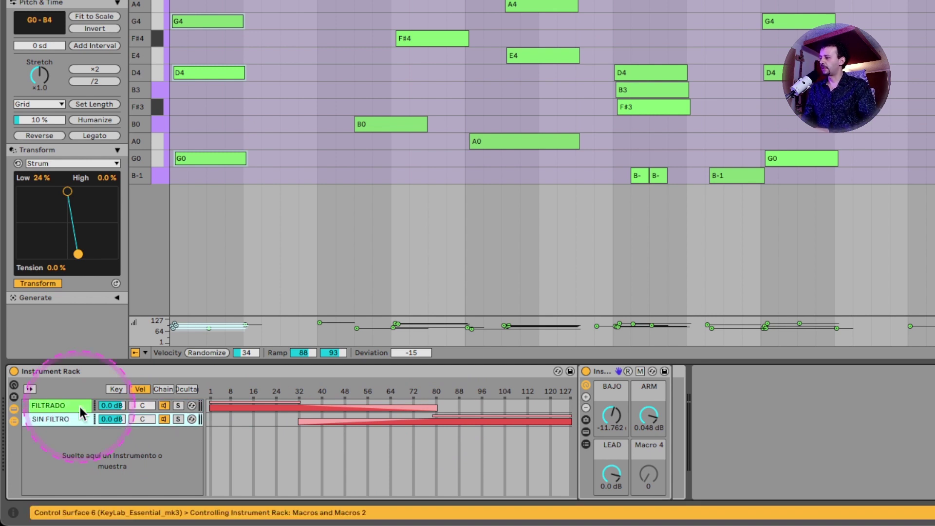
key("Return")
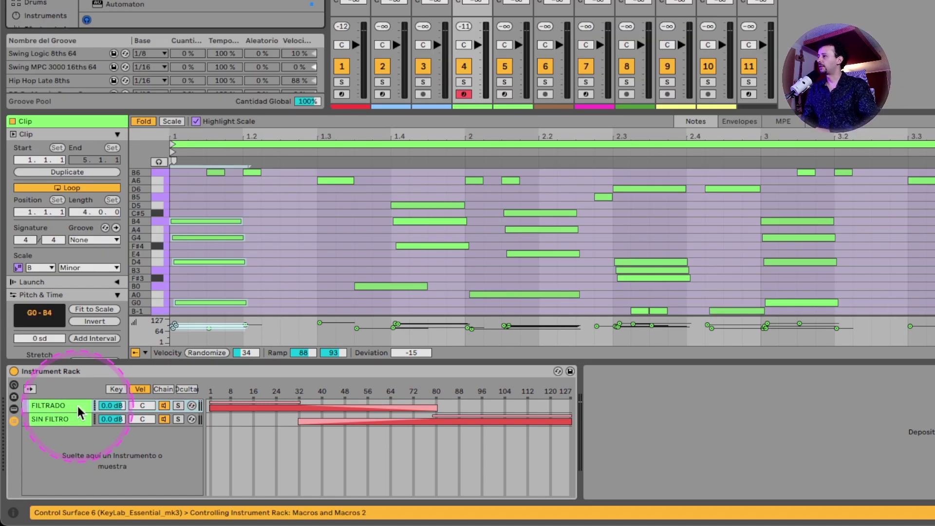
Add an Auto Filter to the FILTRADO chain and lower its cutoff frequency to 938 Hz.
left_click_drag(127, 2, 56, 405)
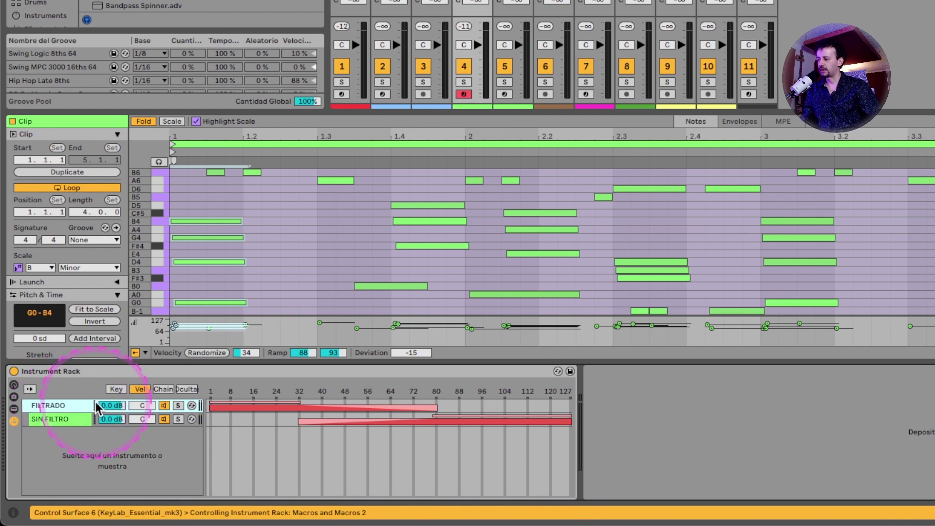
left_click(62, 405)
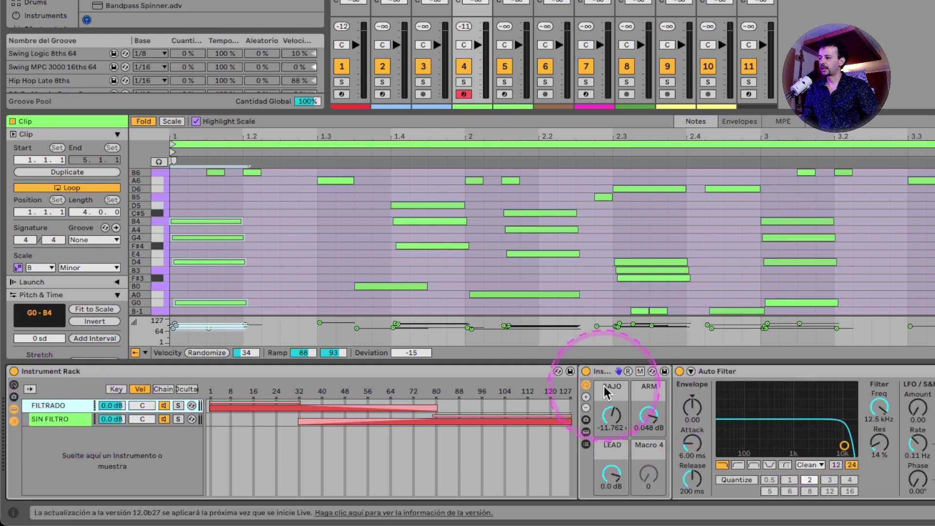
left_click(745, 378)
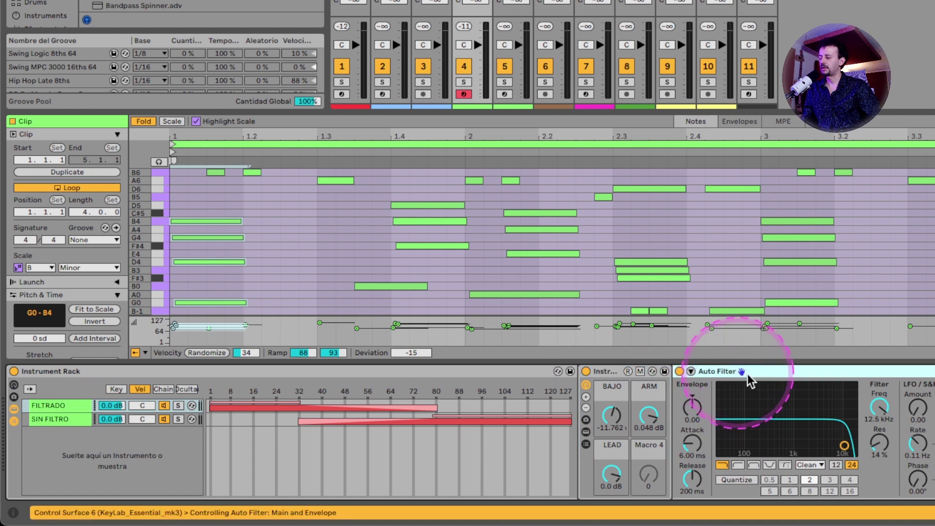
left_click_drag(845, 445, 792, 446)
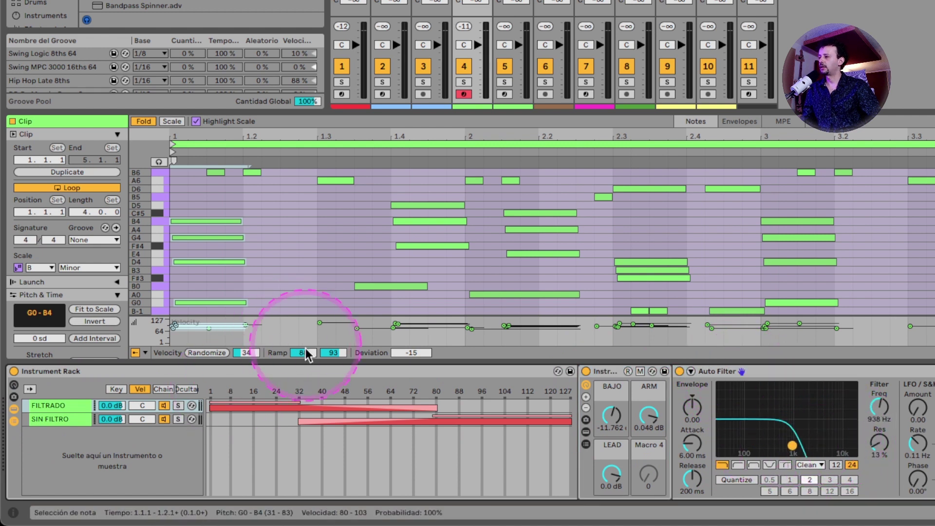
Search the browser for MIDI VELO and place the Velocity device before the outer Instrument Rack.
left_click(105, 427)
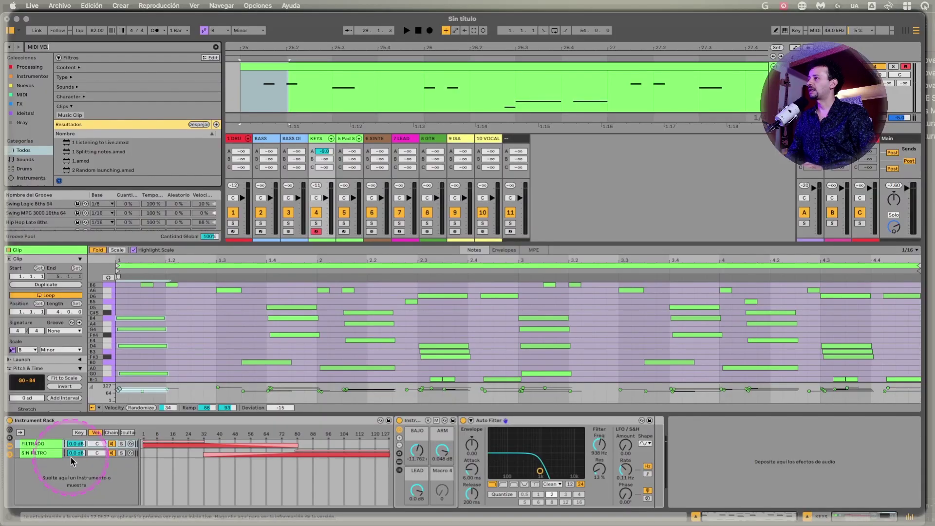
type("O")
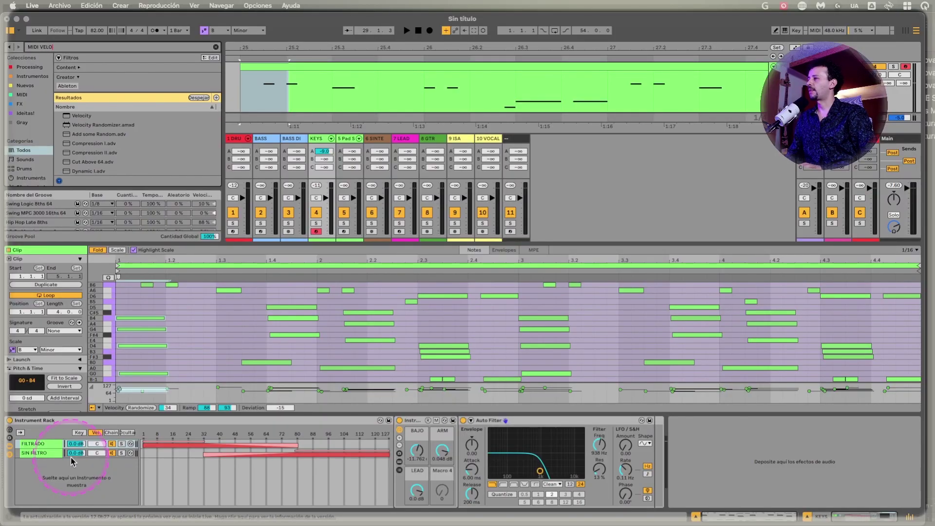
left_click_drag(72, 118, 11, 435)
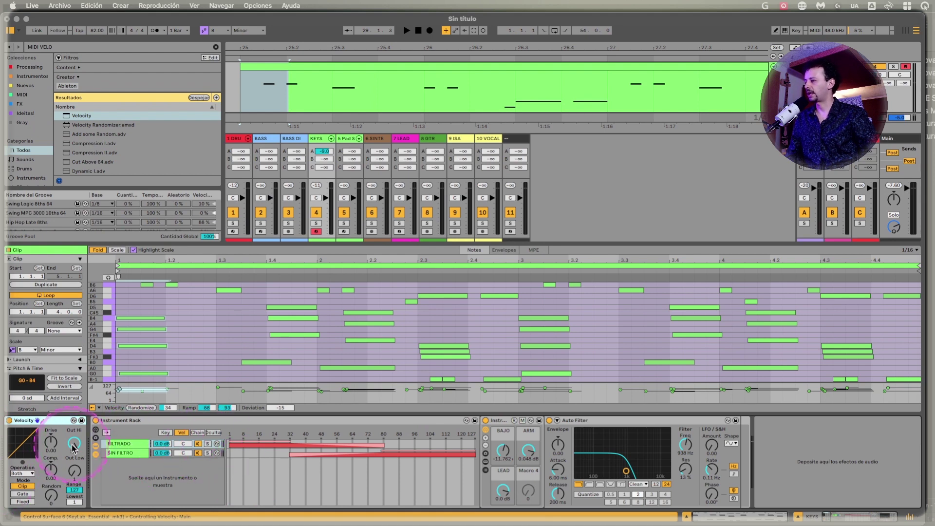
Try the Velocity device with Out Hi at 0 and Out Low at 7.
left_click_drag(72, 441, 71, 444)
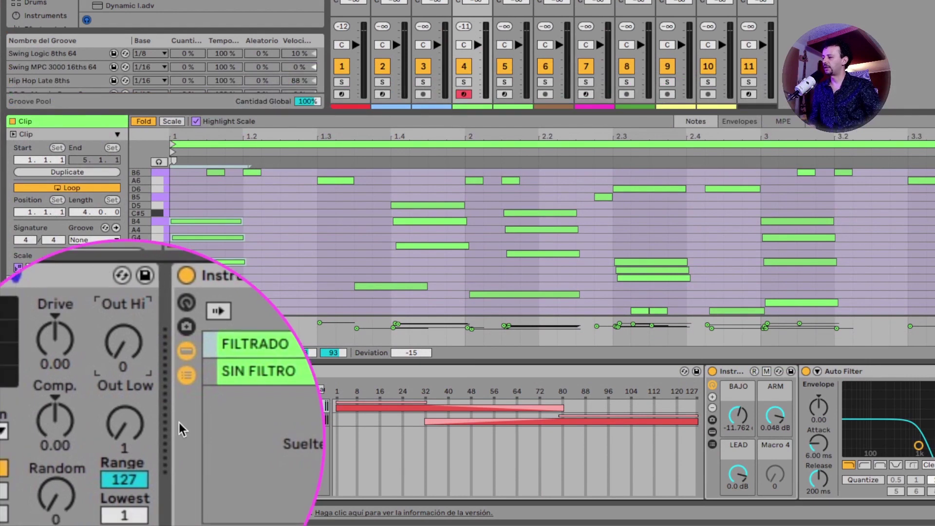
left_click(329, 406)
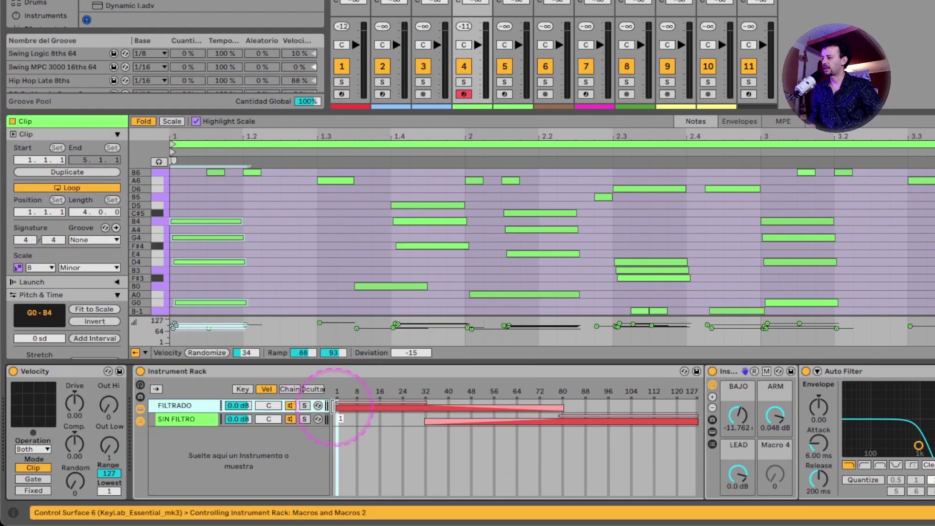
left_click_drag(109, 445, 109, 439)
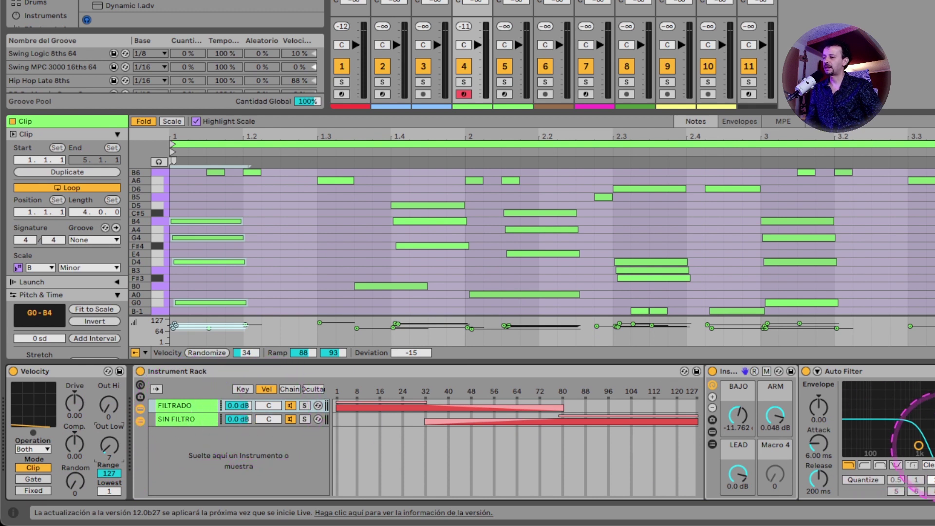
Lower the FILTRADO chain's Auto Filter cutoff, and play the clip with the KEYS track soloed.
left_click_drag(918, 446, 900, 444)
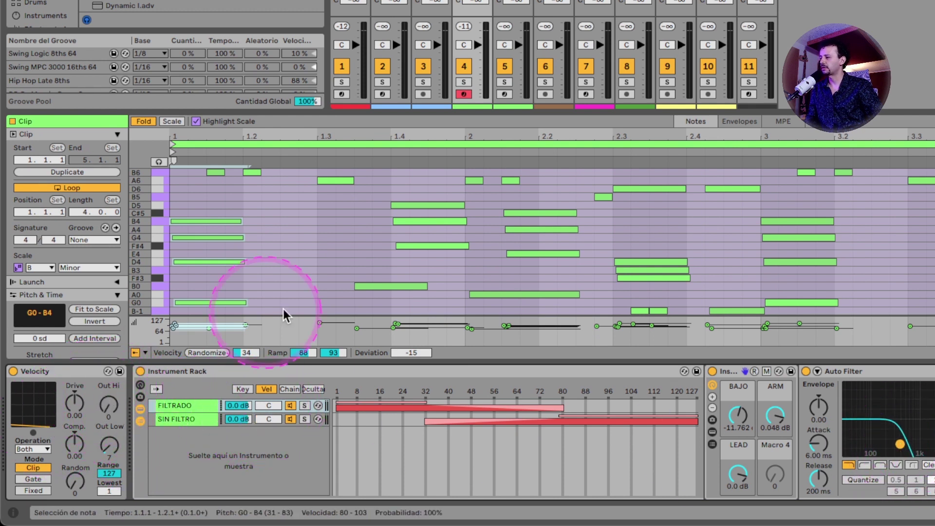
key("space")
key("s")
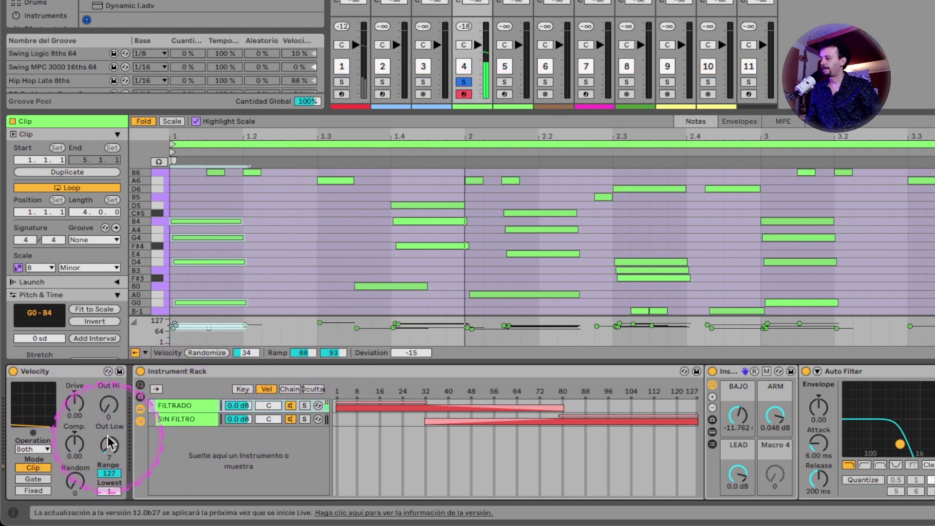
Try Out Low at 105 on the Velocity device, and return Out Hi to 127 and Out Low to 1.
left_click_drag(113, 447, 113, 441)
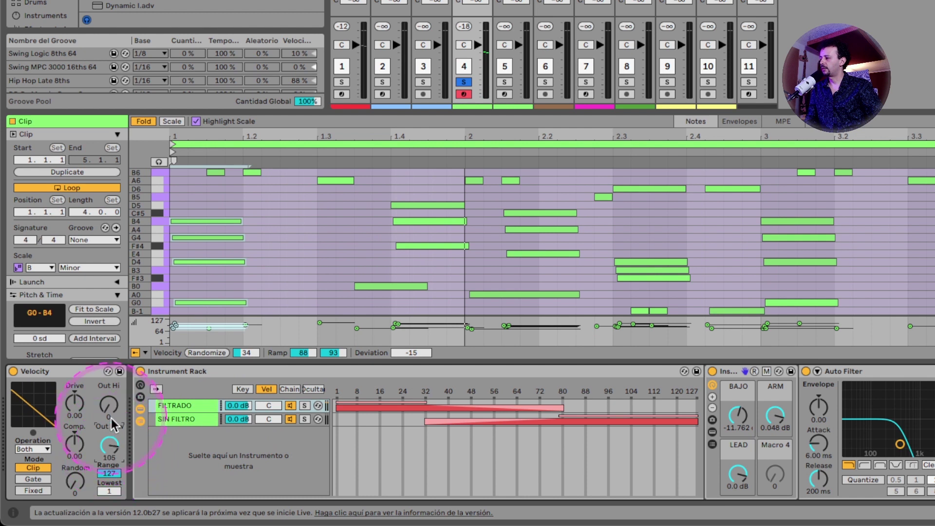
left_click_drag(111, 405, 111, 350)
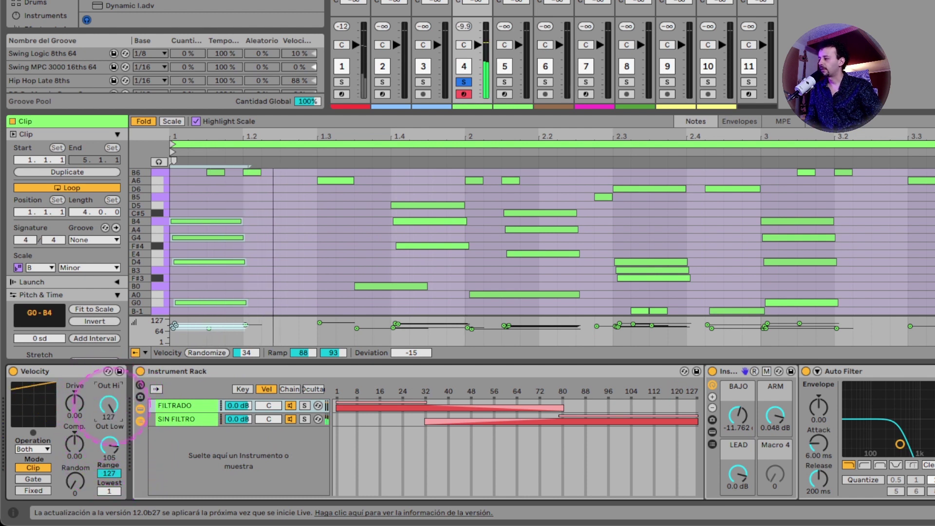
left_click_drag(109, 406, 113, 348)
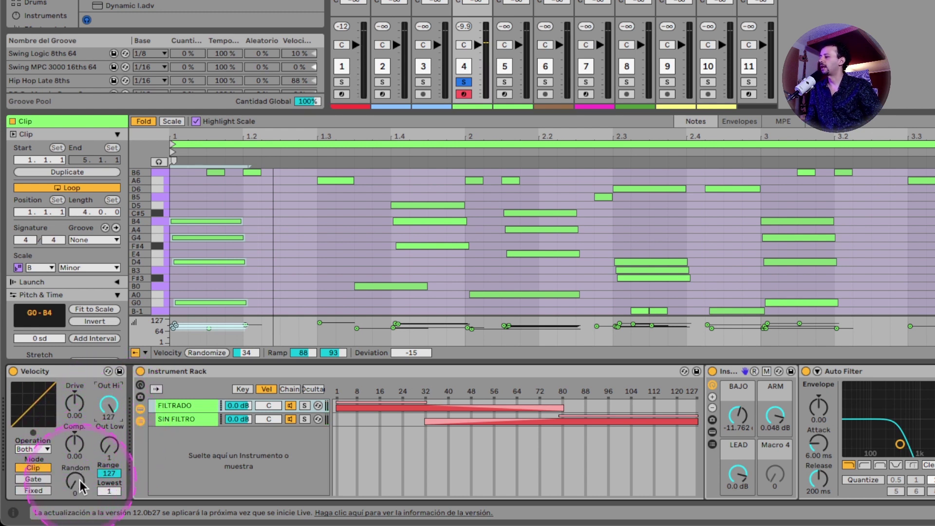
Set the Velocity device's Random to 28, Range to 88 and Lowest to 24, keeping Operation on Both.
left_click_drag(74, 482, 74, 474)
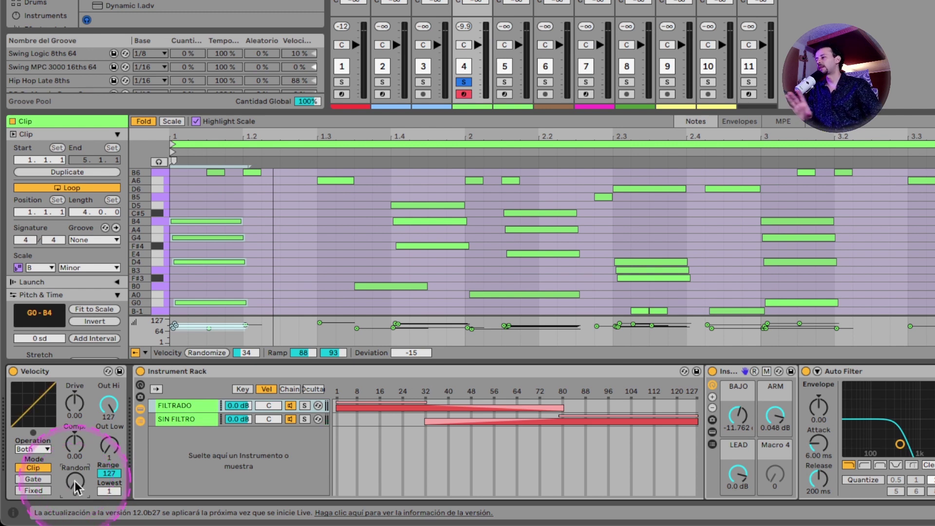
left_click_drag(74, 480, 75, 474)
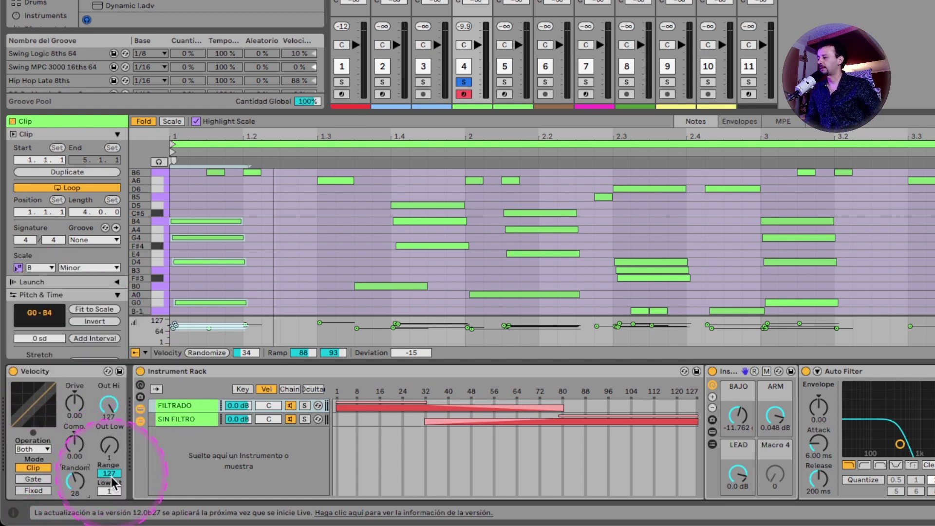
left_click(41, 449)
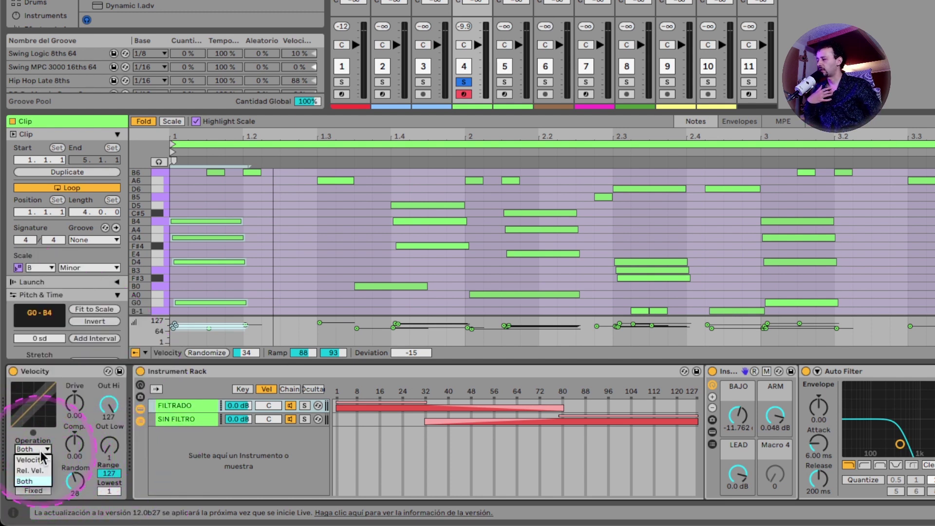
left_click(43, 481)
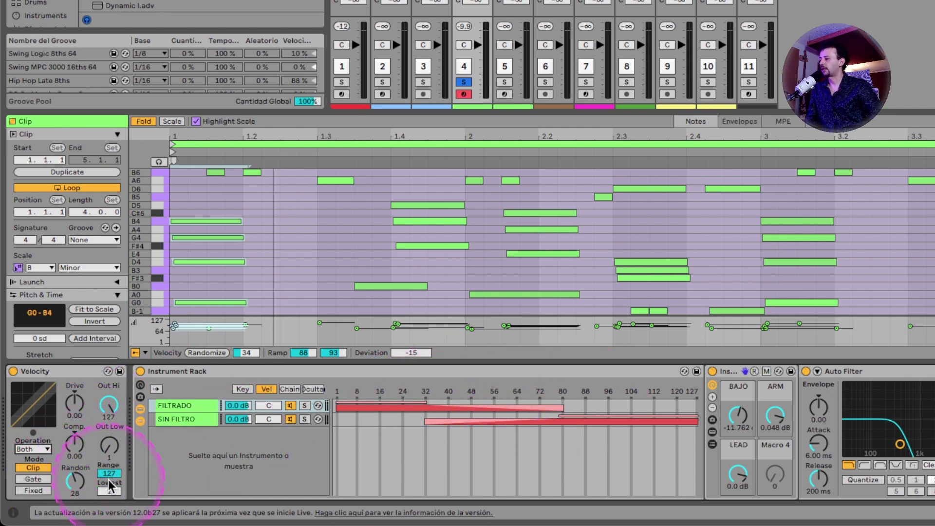
left_click_drag(111, 495, 129, 507)
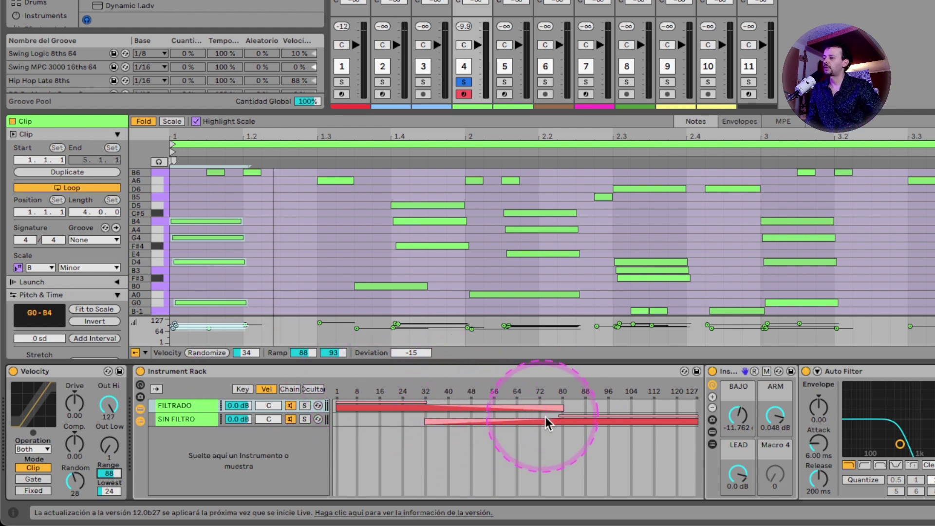
Raise the Auto Filter cutoff, and set the Velocity device's Out Low to 24 and Out Hi to 110 around a playback.
left_click_drag(900, 444, 909, 445)
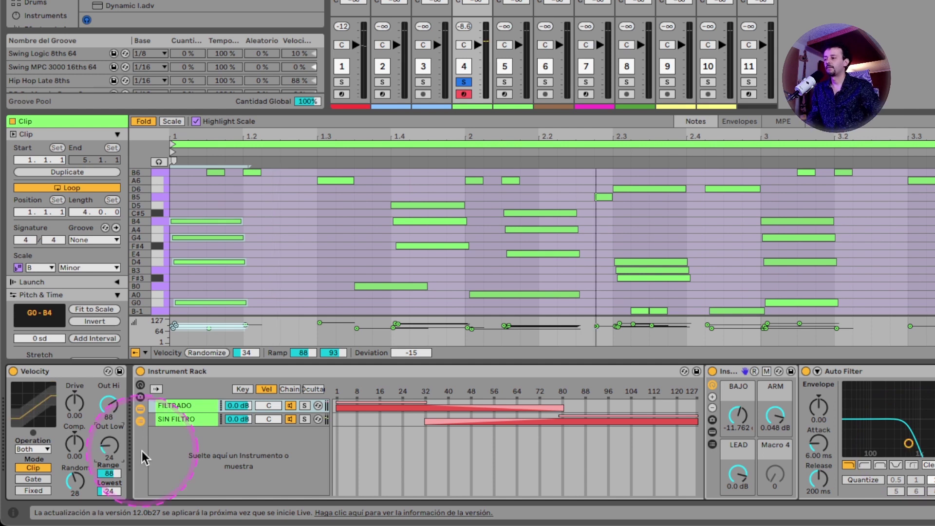
key("space")
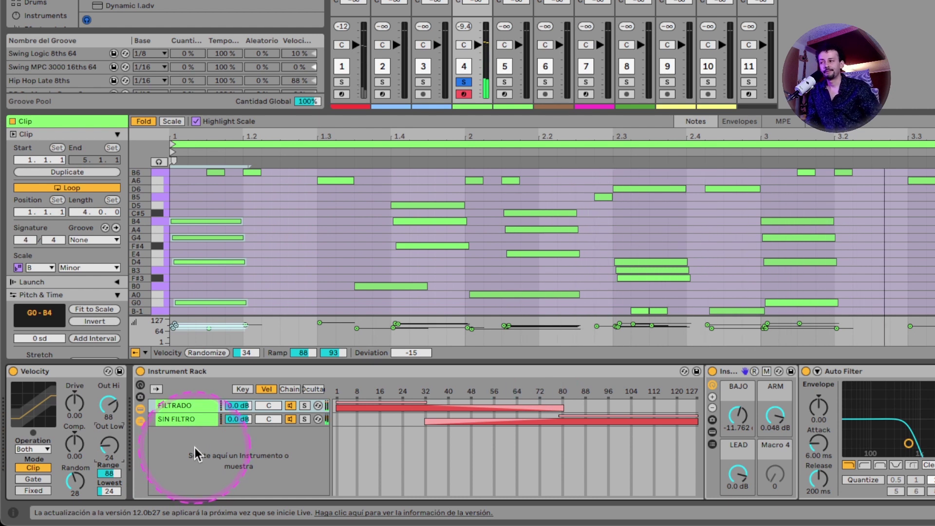
left_click(110, 408)
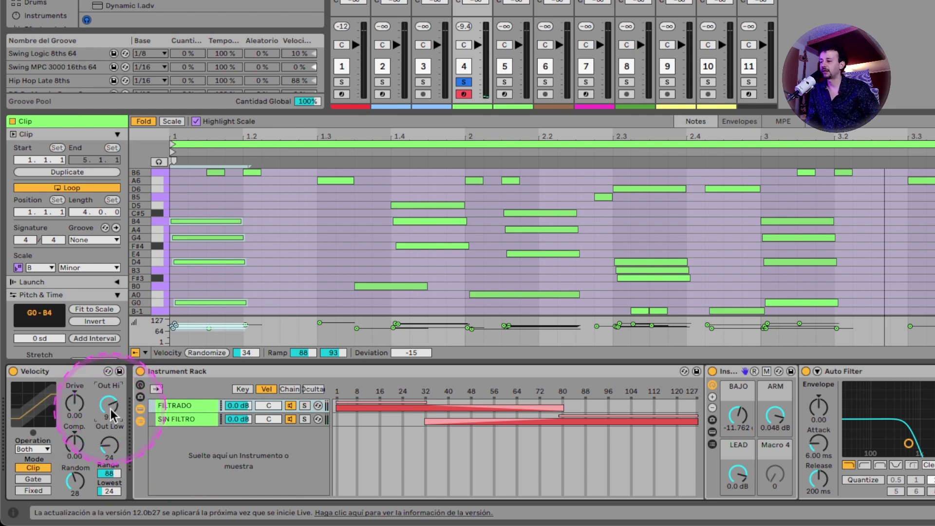
left_click_drag(110, 408, 111, 408)
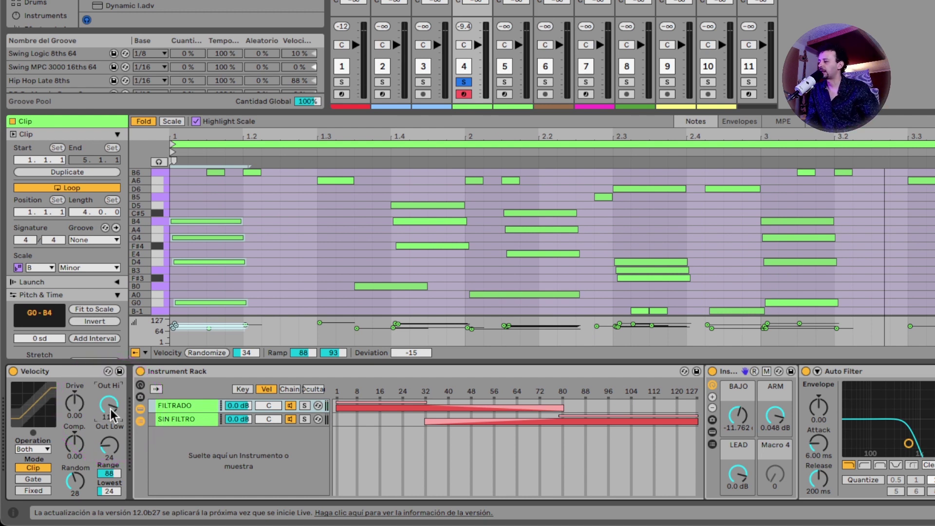
Play the clip while adjusting the Velocity device's Random amount, ending at 40.
left_click_drag(75, 481, 75, 488)
key("space")
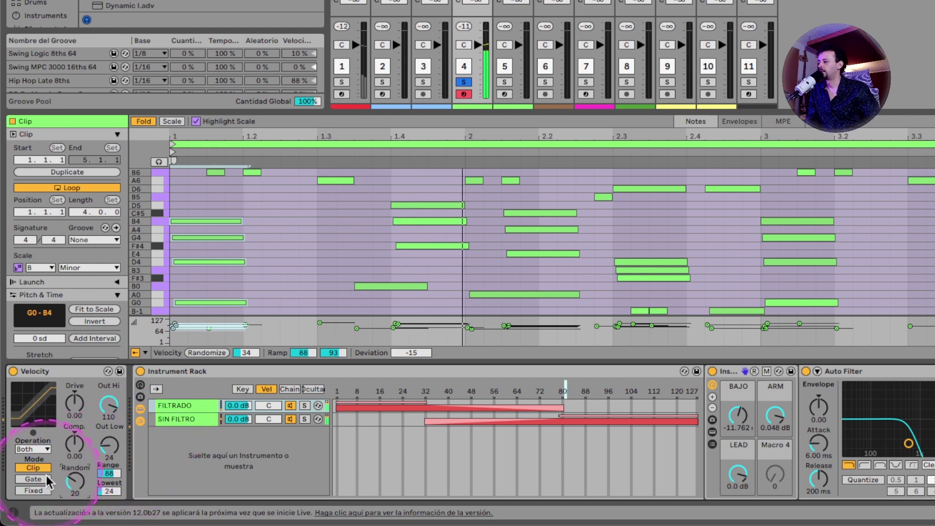
left_click_drag(76, 482, 76, 482)
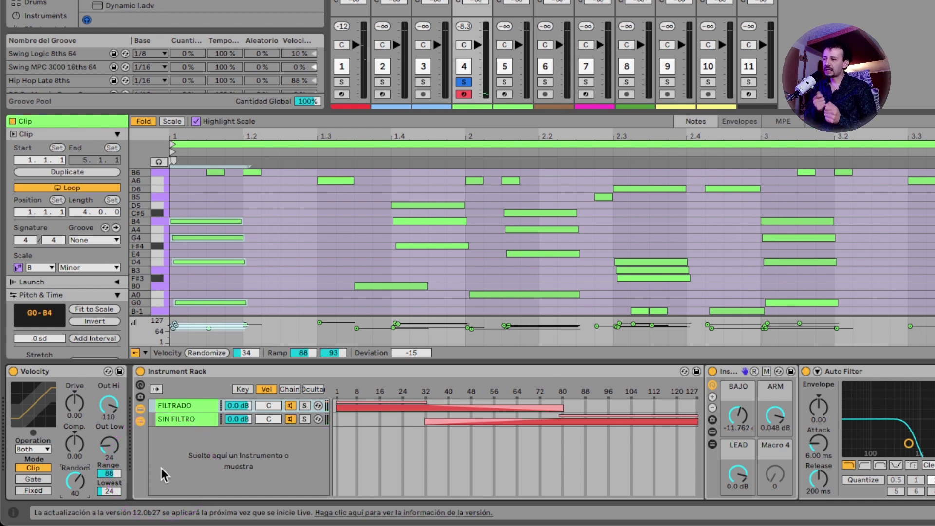
Compare the FILTRADO and SIN FILTRO chains, and add Roar after the inner rack in the SIN FILTRO chain.
left_click(183, 420)
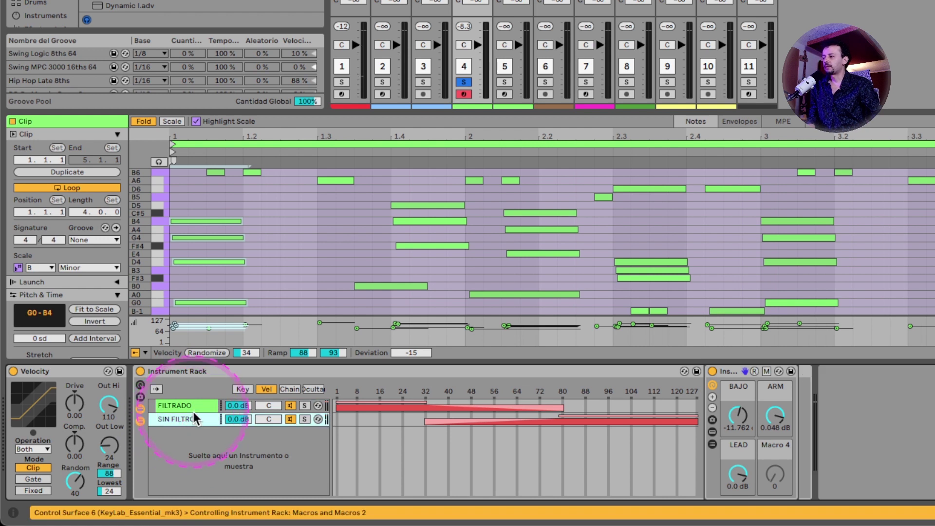
left_click(197, 405)
left_click(194, 420)
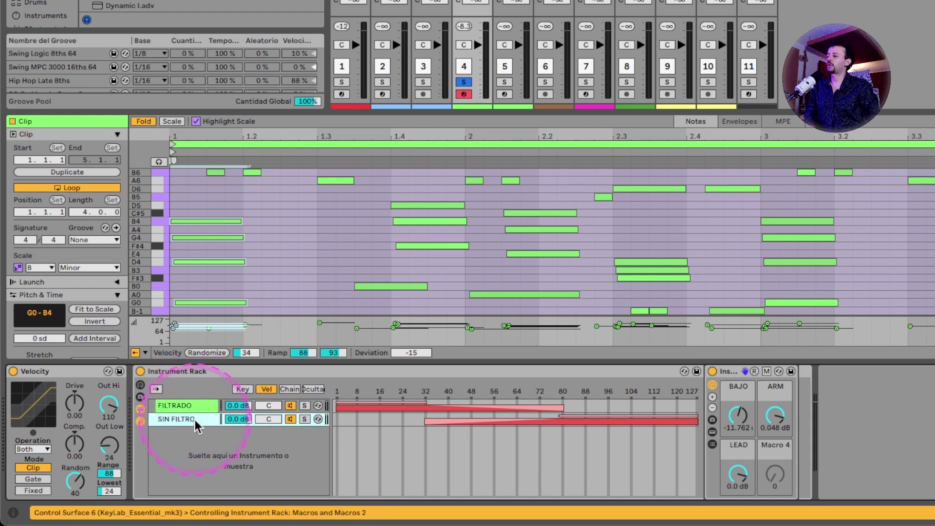
left_click(193, 403)
left_click(194, 404)
left_click(193, 421)
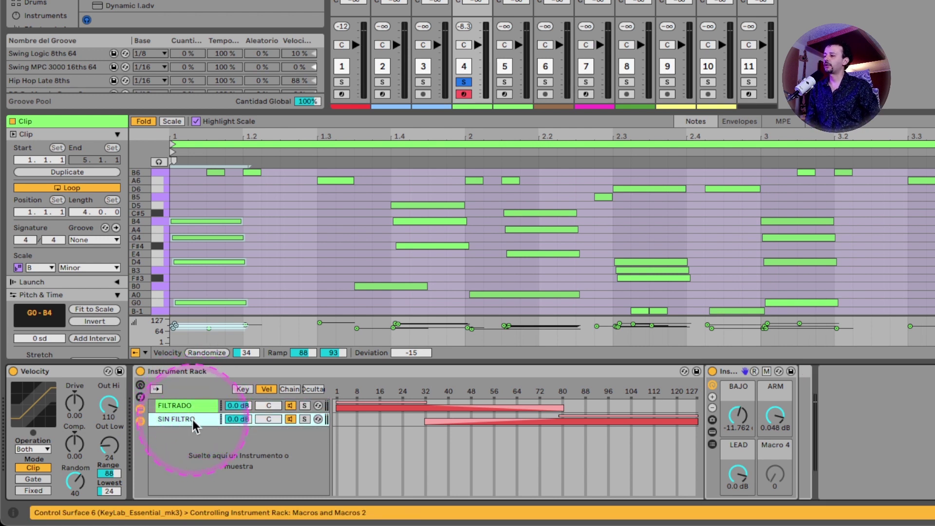
left_click(805, 418)
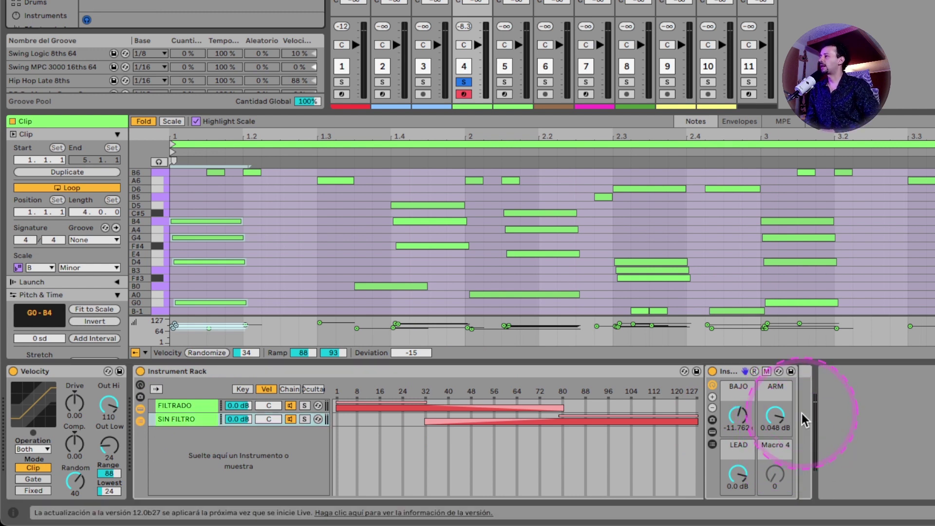
left_click(280, 2)
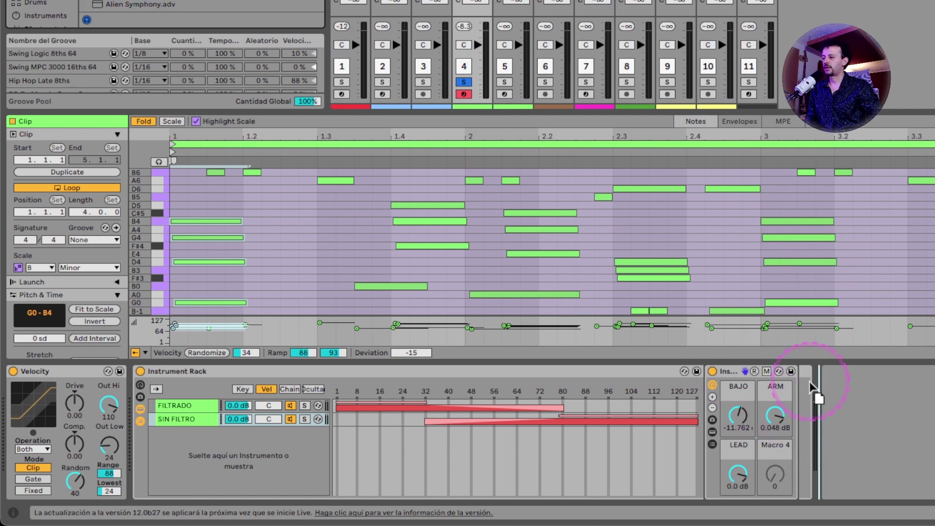
left_click_drag(810, 383, 813, 389)
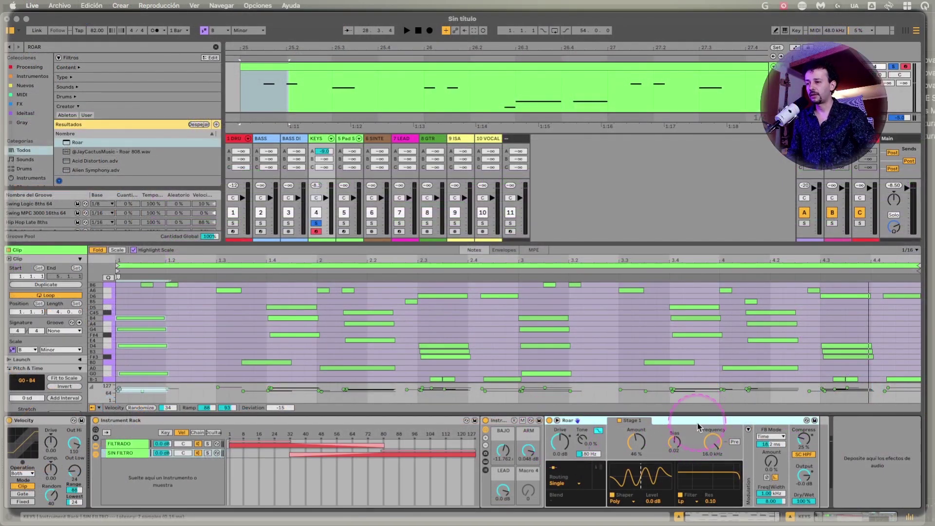
During playback, set Roar's Output to -13 dB, Amount to about 25%, Bias to 0.17 and Frequency to 4.31 kHz, with Pre enabled.
key("space")
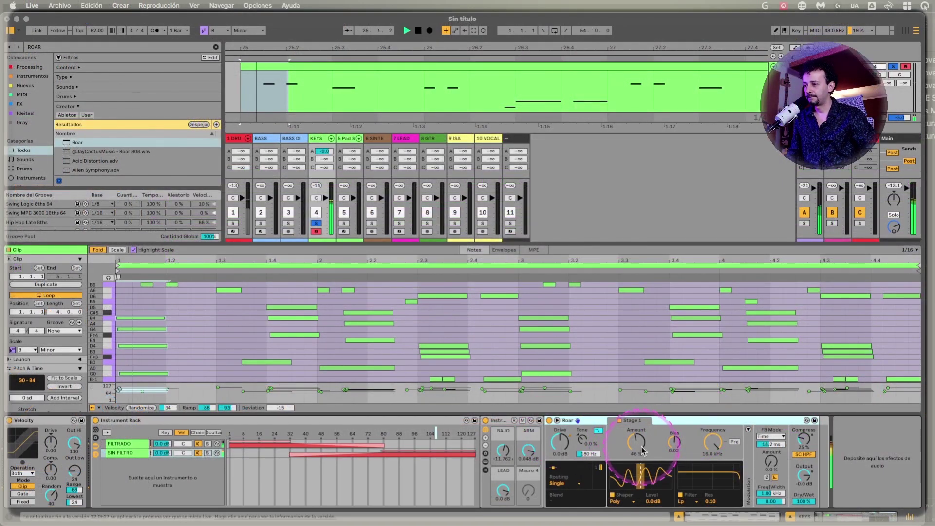
left_click_drag(804, 478, 805, 501)
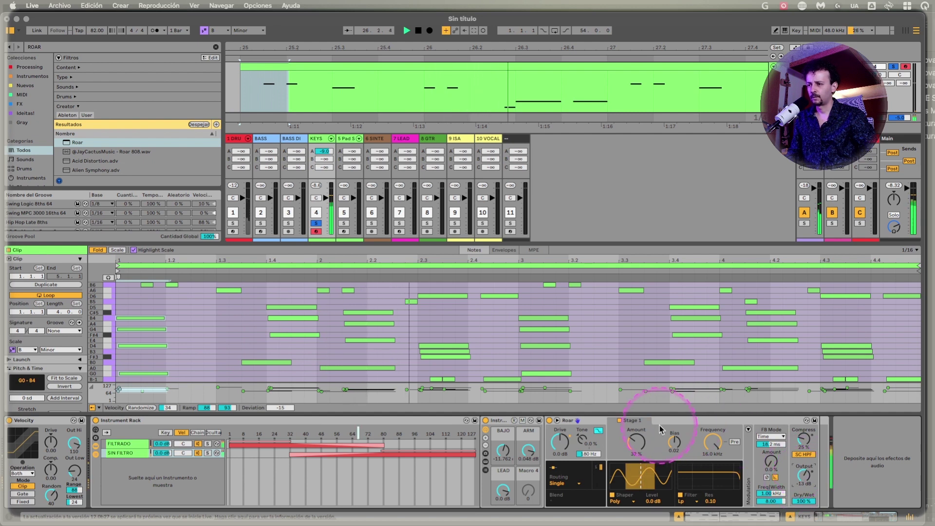
left_click_drag(676, 443, 714, 433)
left_click(734, 442)
left_click_drag(635, 440, 635, 447)
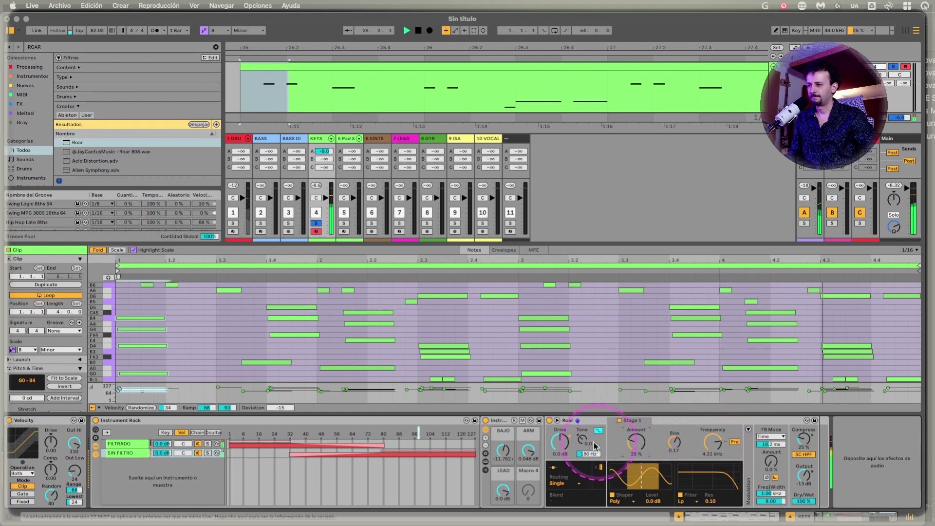
Raise Roar's Drive to 8.8 dB and Tone to 25% during playback, and stop the transport.
left_click_drag(560, 445, 583, 438)
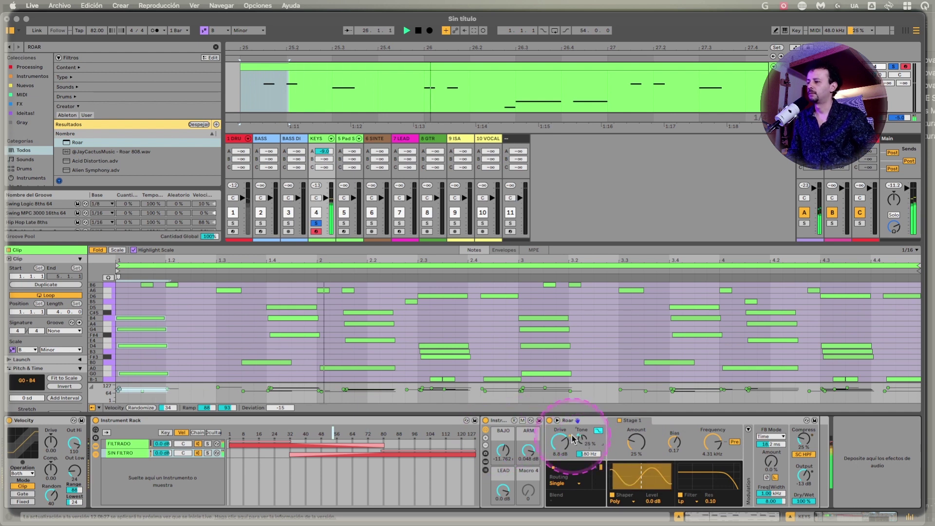
key("space")
Search the browser for "HYBRID REV" and add Hybrid Reverb after Auto Filter in the FILTRADO chain.
key("super+f")
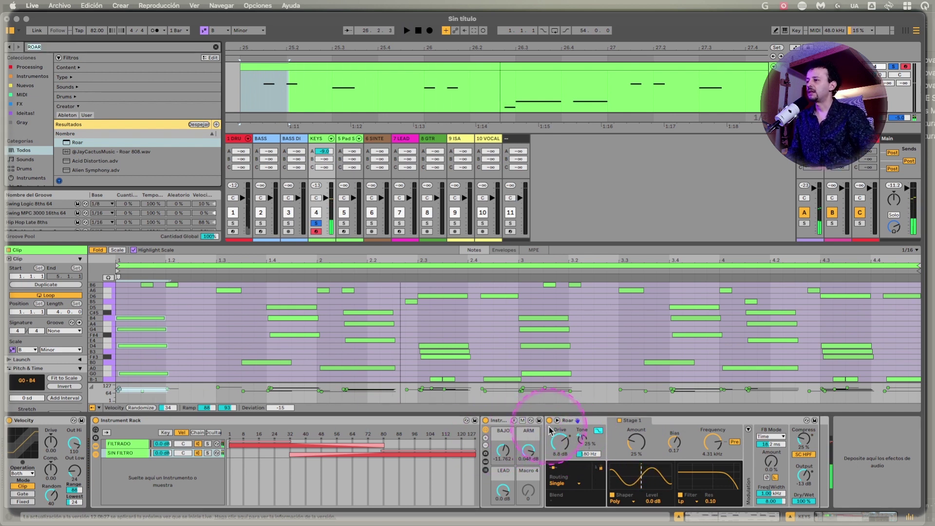
left_click(134, 445)
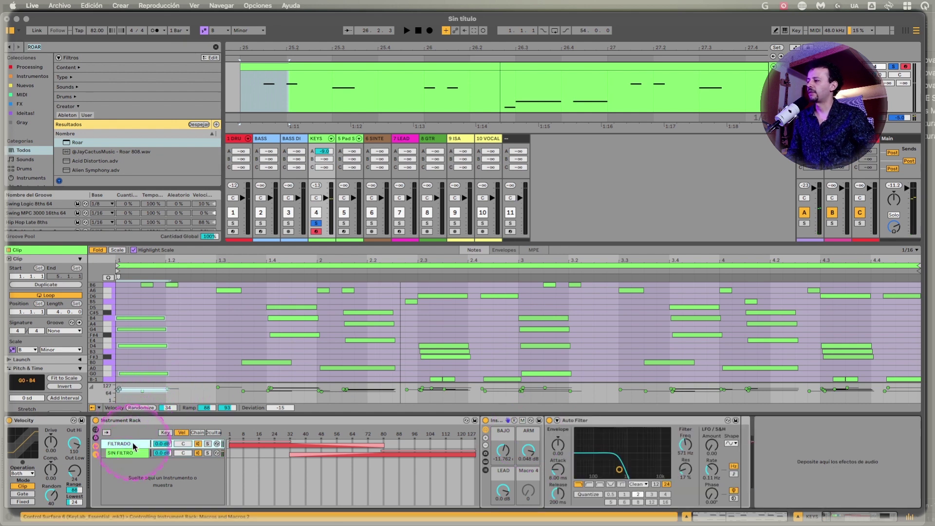
type("RE")
key("BackSpace")
key("BackSpace")
type("HYUBR")
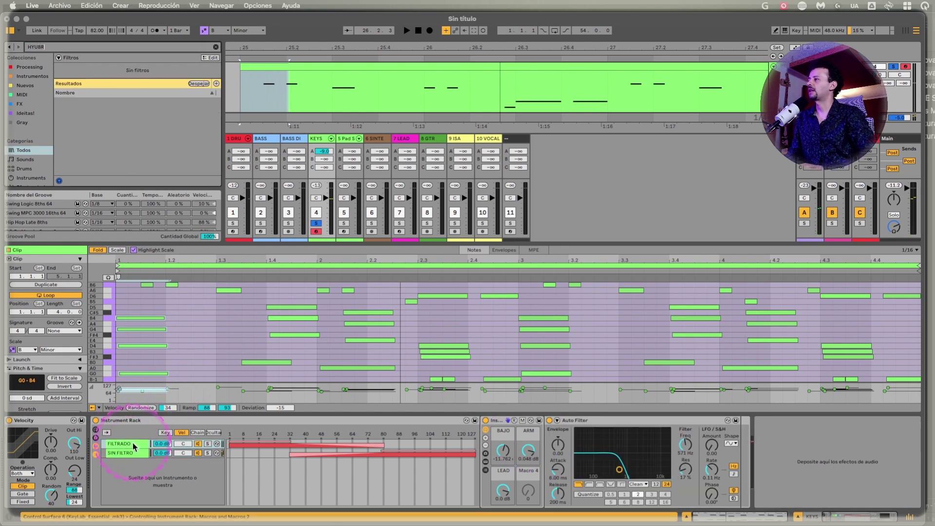
type("RID")
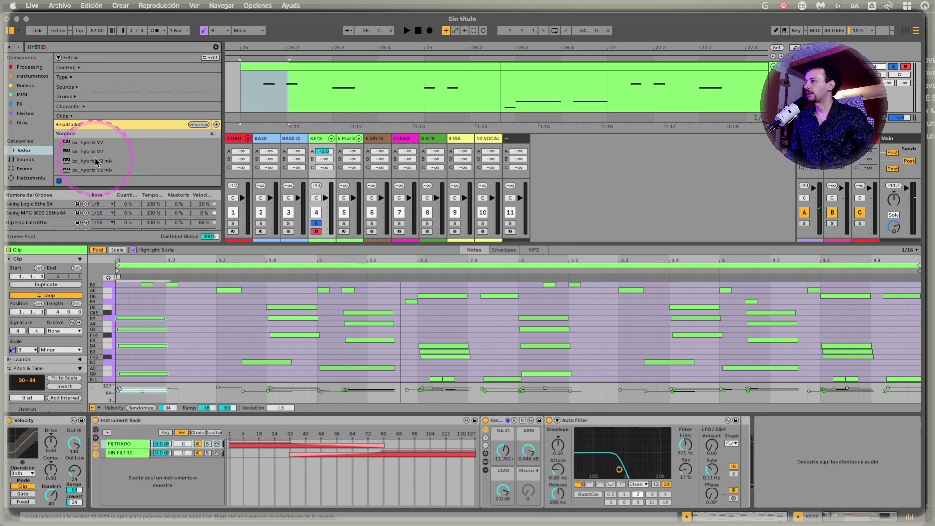
key("Right")
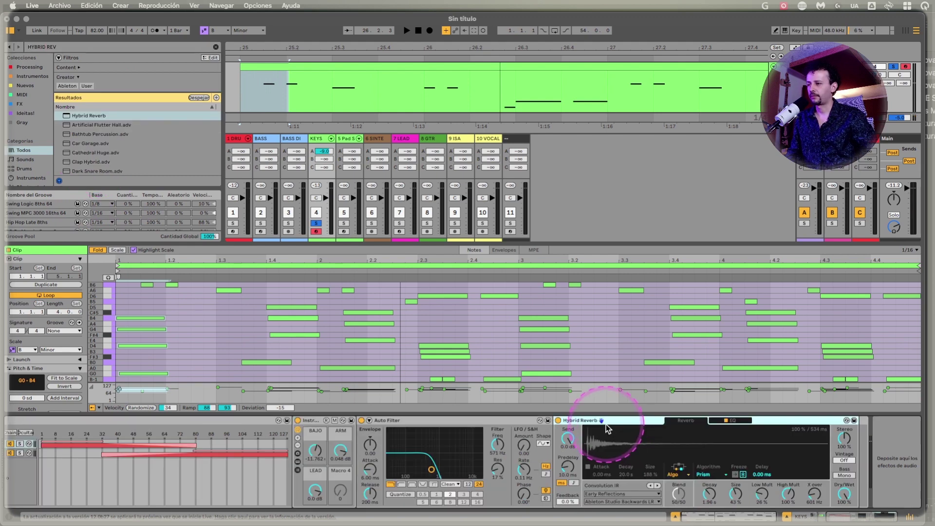
During playback, set Hybrid Reverb to the Dark Hall algorithm with Decay 3.50 s, Size 67% and Dry/Wet 29%.
key("space")
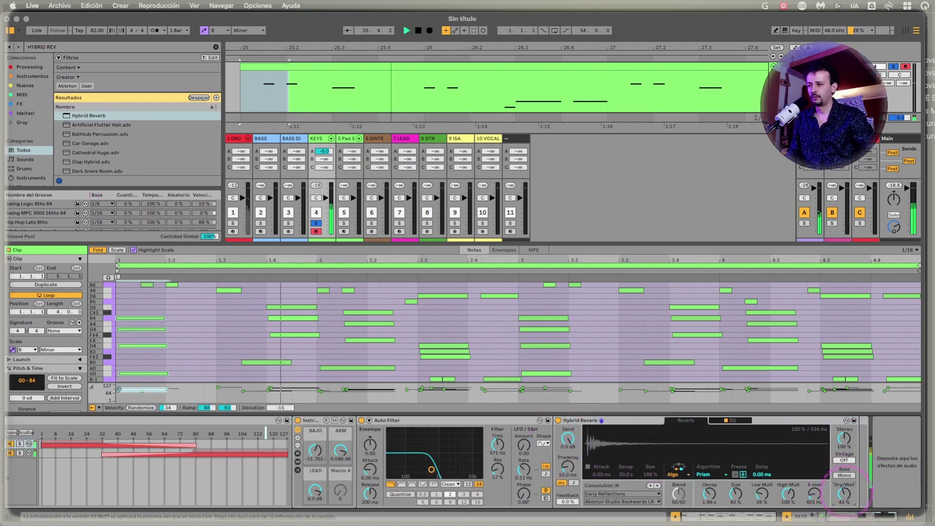
left_click_drag(844, 493, 844, 479)
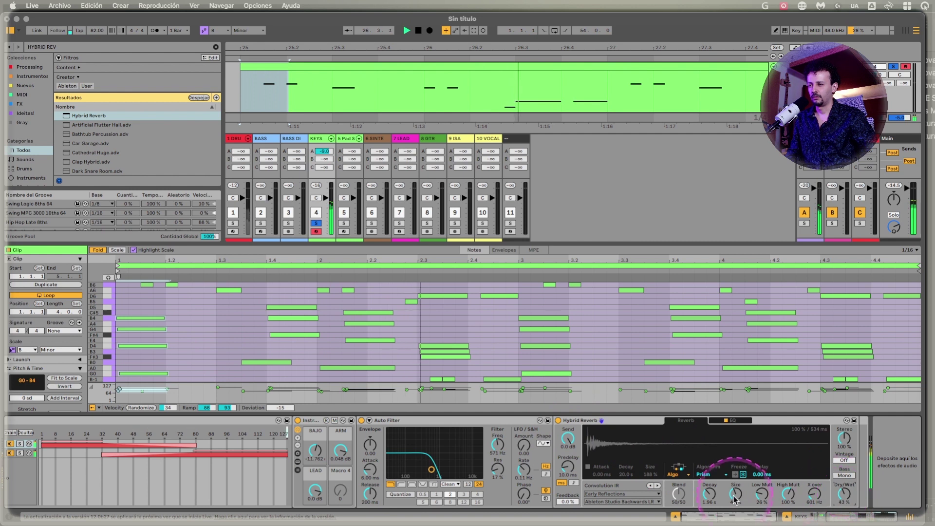
left_click_drag(711, 493, 740, 491)
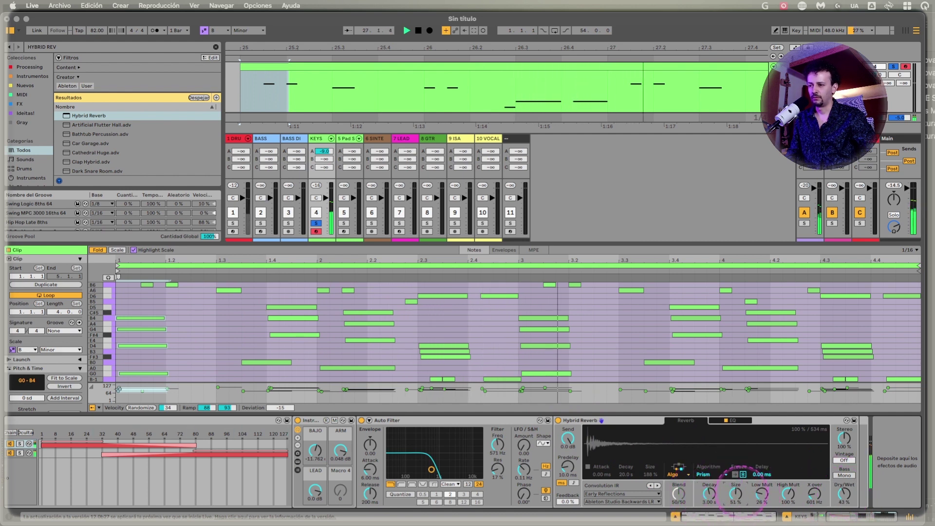
left_click(716, 475)
left_click(709, 481)
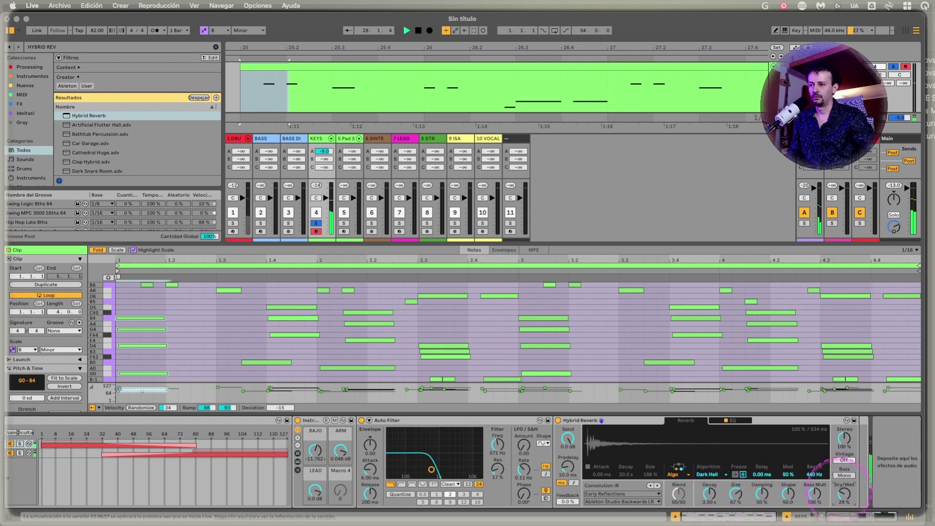
Group the whole Instrument Rack into a new outer rack, show its chain list, and rename the chain INST 1.
scroll(633, 475, "left", 5)
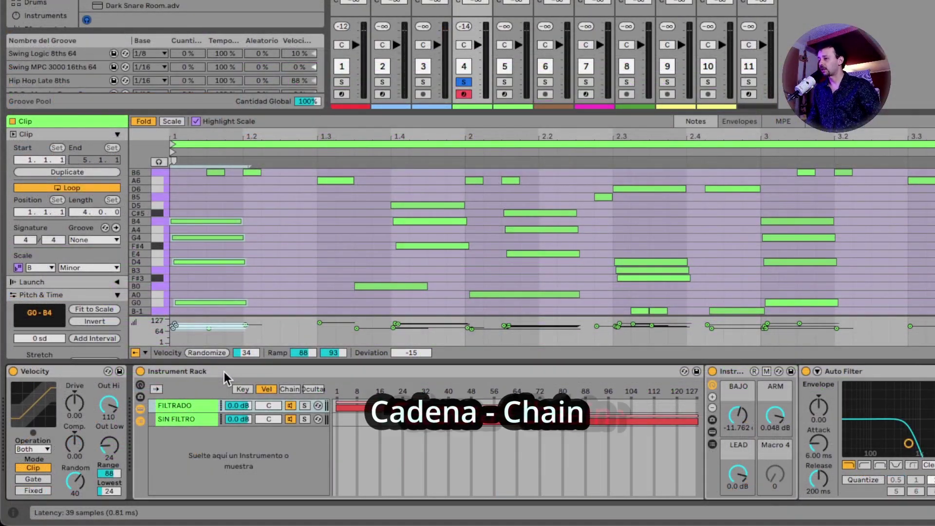
left_click(224, 372)
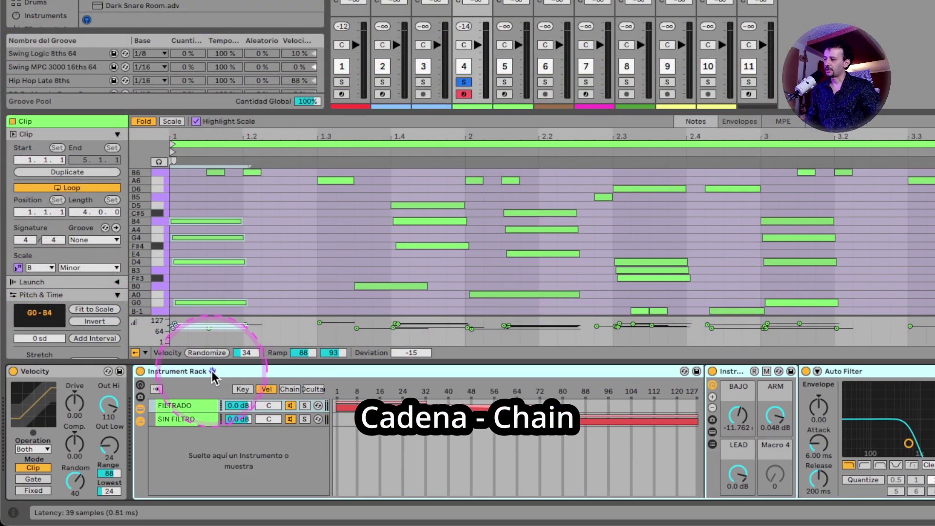
key("ctrl+g")
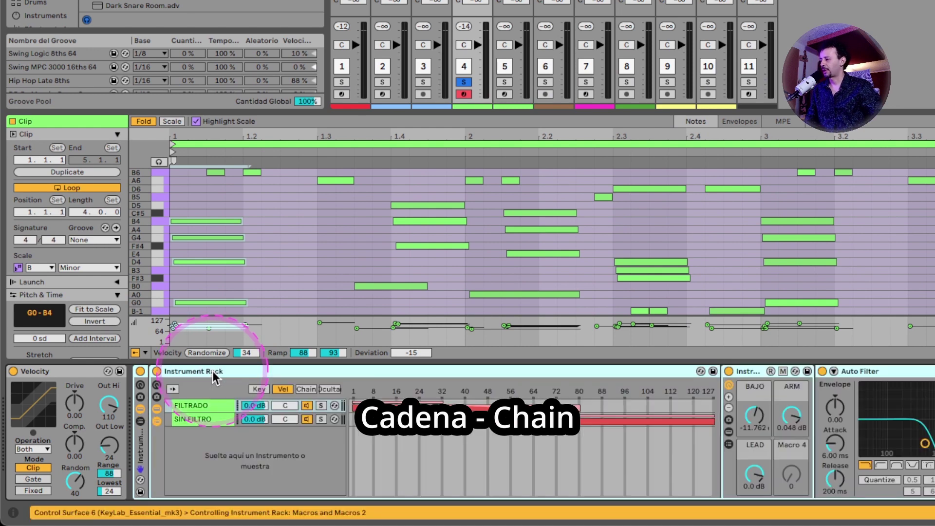
double_click(138, 426)
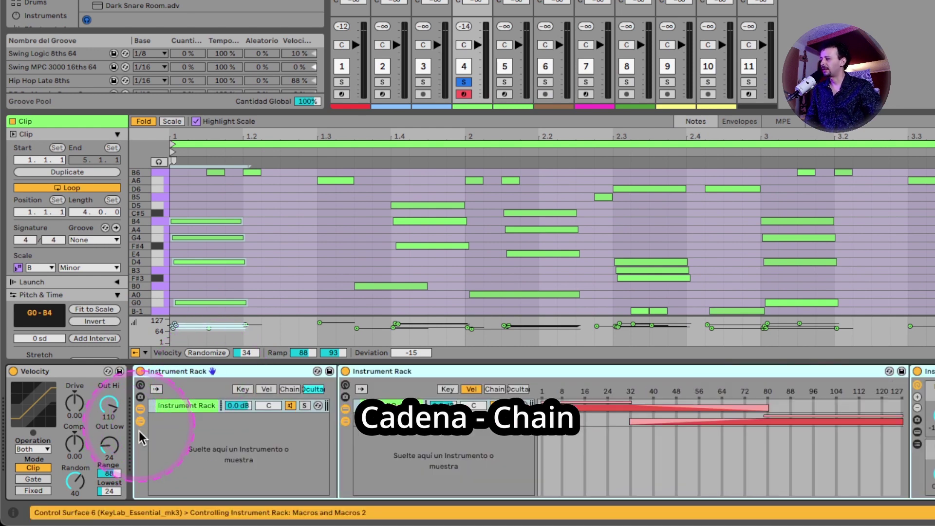
left_click(191, 410)
key("ctrl+r")
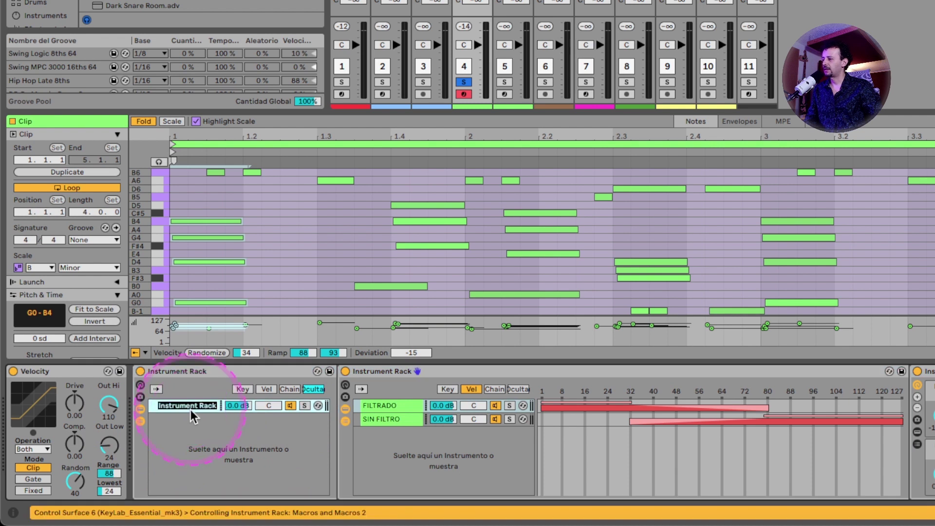
type("INST 1")
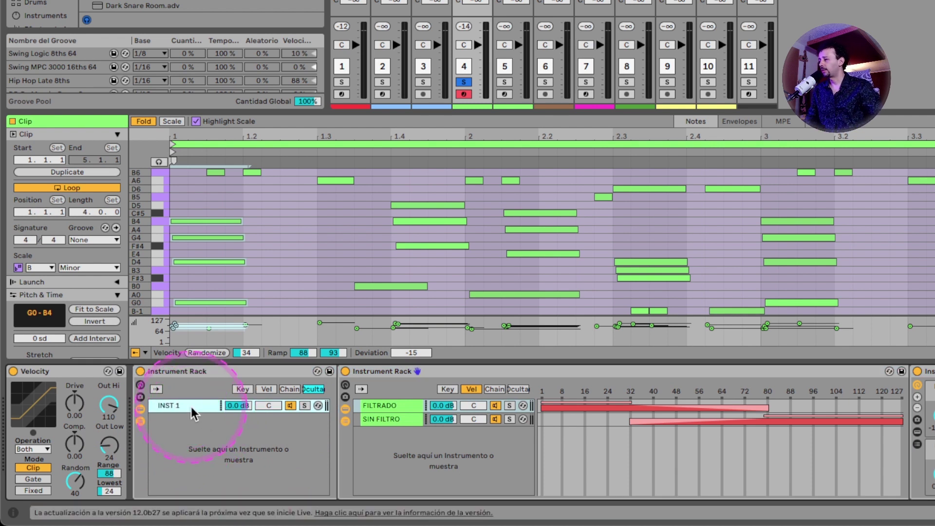
Duplicate the INST 1 chain twice and rename the copies INST 2 and INST 3.
key("ctrl+d")
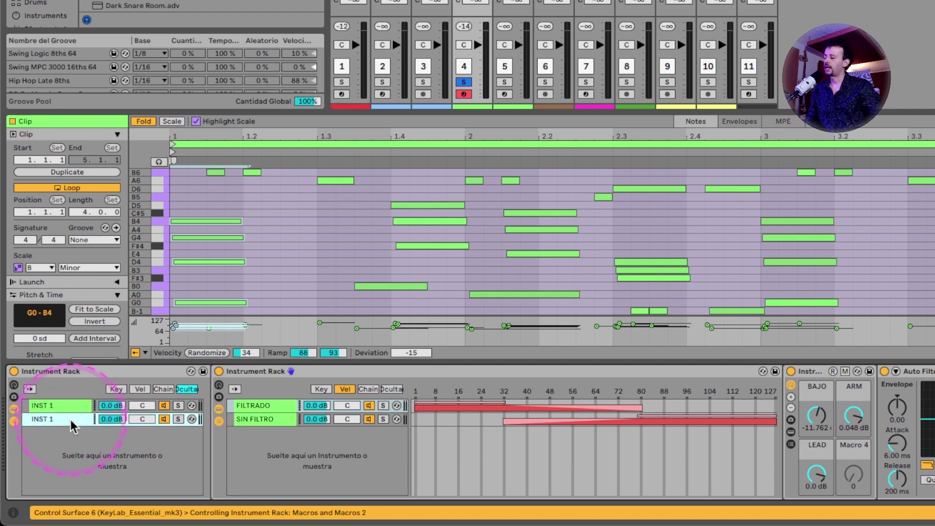
key("ctrl+d")
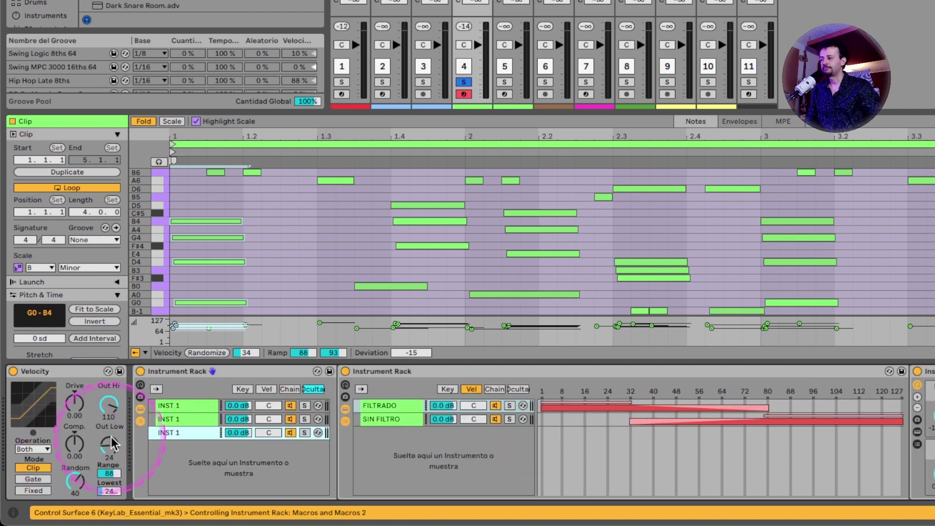
double_click(170, 419)
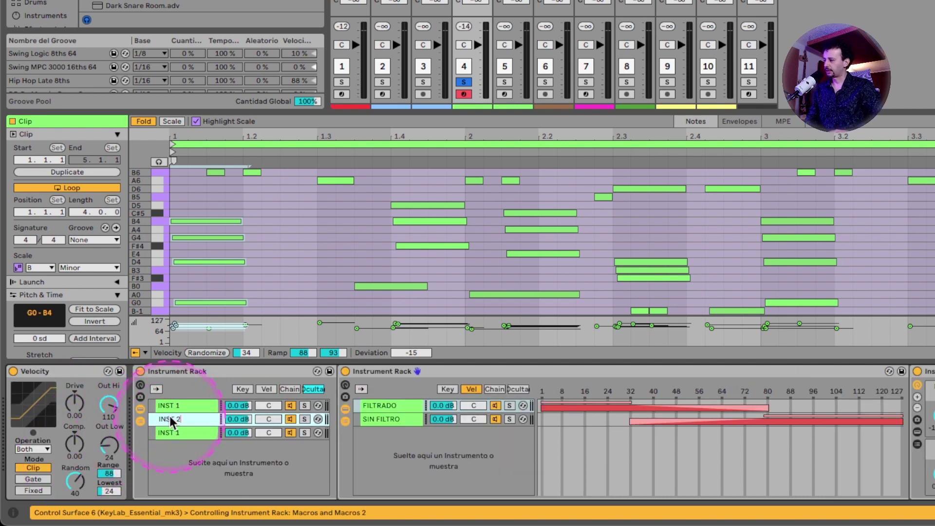
key("Tab")
type("INST 3")
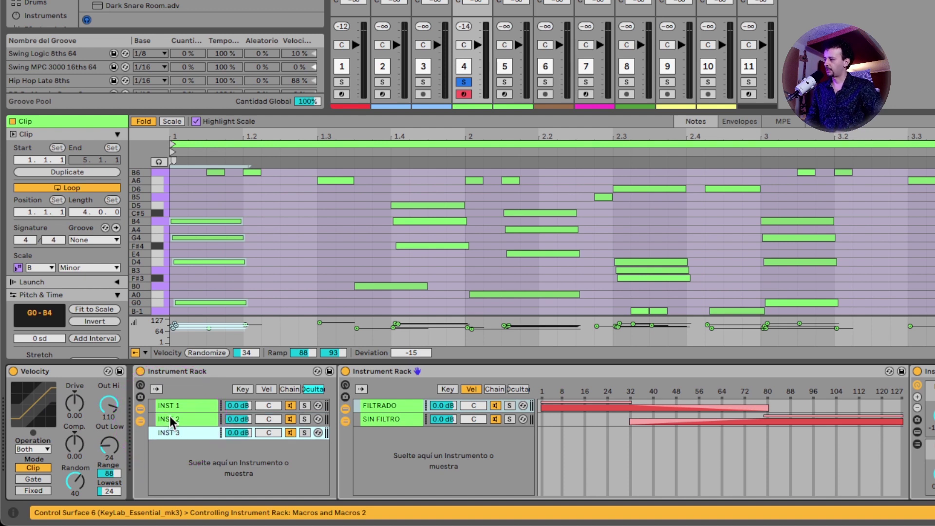
In the outer rack's chain selector, extend all three INST zones from 0 to 127 and distribute their ranges equally.
left_click(169, 417)
left_click(288, 390)
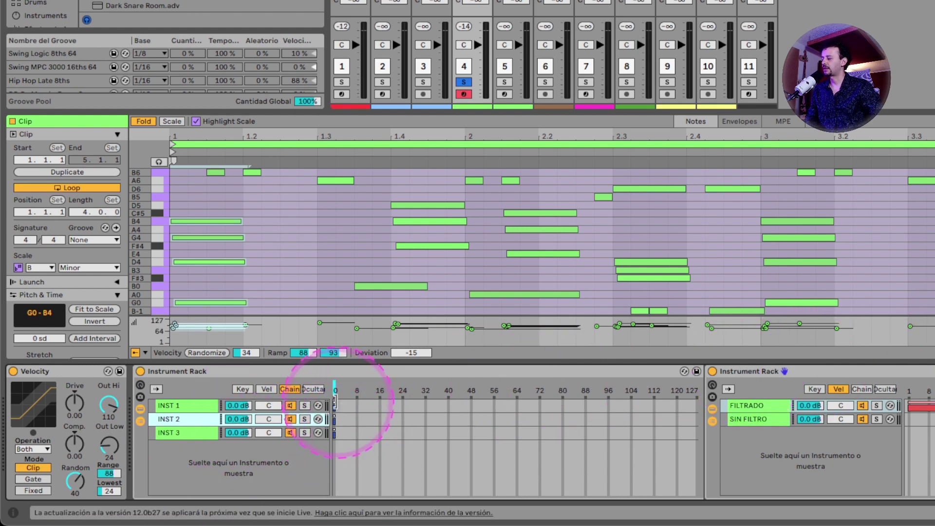
left_click(207, 406)
key("super+a")
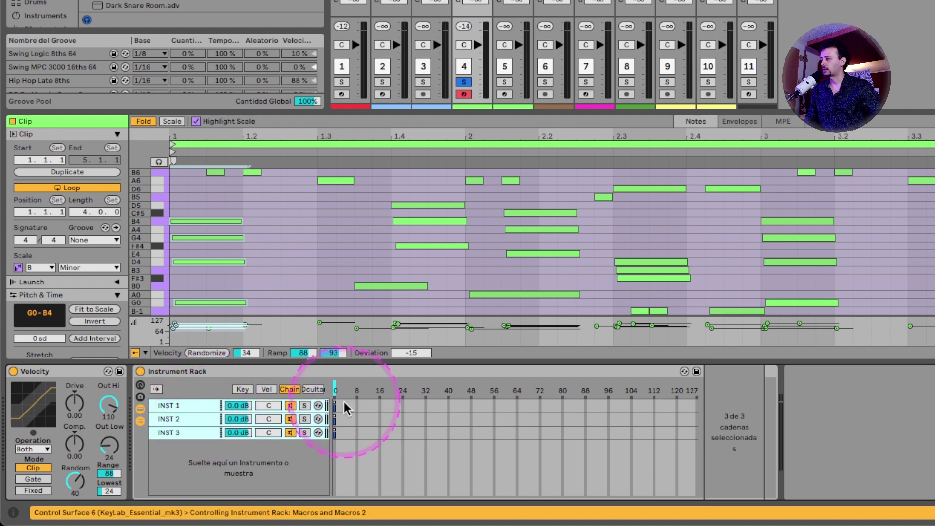
left_click_drag(334, 405, 698, 408)
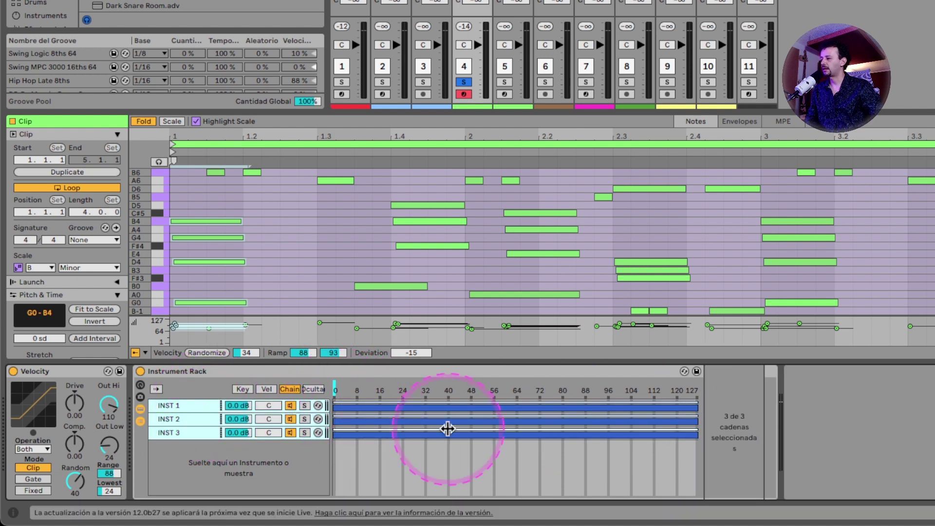
right_click(414, 418)
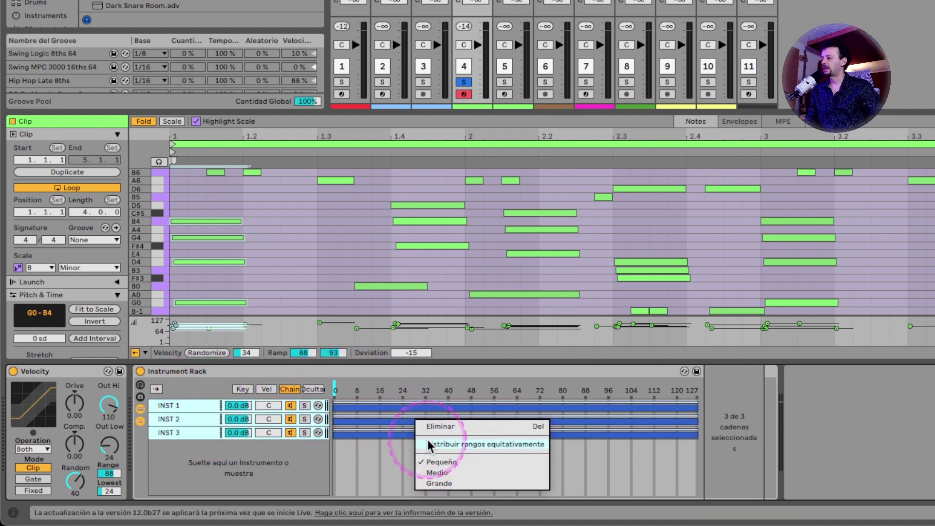
left_click(426, 437)
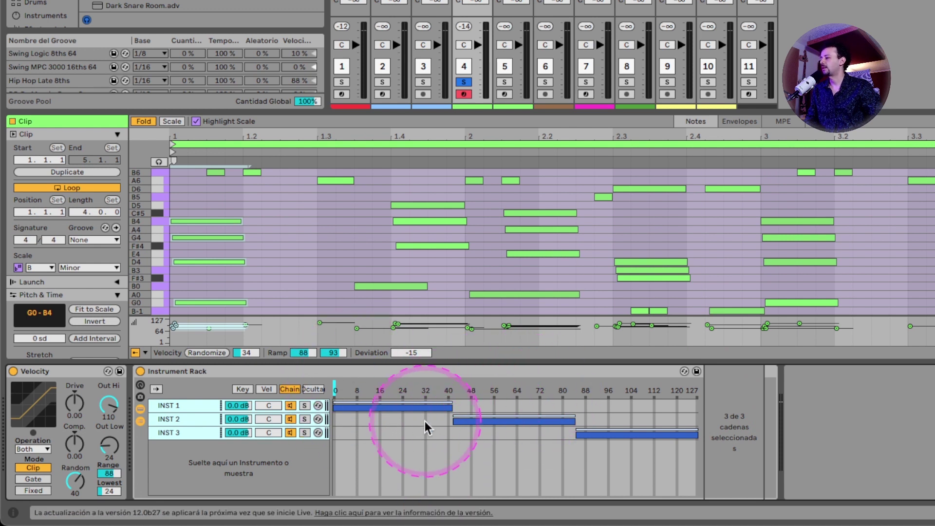
left_click(373, 434)
Switch the Auto Filter in the nested rack's FILTRADO chain to a high-pass filter.
left_click(196, 419)
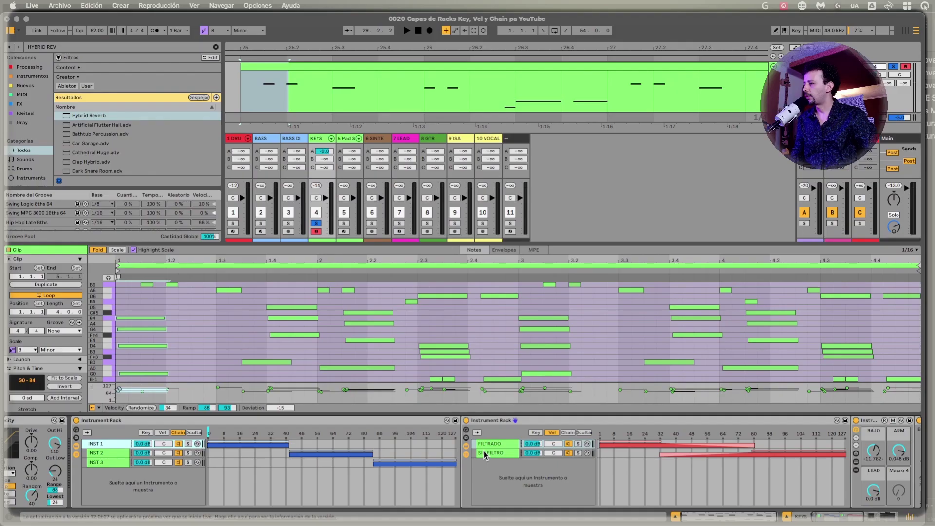
left_click(485, 455)
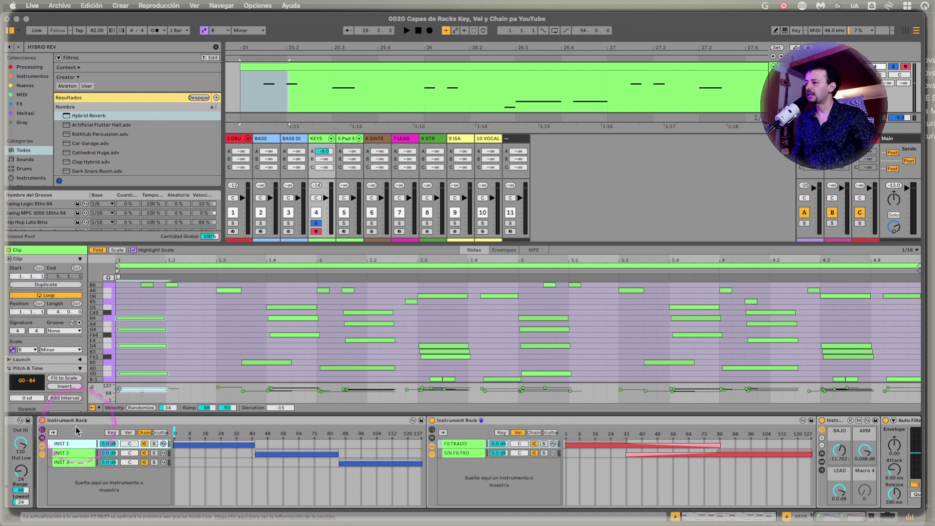
left_click(354, 460)
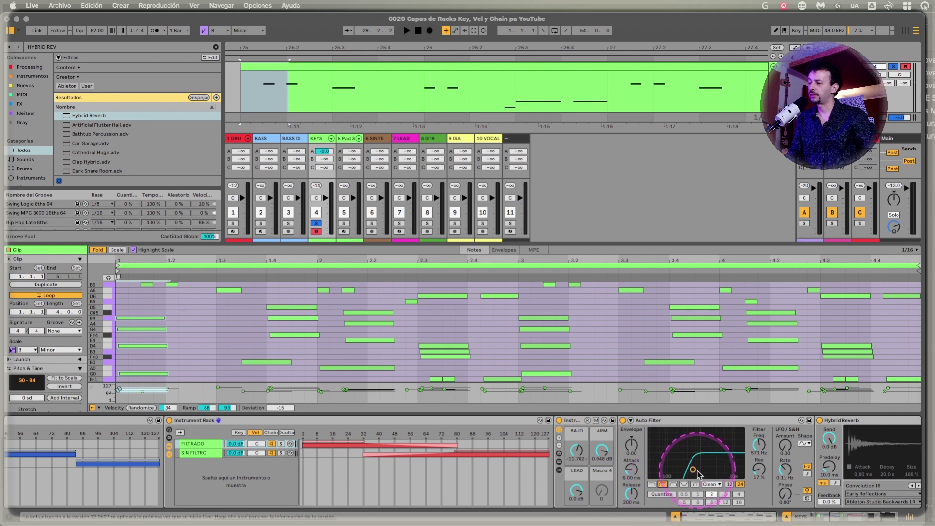
Change the FILTRADO chain's Hybrid Reverb to the Shimmer algorithm, with Feedback at 50% and Dry/Wet at 65%.
scroll(697, 473, "right", 4)
scroll(697, 474, "right", 7)
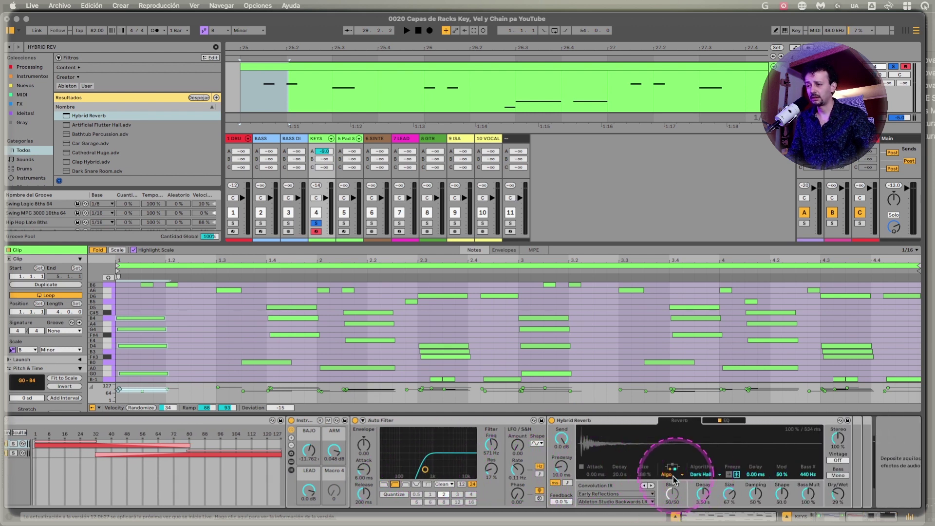
left_click(701, 476)
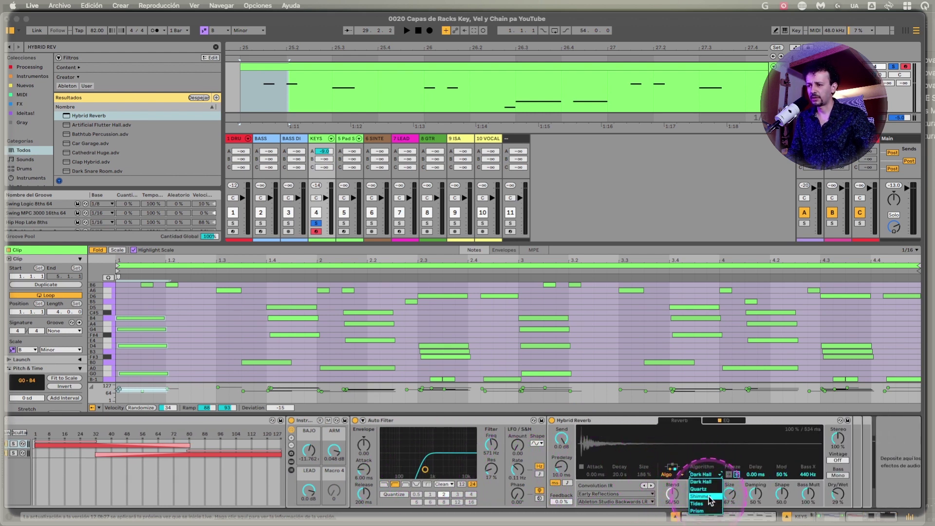
left_click(704, 499)
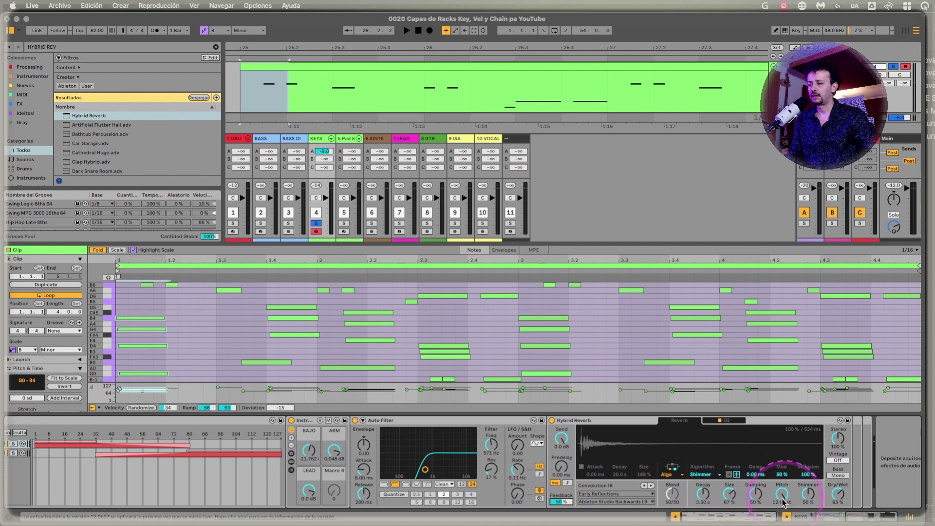
Select the SIN FILTRO chain and set Roar's Stage 1 shaper to Diode Clipper.
scroll(779, 467, "left", 8)
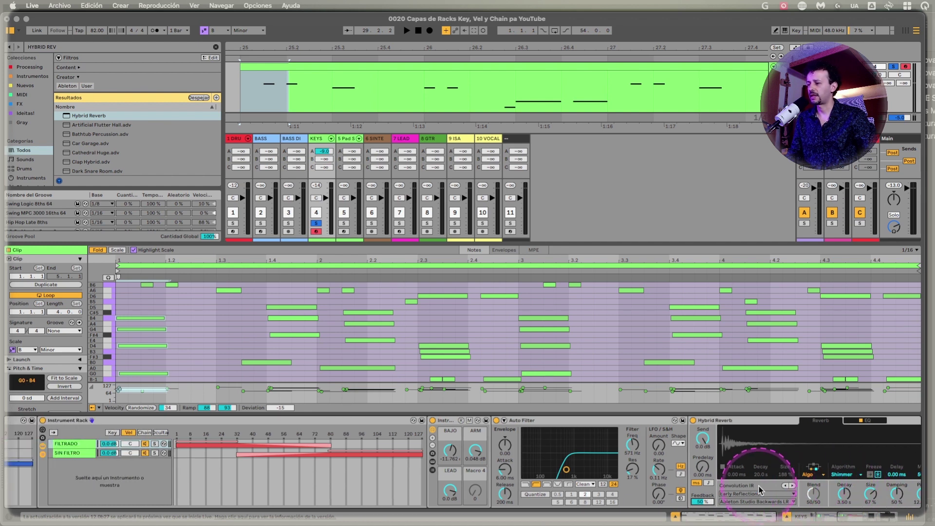
left_click(116, 453)
left_click(619, 472)
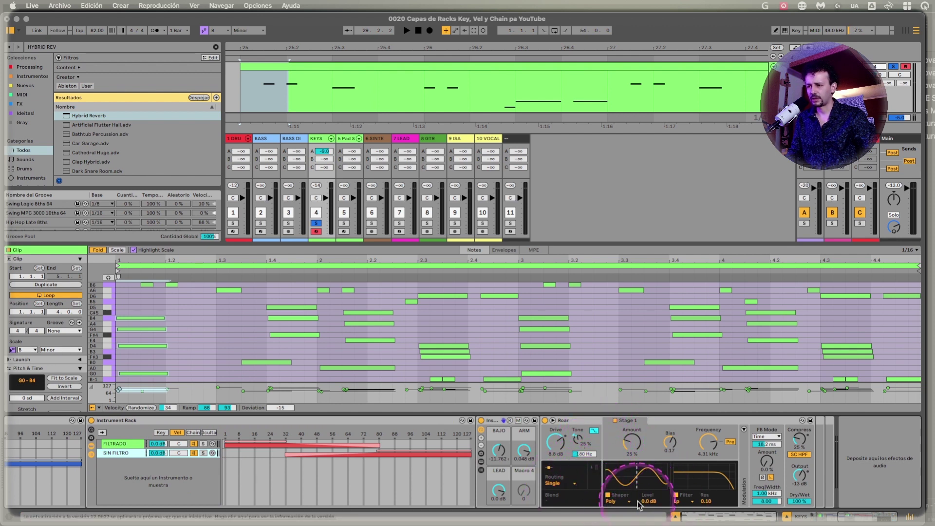
left_click(621, 501)
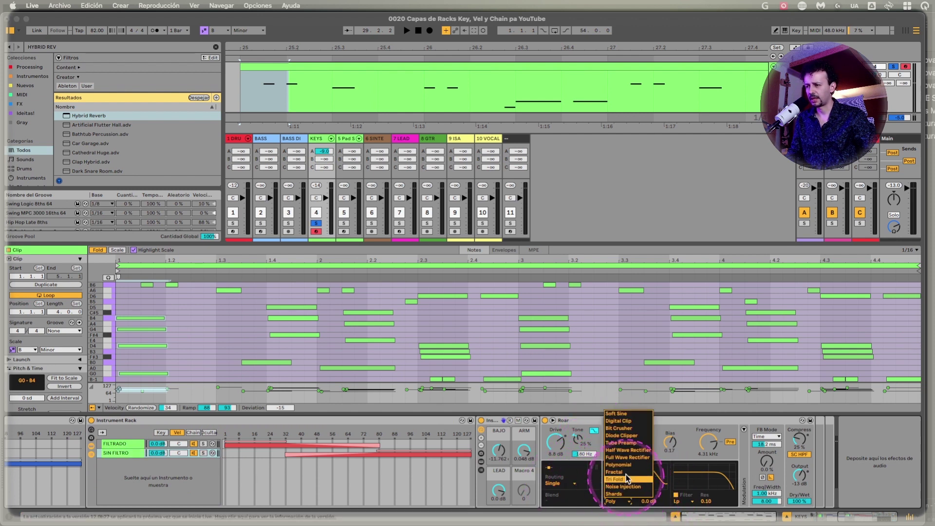
left_click(621, 436)
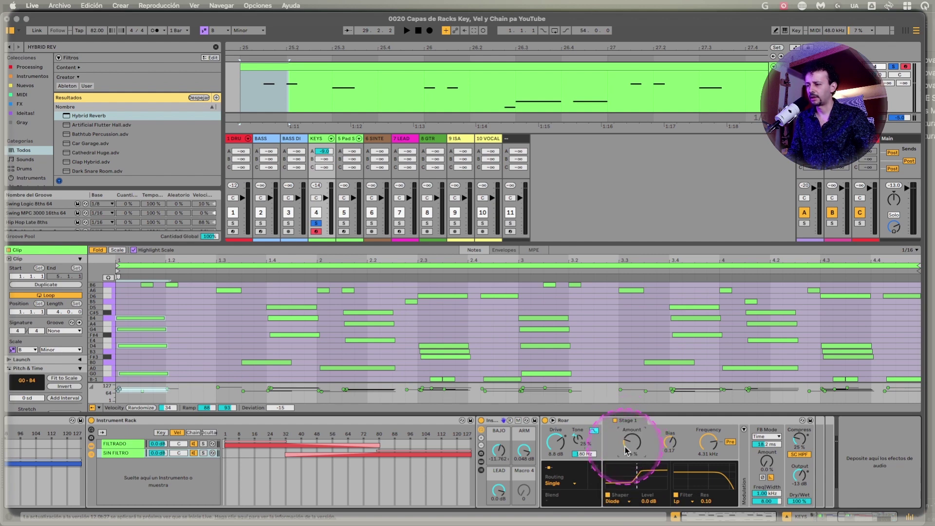
In the INST 3 chain's nested rack, replace the FILTRADO chain's Auto Filter with a Chorus-Ensemble.
scroll(560, 453, "left", 10)
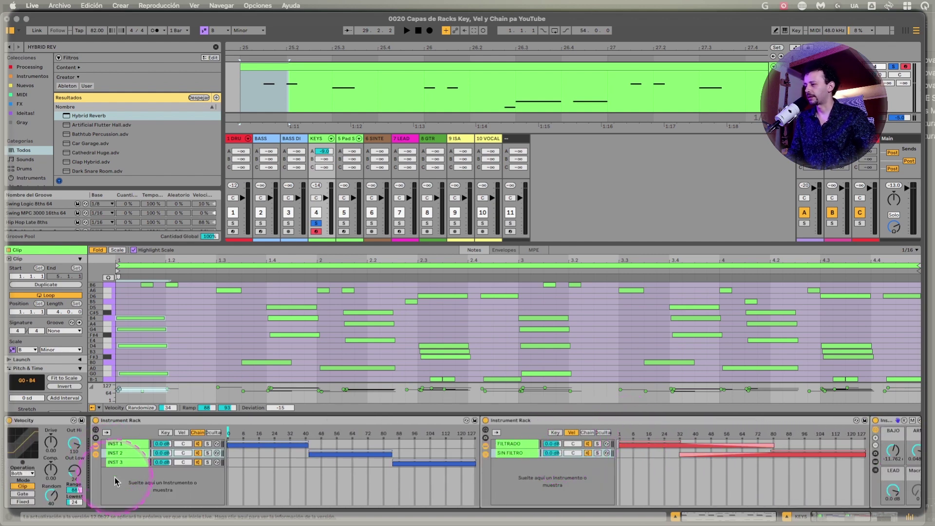
left_click(119, 462)
scroll(487, 470, "right", 3)
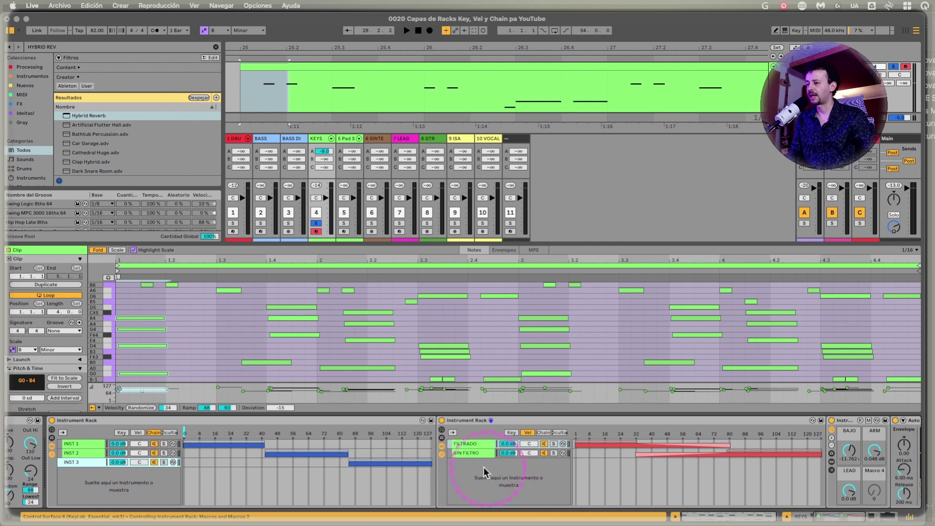
scroll(485, 471, "right", 10)
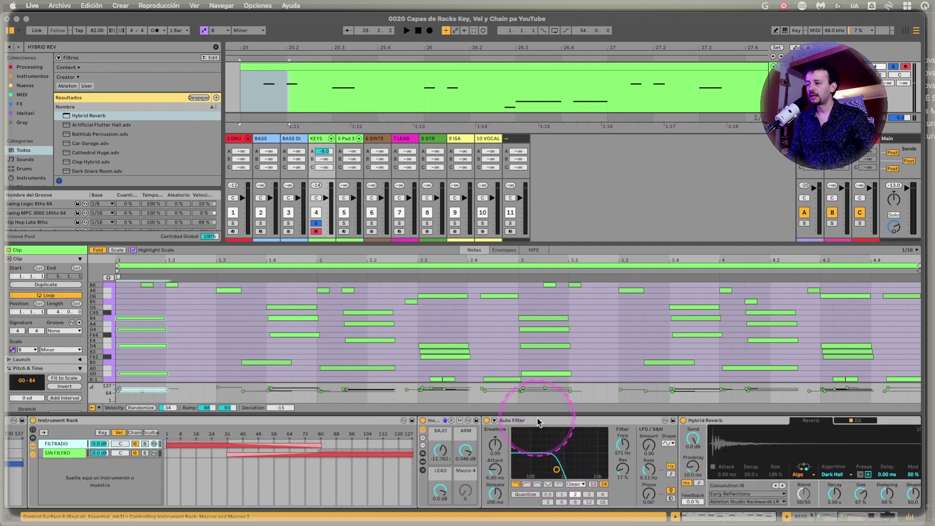
left_click(538, 419)
left_click_drag(556, 469, 555, 473)
left_click(548, 484)
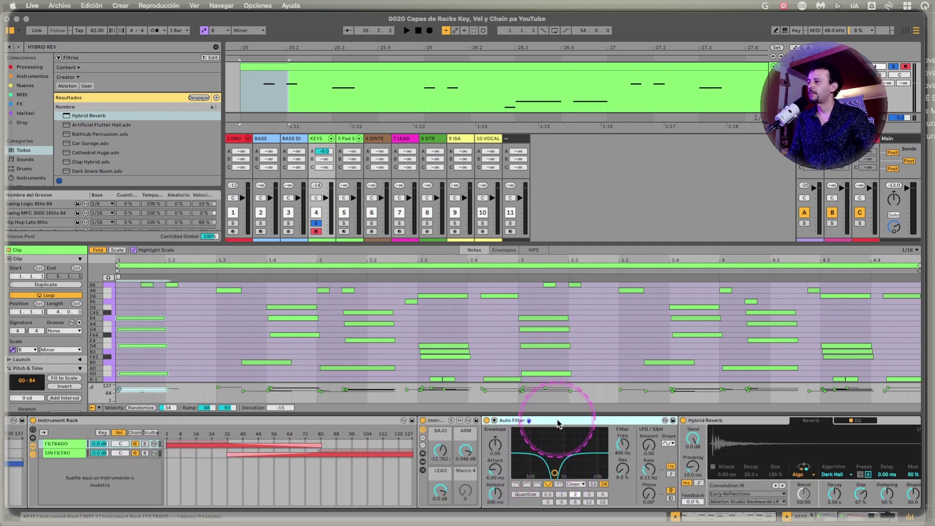
key("Delete")
scroll(29, 136, "down", 5)
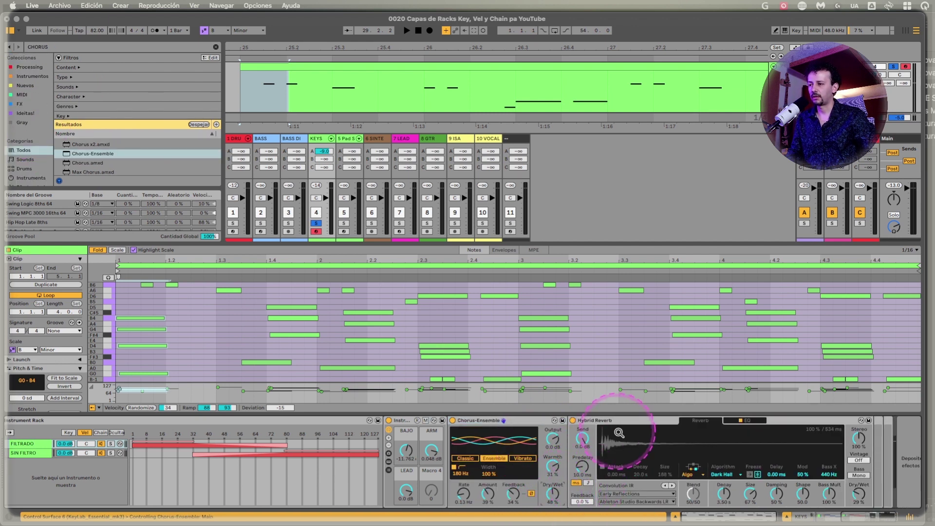
Replace the Hybrid Reverb after the Chorus-Ensemble in INST 3's FILTRADO chain with an Echo.
left_click(638, 422)
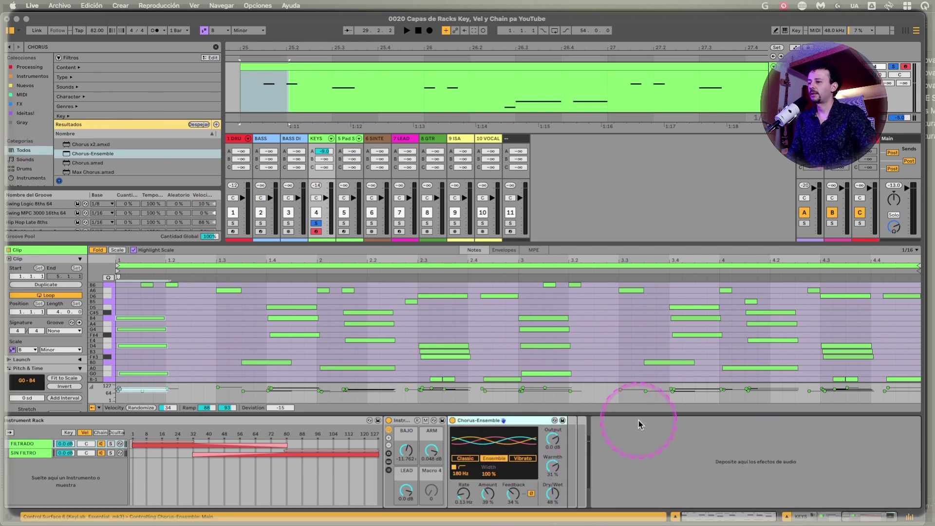
key("Delete")
key("super+f")
type("ECHO")
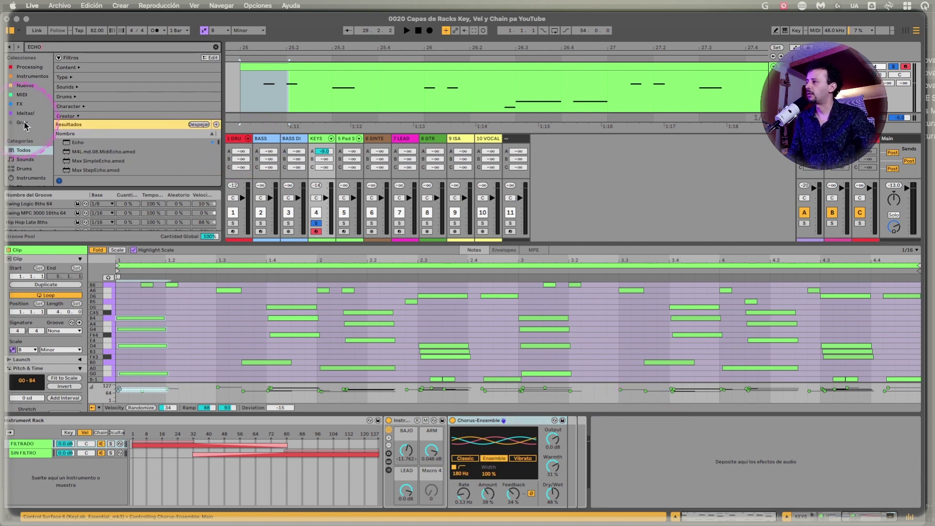
left_click_drag(78, 143, 550, 467)
In INST 3's SIN FILTRO chain, set Roar's shaper to Poly and its routing to Feedback.
scroll(550, 468, "left", 5)
left_click(247, 453)
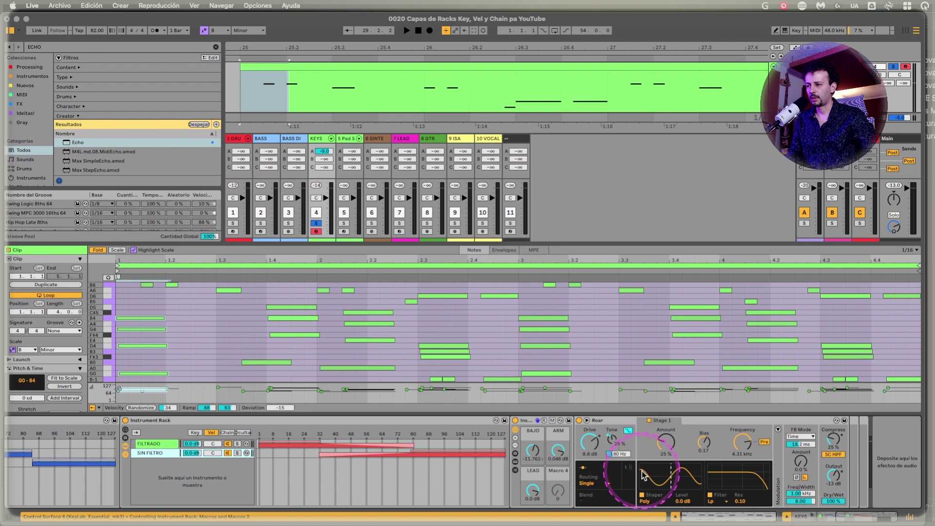
left_click(589, 483)
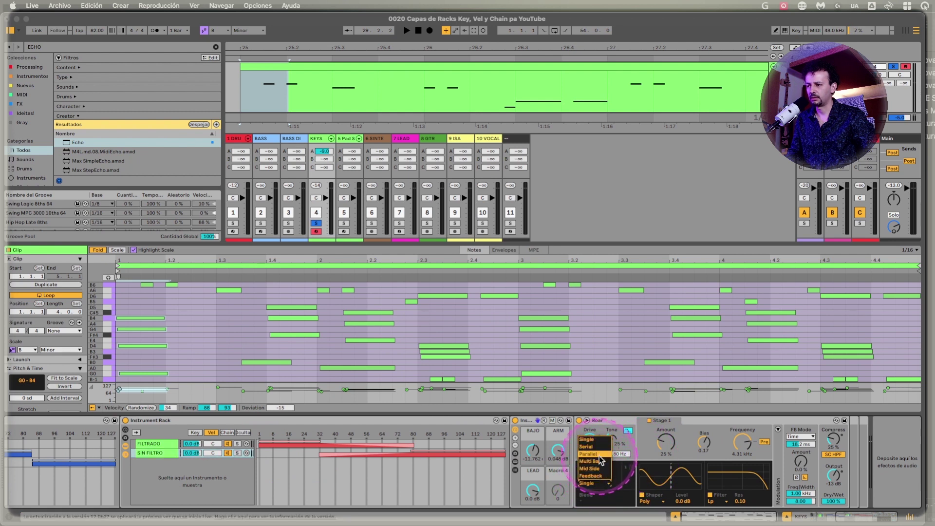
left_click(591, 476)
Play the clip while sweeping the outer rack's chain selector through the INST 1, INST 2 and INST 3 zones.
scroll(240, 428, "left", 10)
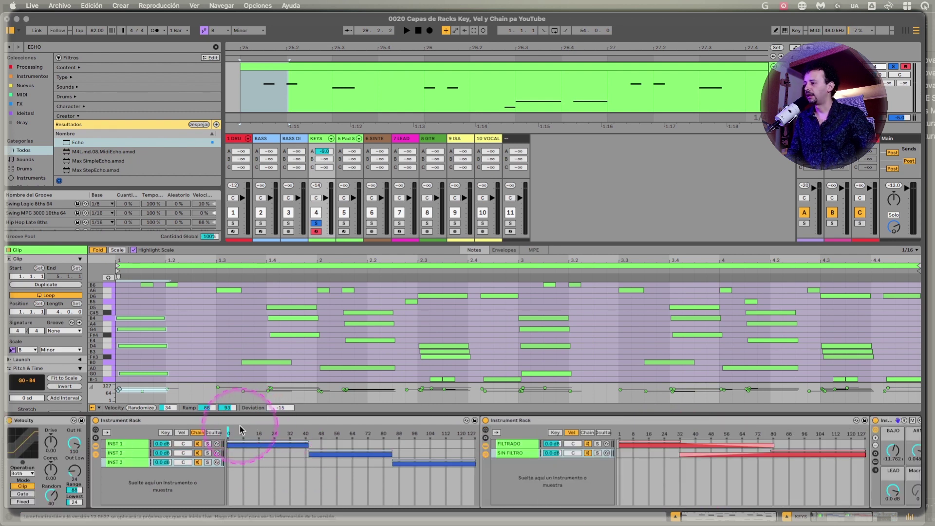
mouse_move(243, 430)
left_mouse_down()
mouse_move(436, 433)
mouse_move(312, 435)
mouse_move(331, 436)
left_mouse_up()
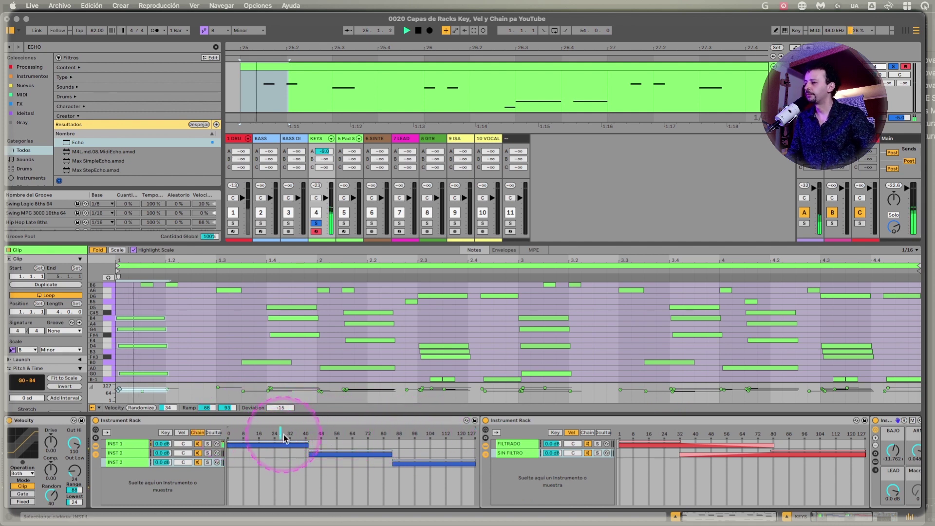
key("space")
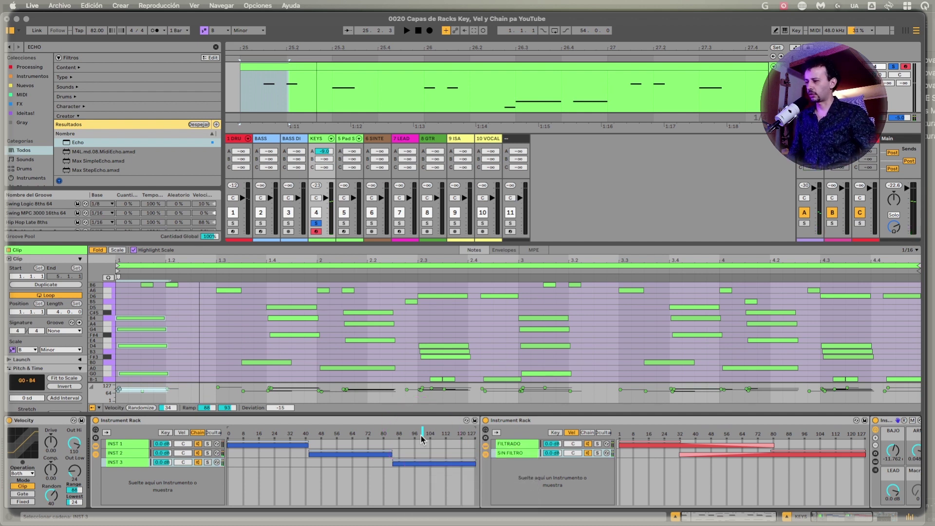
Overlap the three INST chain zones with crossfades, and play the clip with the chain selector between INST 1 and INST 2.
mouse_move(393, 462)
left_mouse_down()
mouse_move(368, 459)
mouse_move(389, 456)
left_mouse_up()
left_click_drag(391, 451, 369, 451)
mouse_move(425, 415)
left_mouse_down()
mouse_move(471, 414)
mouse_move(464, 402)
mouse_move(426, 400)
left_mouse_up()
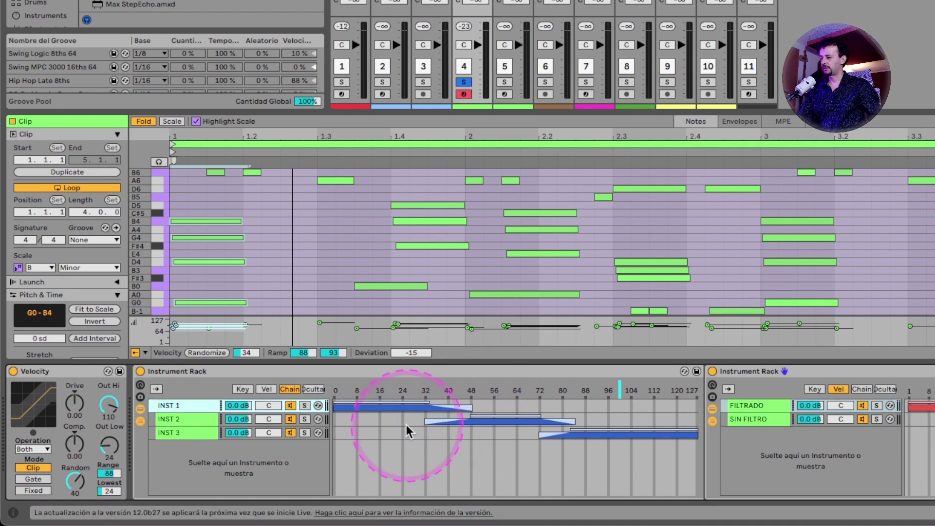
left_click(451, 390)
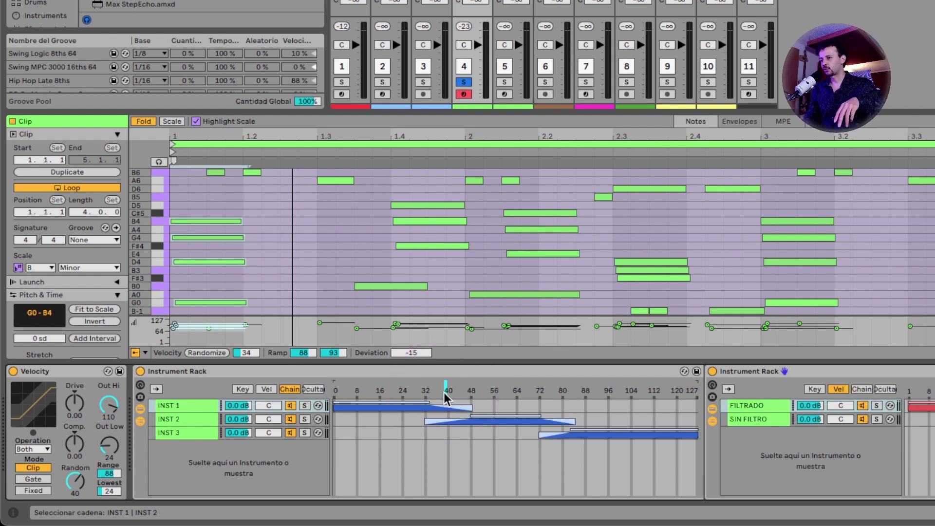
key("space")
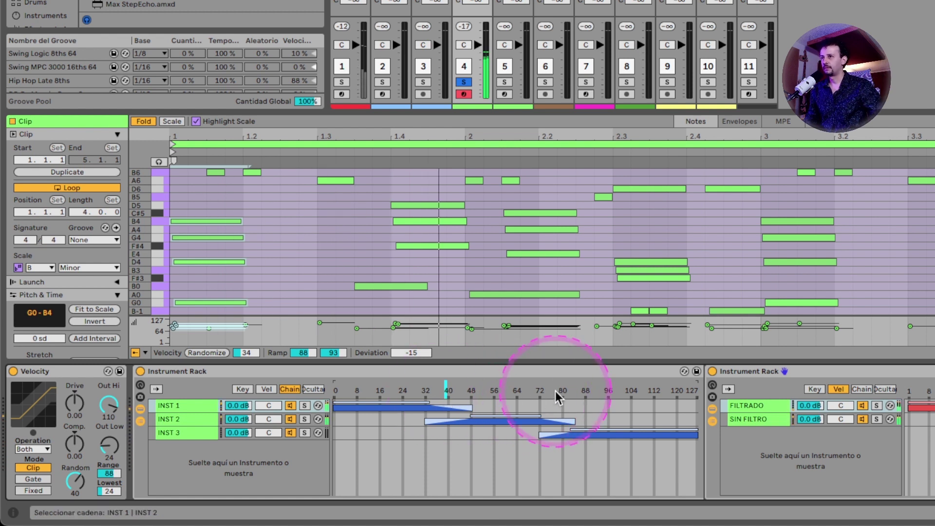
Open the audio settings and look at the available buffer sizes.
key("ctrl+comma")
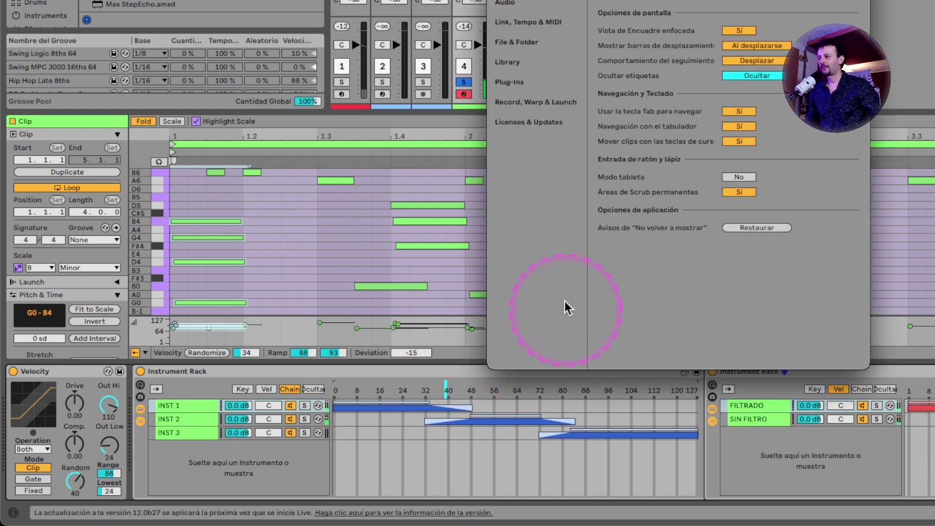
left_click(528, 7)
left_click(751, 108)
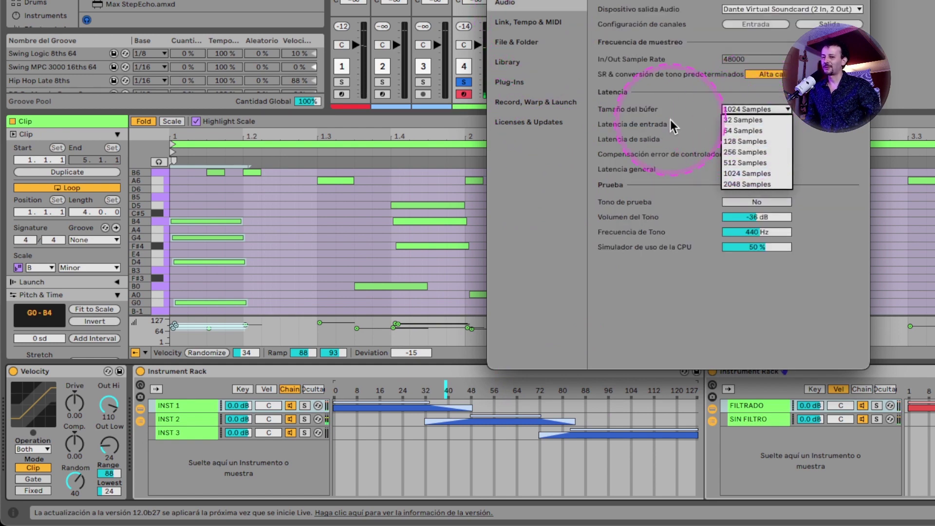
key("Escape")
key("Escape")
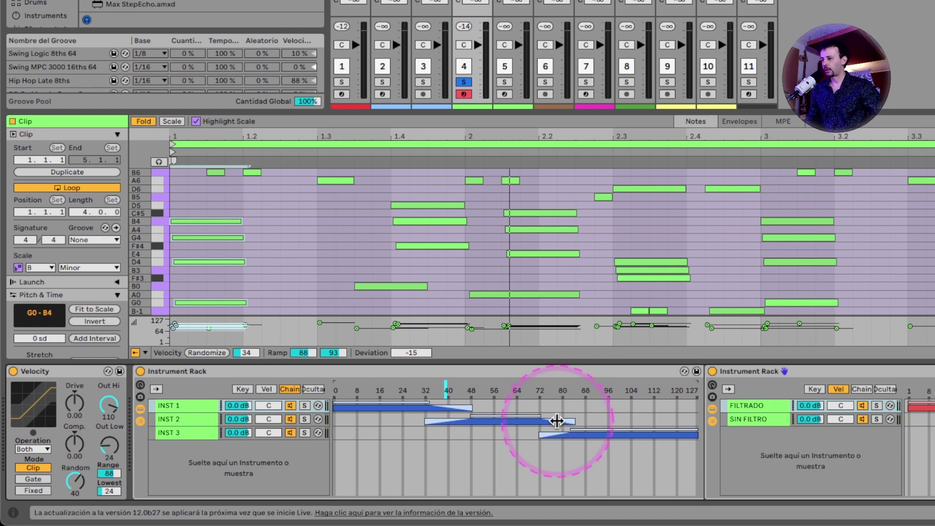
Map the outer rack's chain selector to Macro 1.
right_click(434, 388)
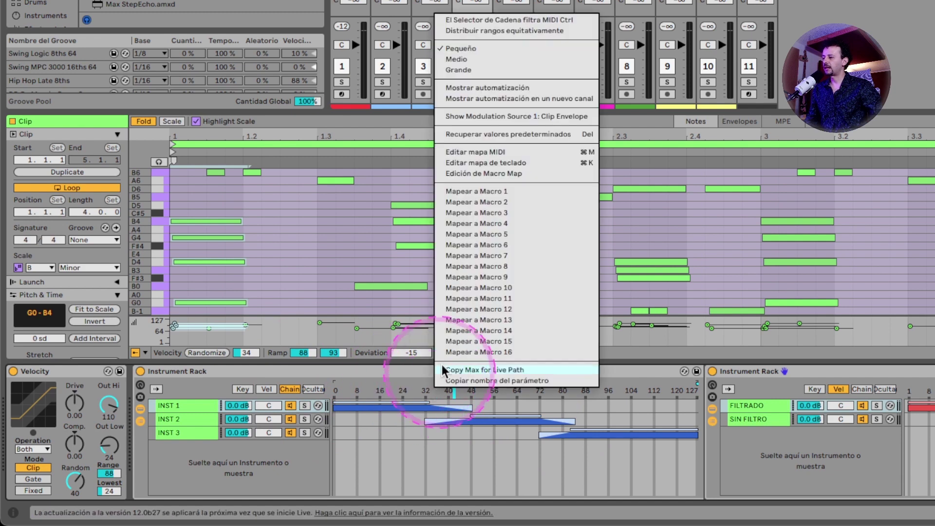
left_click(465, 192)
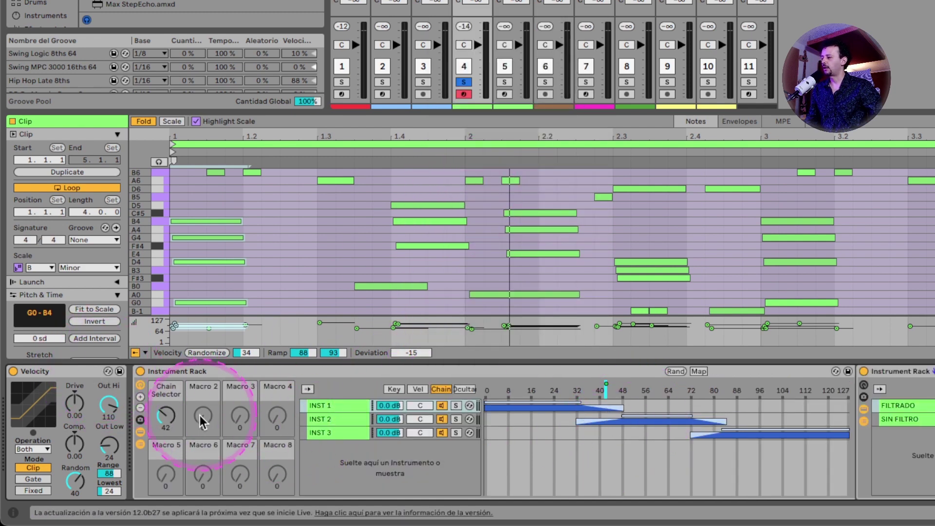
Reduce the outer rack to the single Chain Selector macro and color that macro white.
left_click(141, 407)
left_click(144, 407)
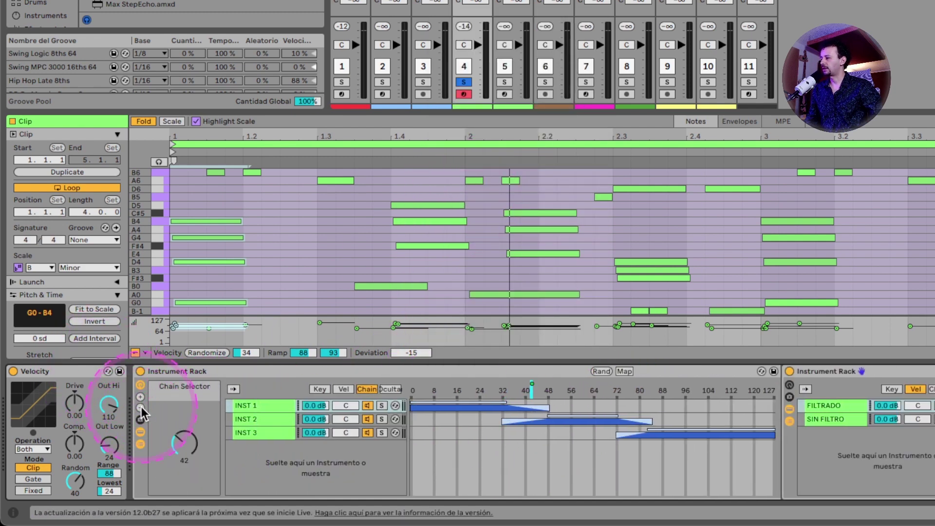
right_click(191, 391)
left_click(351, 338)
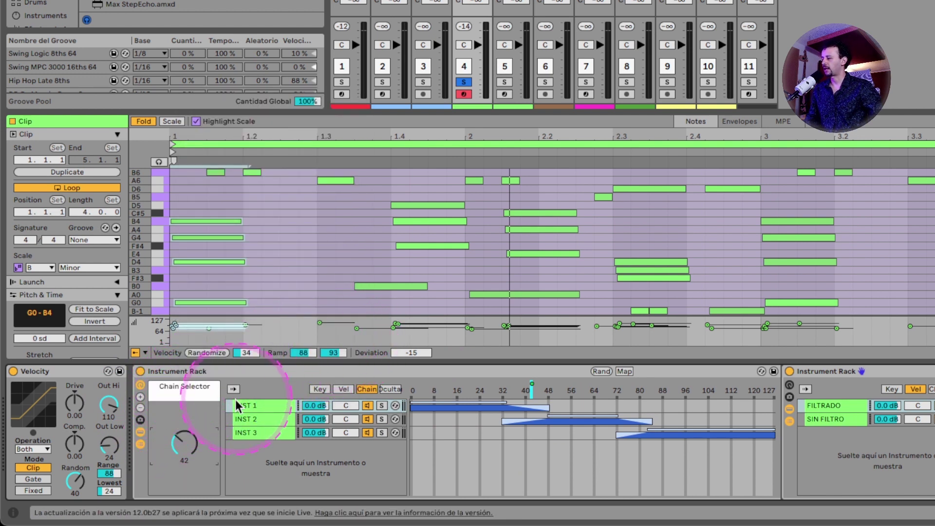
Insert an Expression Control device between the Velocity device and the outer Instrument Rack.
left_click(216, 369)
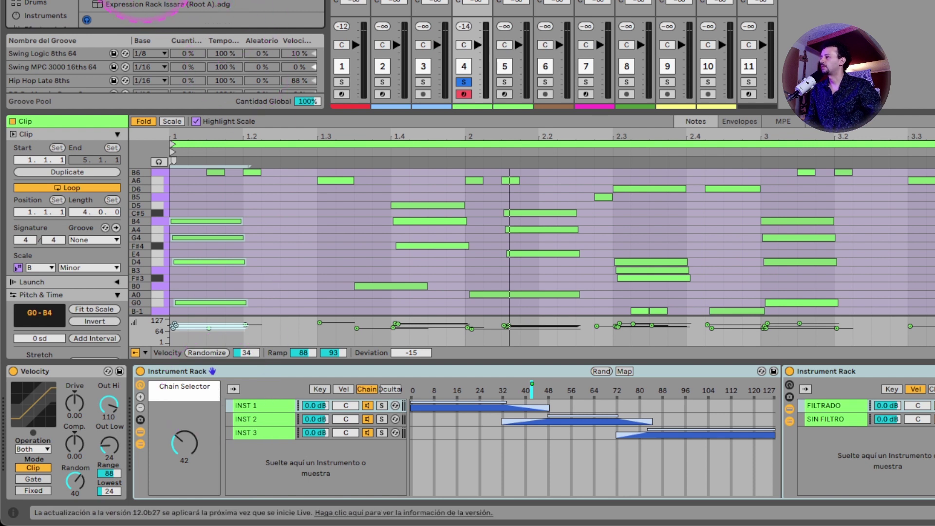
left_click_drag(107, 359, 113, 445)
mouse_move(156, 423)
left_mouse_down()
mouse_move(175, 402)
mouse_move(189, 402)
left_mouse_up()
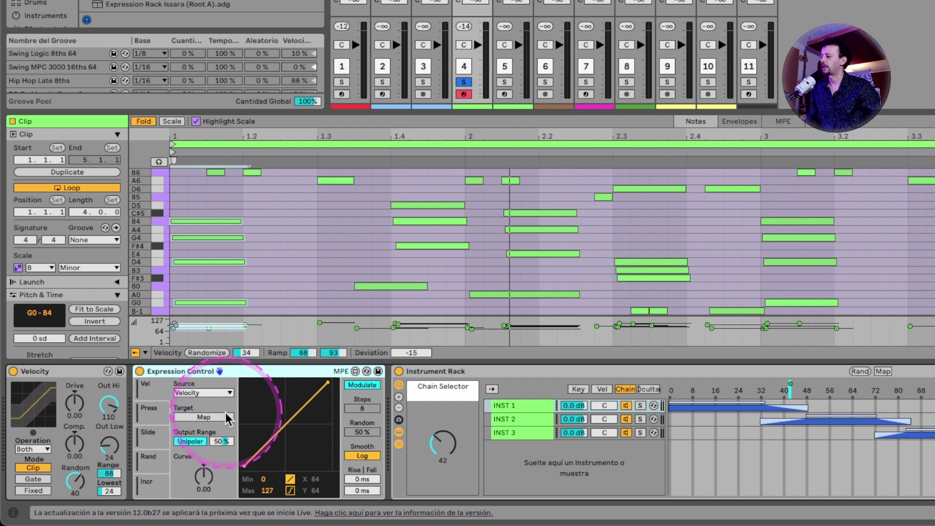
Set Expression Control's first source to Keytrack, map it to the Chain Selector macro, and set that macro to 64.
left_click(193, 393)
left_click(197, 449)
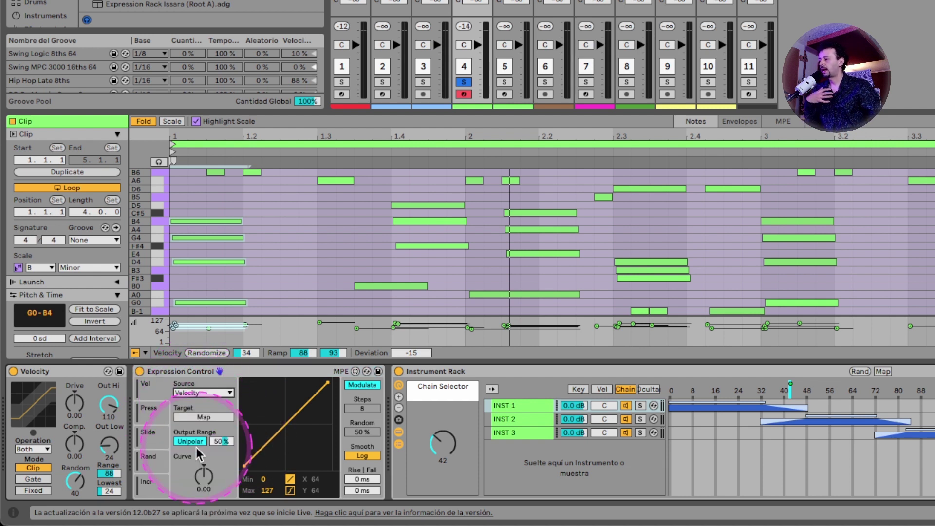
left_click(442, 444)
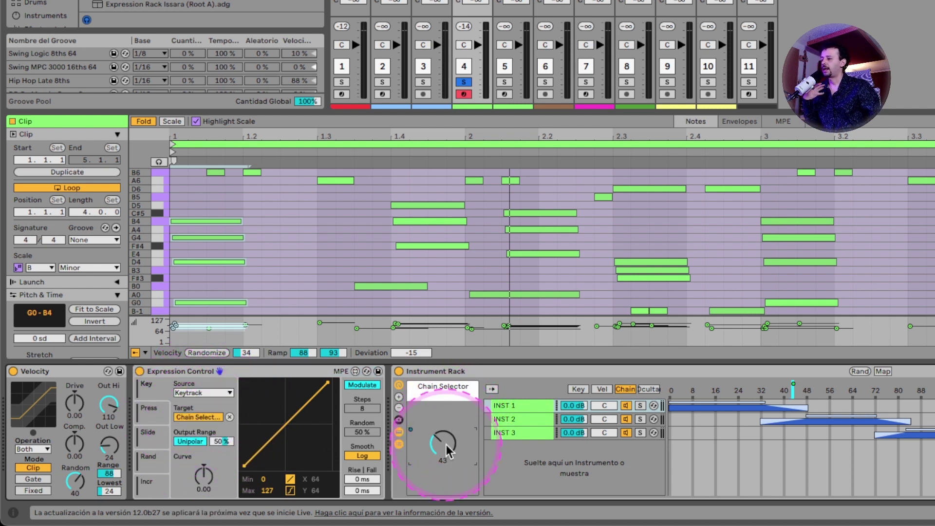
left_click_drag(445, 453, 445, 445)
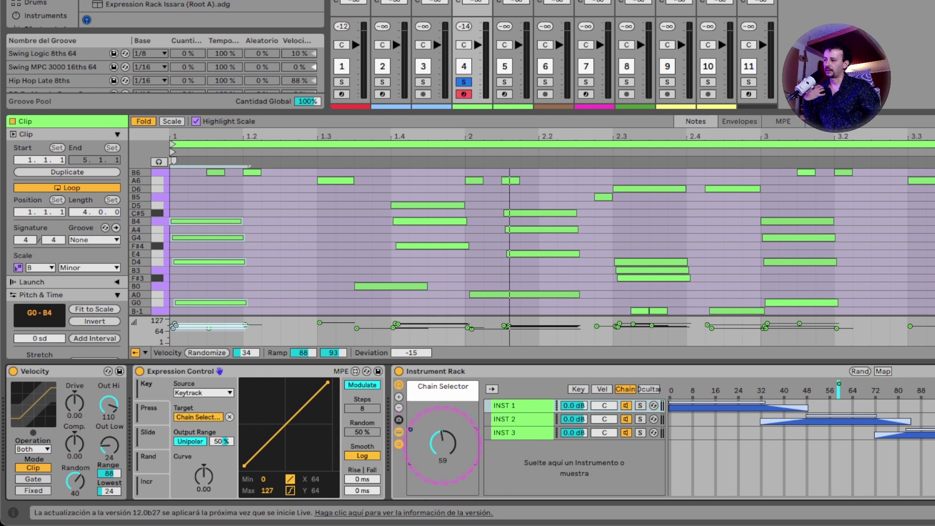
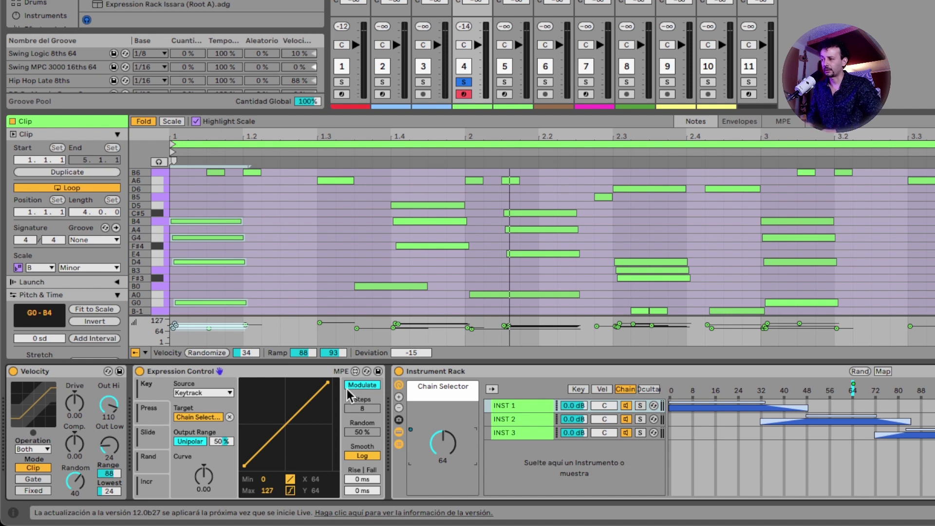
Play the clip and lower the Keytrack modulation's maximum to 94 in Expression Control.
key("space")
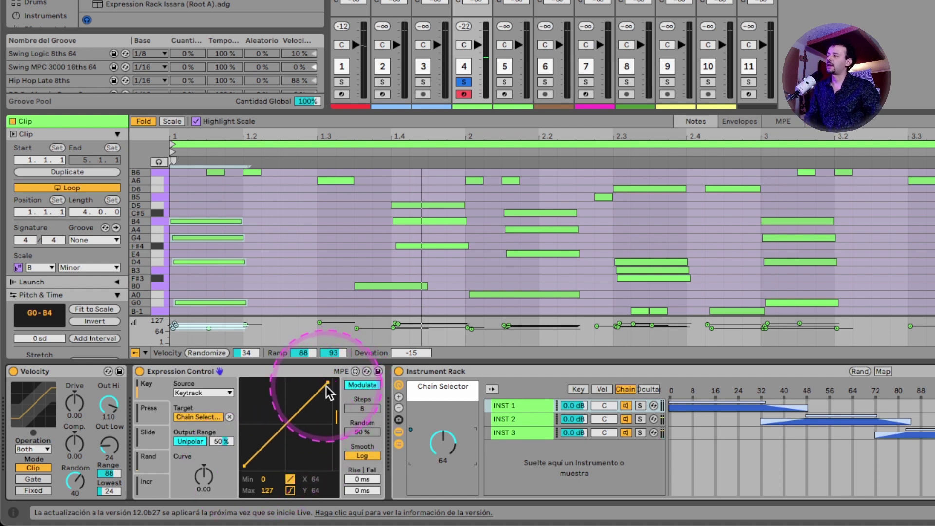
left_click_drag(326, 384, 332, 417)
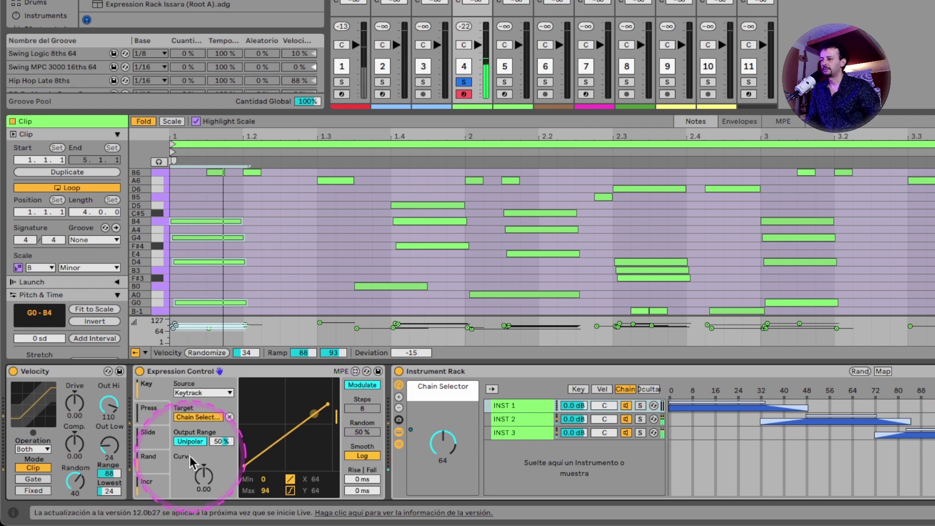
Set Expression Control's second source to Velocity and invert its curve with Min 127 and Max 0.
left_click(153, 418)
left_click(210, 394)
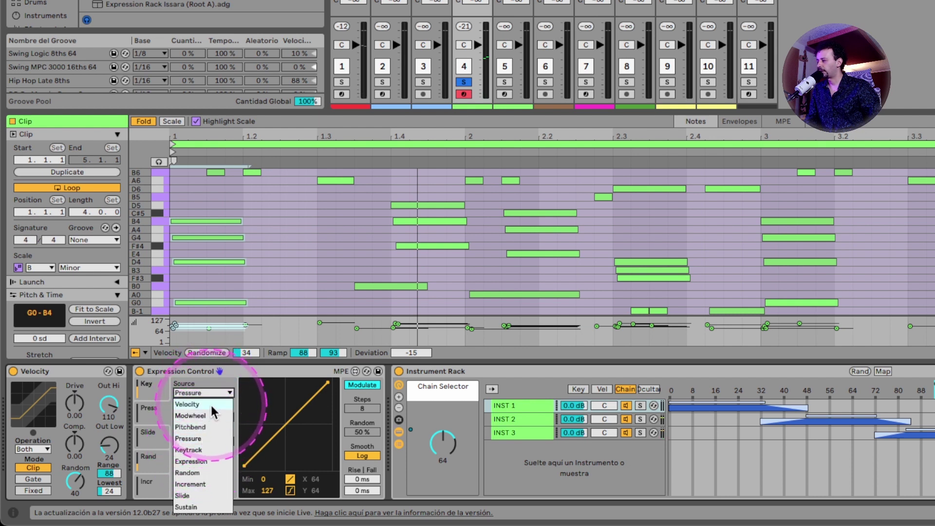
left_click(211, 406)
left_click_drag(245, 467, 239, 311)
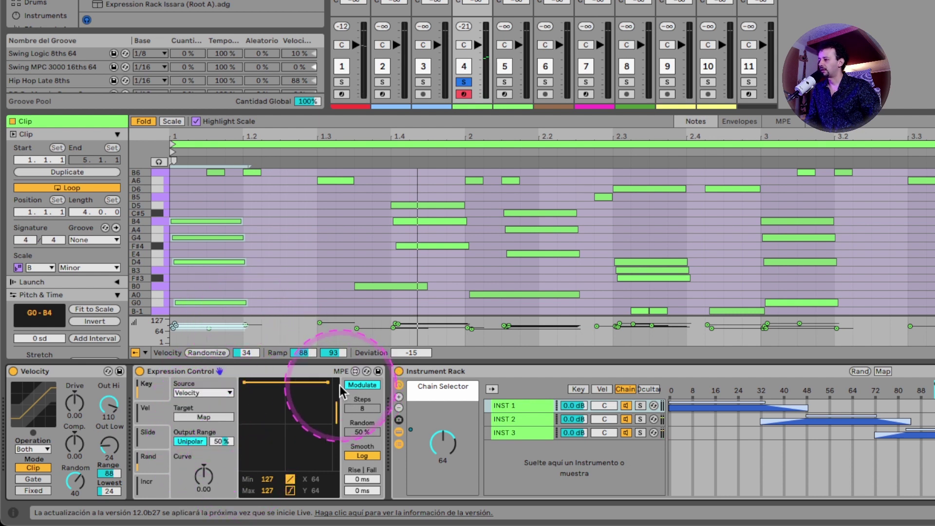
left_click_drag(326, 382, 329, 484)
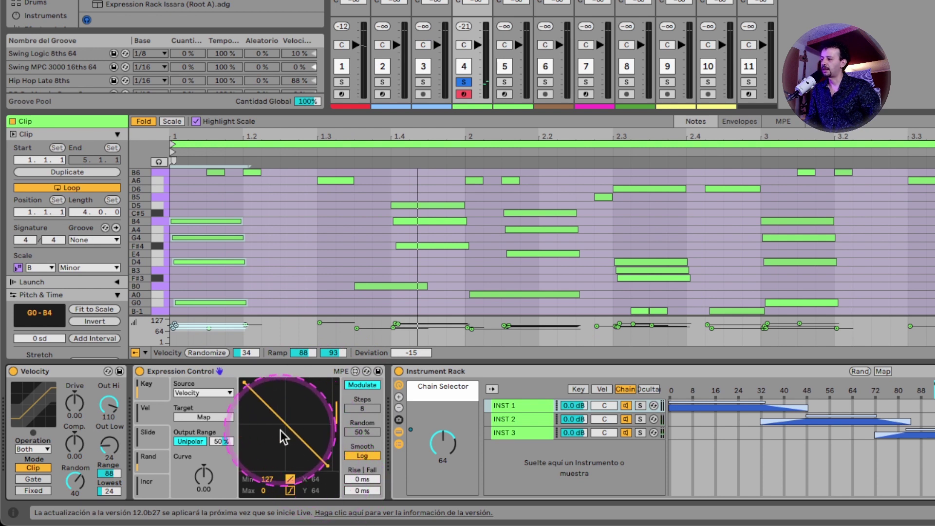
Try to map the Velocity modulation to the Chain Selector macro as well.
left_click(203, 417)
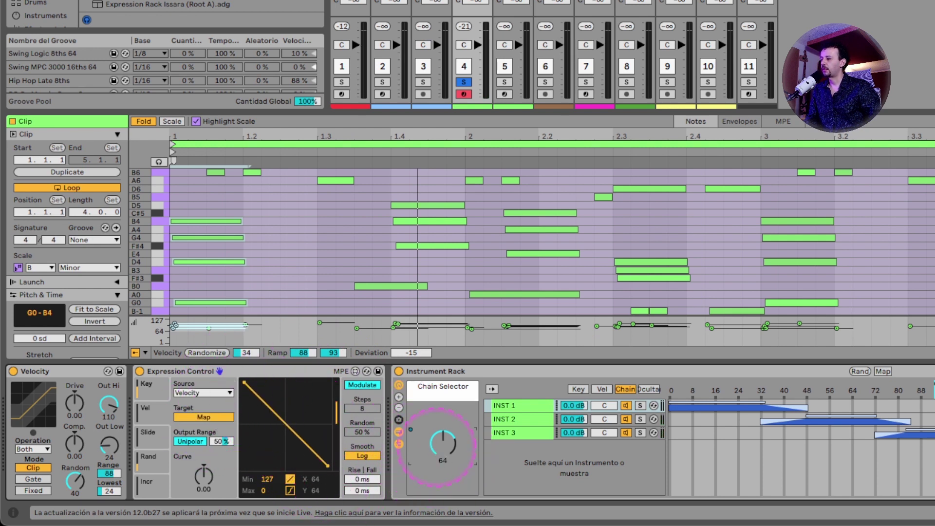
left_click(443, 443)
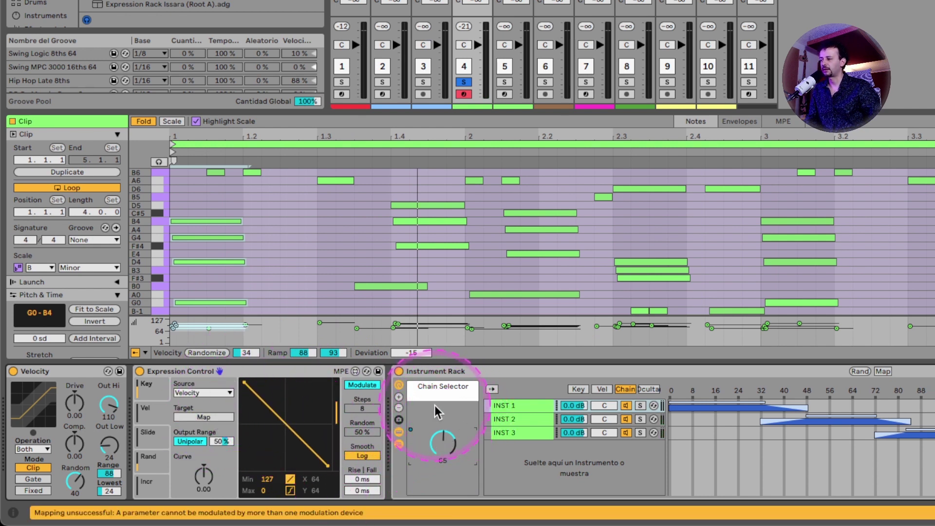
Play the clip, set Expression Control's third source to Random and try to map it to the Chain Selector macro.
key("space")
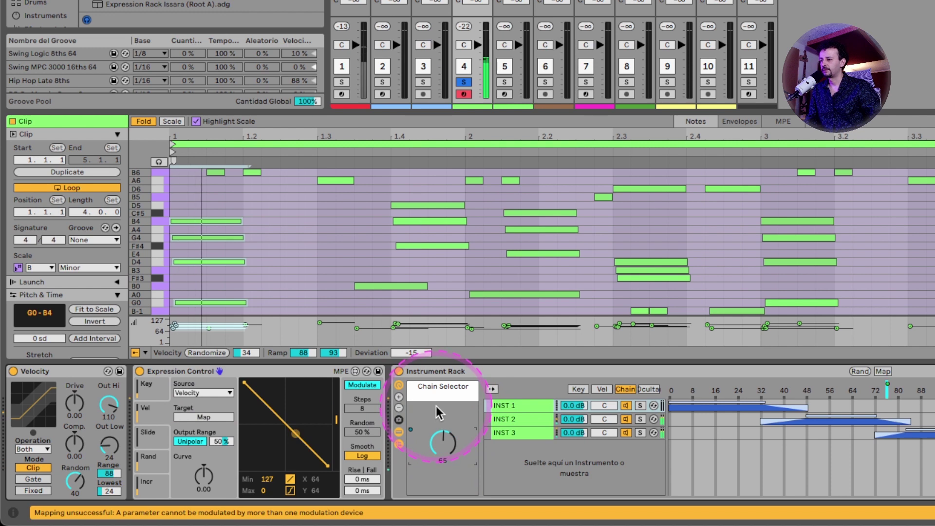
left_click(154, 435)
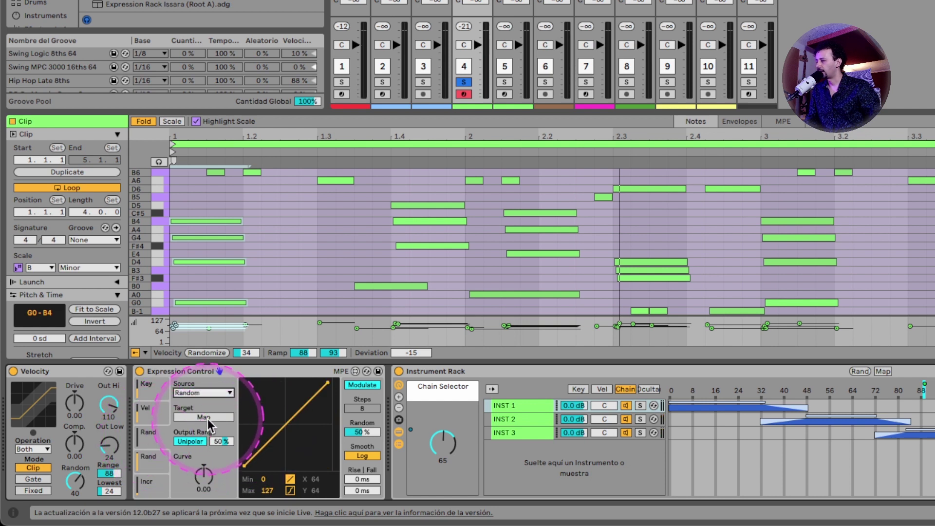
left_click(206, 417)
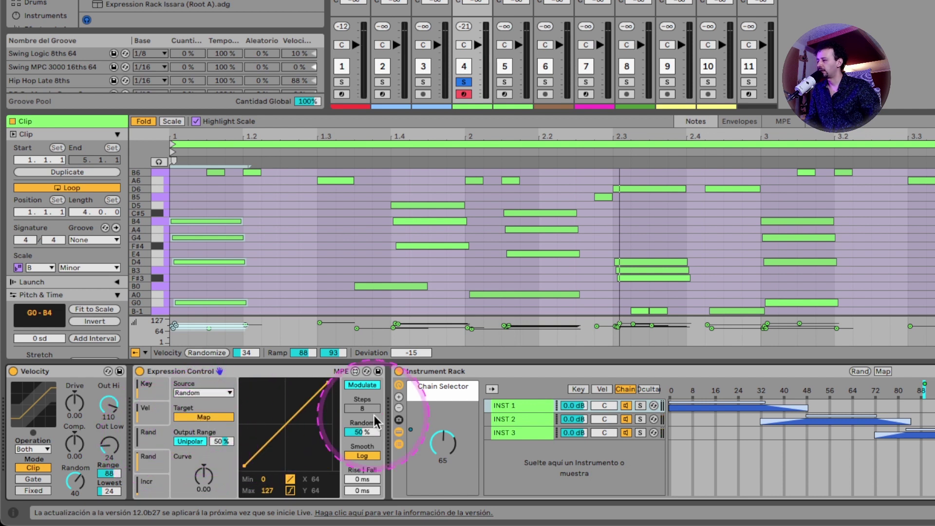
left_click(437, 442)
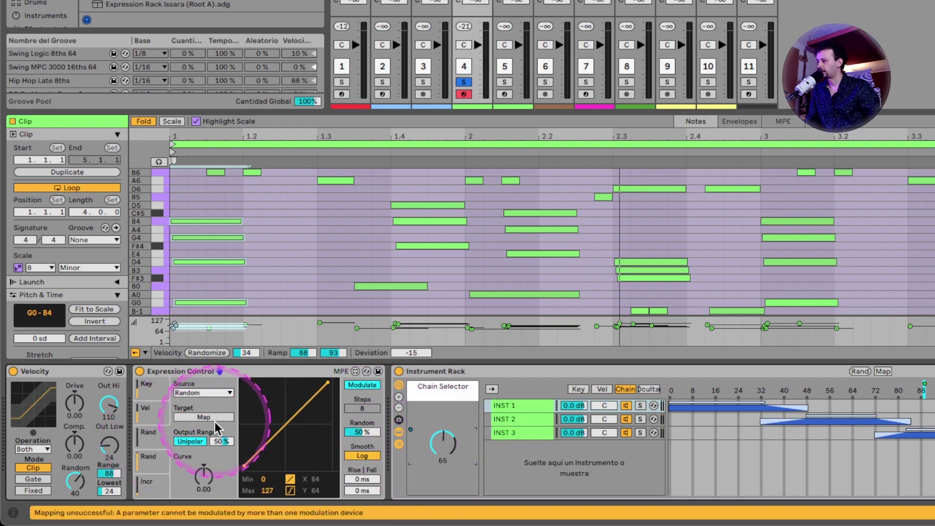
Shape the Random modulation with Bipolar output, curve 0.42, Min 50, Max 88 and a Random amount of 63%.
left_click_drag(203, 476, 204, 495)
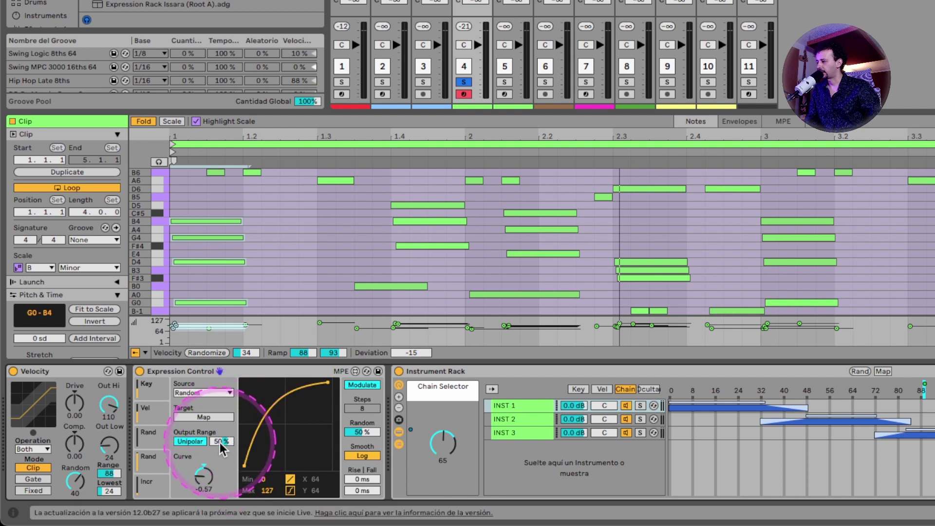
left_click(157, 409)
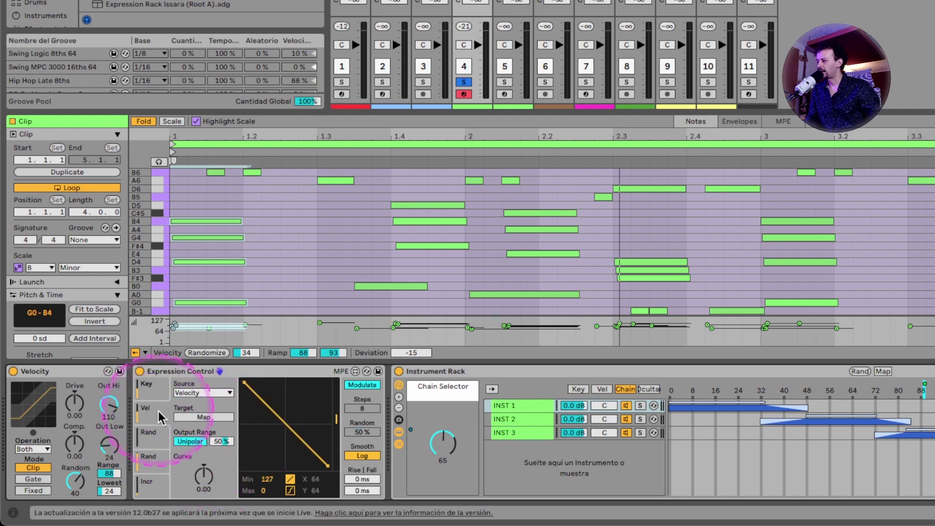
left_click(148, 433)
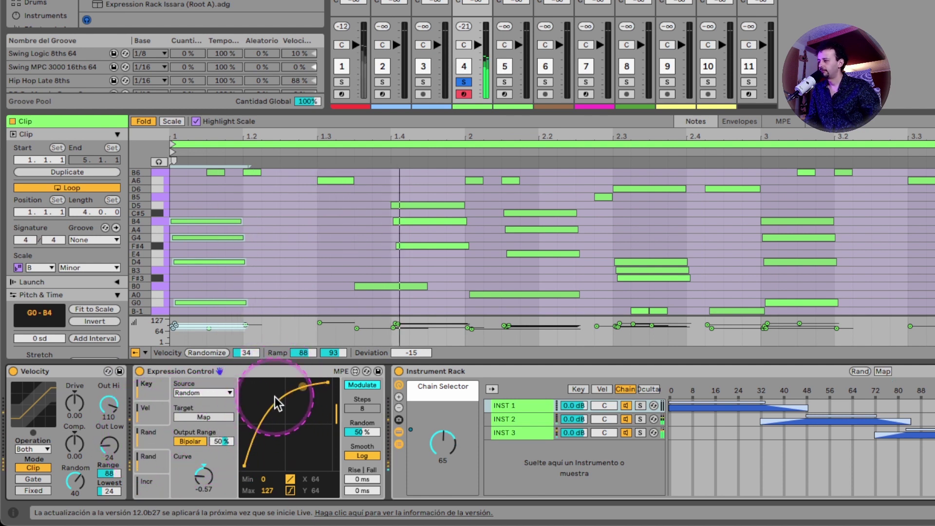
left_click_drag(274, 396, 288, 431)
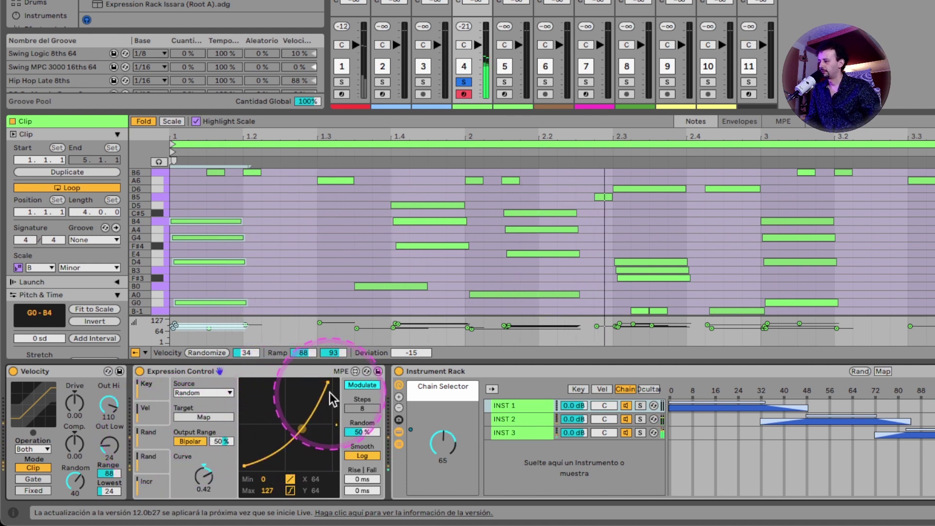
left_click_drag(326, 382, 328, 408)
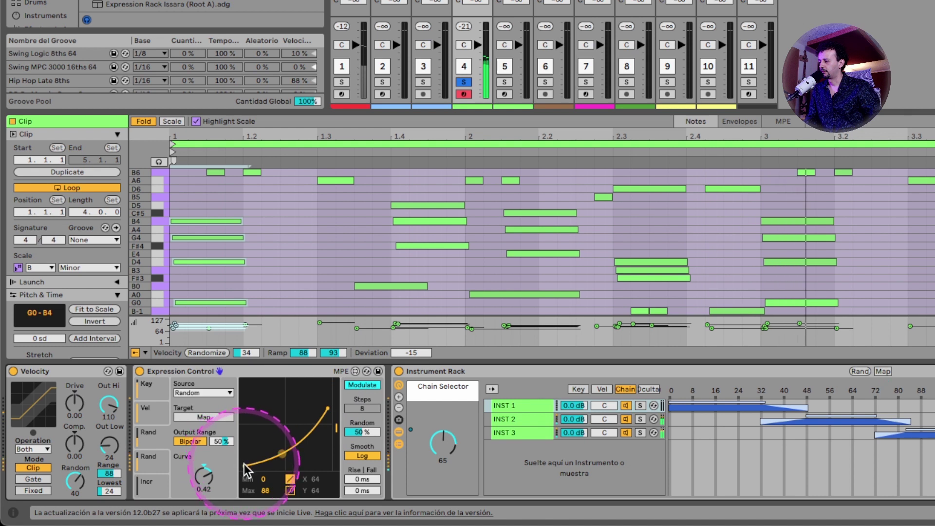
left_click_drag(243, 463, 244, 429)
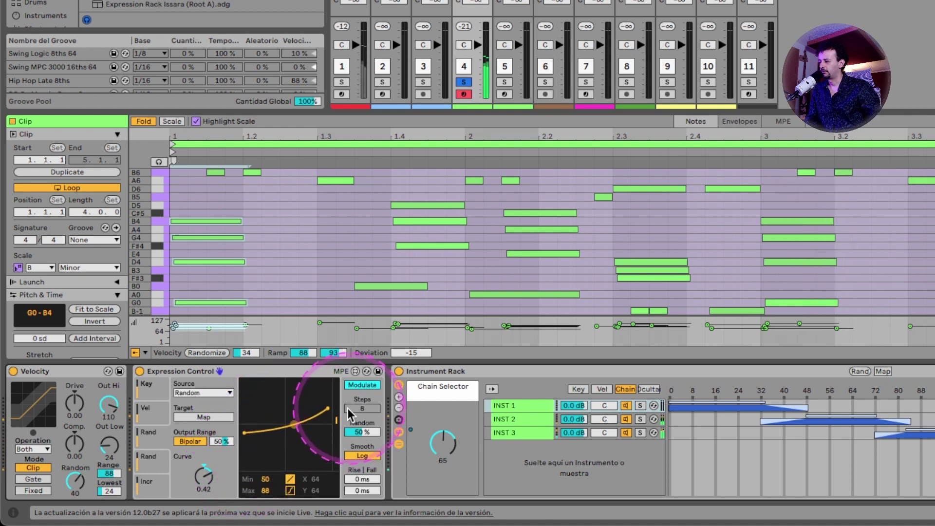
left_click_drag(362, 432, 362, 427)
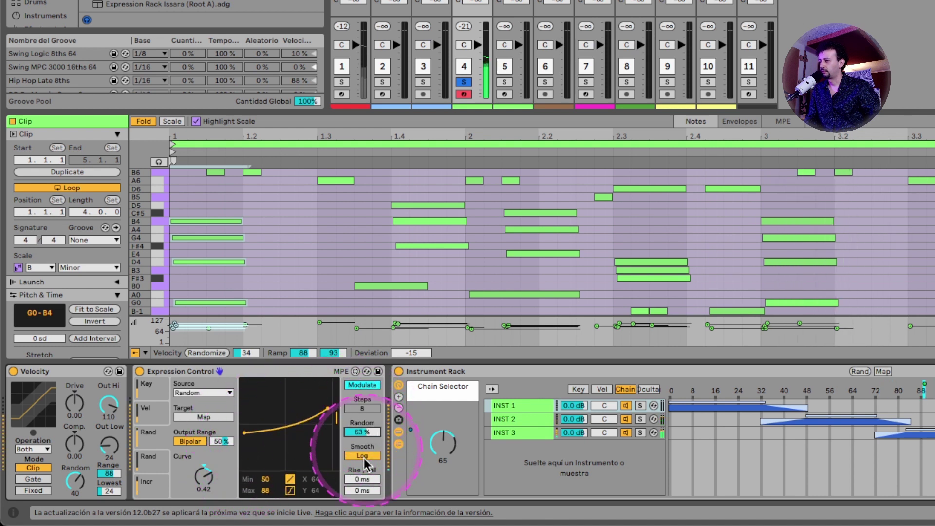
mouse_move(366, 479)
left_mouse_down()
mouse_move(366, 462)
mouse_move(367, 475)
left_mouse_up()
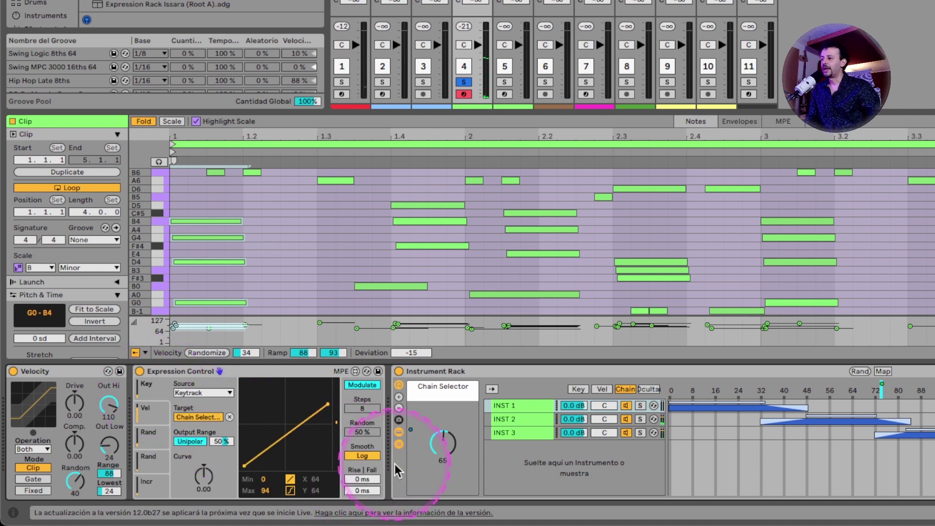
Turn off solo on the KEYS track.
scroll(426, 447, "right", 5)
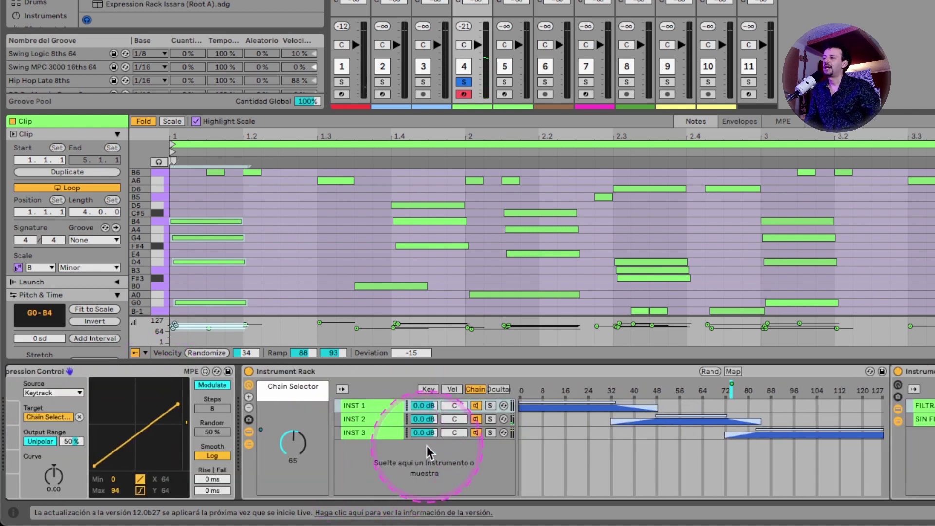
scroll(427, 446, "left", 5)
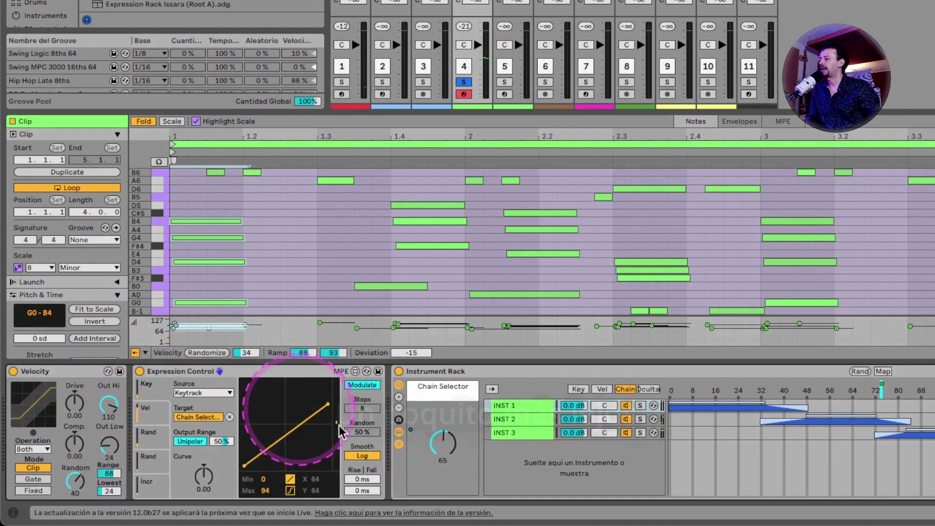
left_click(464, 82)
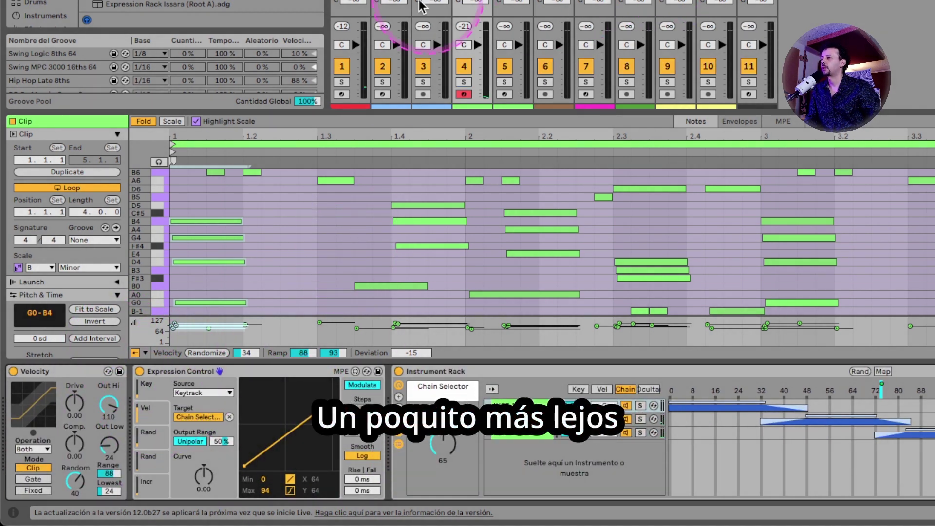
Insert a new MIDI track before KEYS, search the browser for Simpler and load it on that track.
left_click(394, 3)
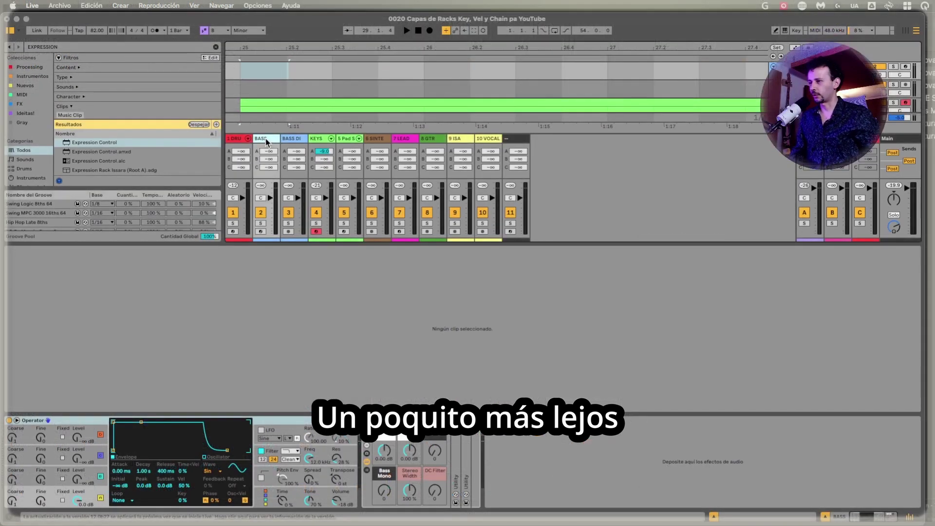
left_click(265, 139)
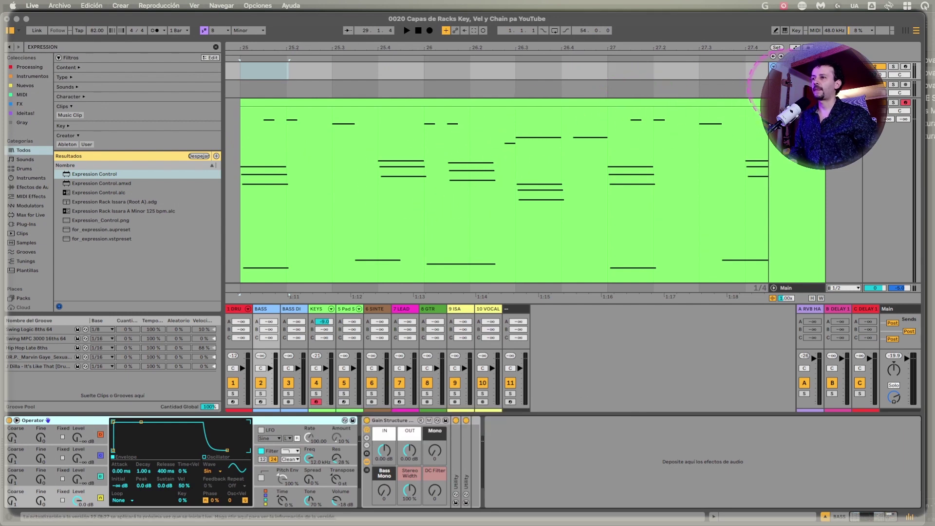
key("Down")
key("super+shift+t")
key("super+f")
type("simpler")
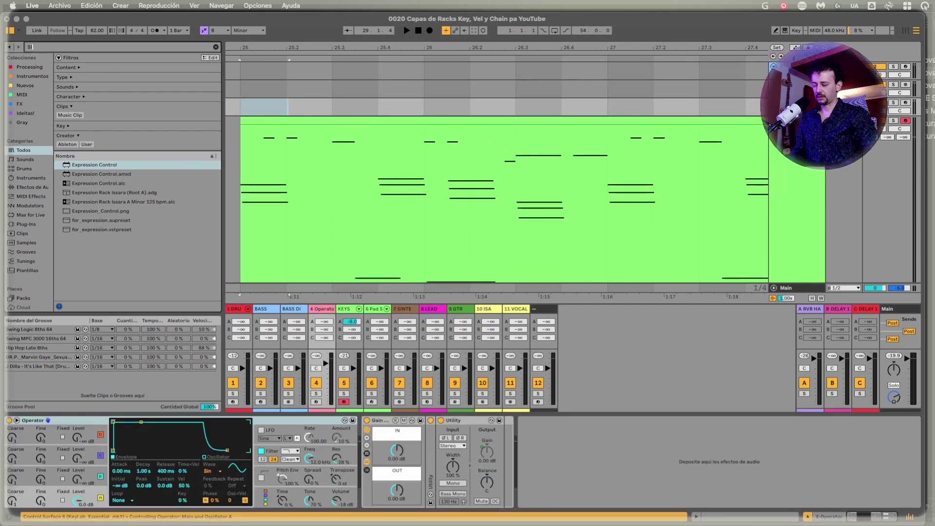
key("Down")
key("Down")
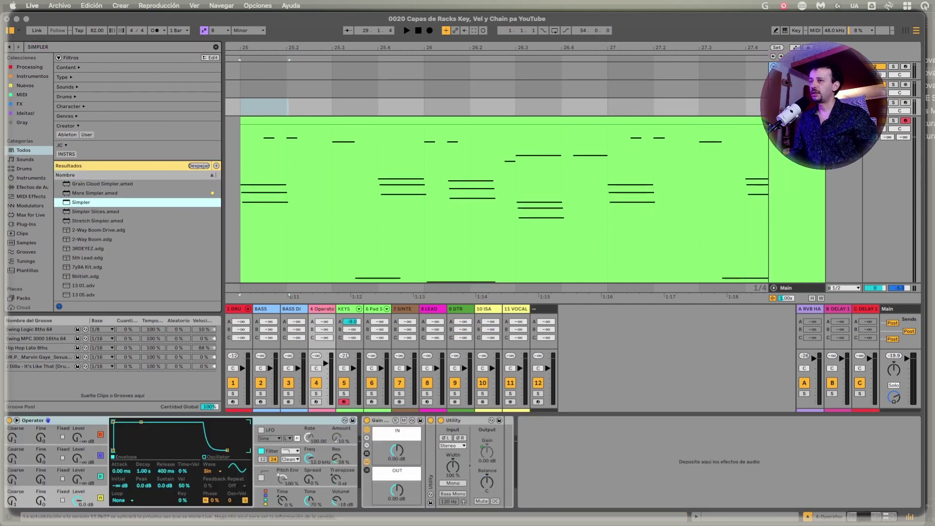
key("Return")
Create a one-beat MIDI clip at bar 25 on the new Simpler track and add a full-length E3 note.
left_click(326, 92)
double_click(279, 106)
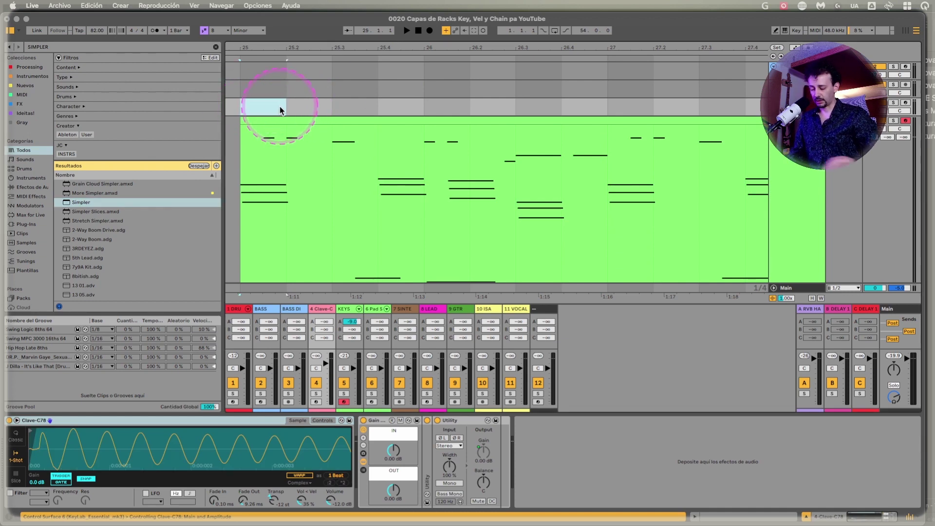
left_click(211, 426)
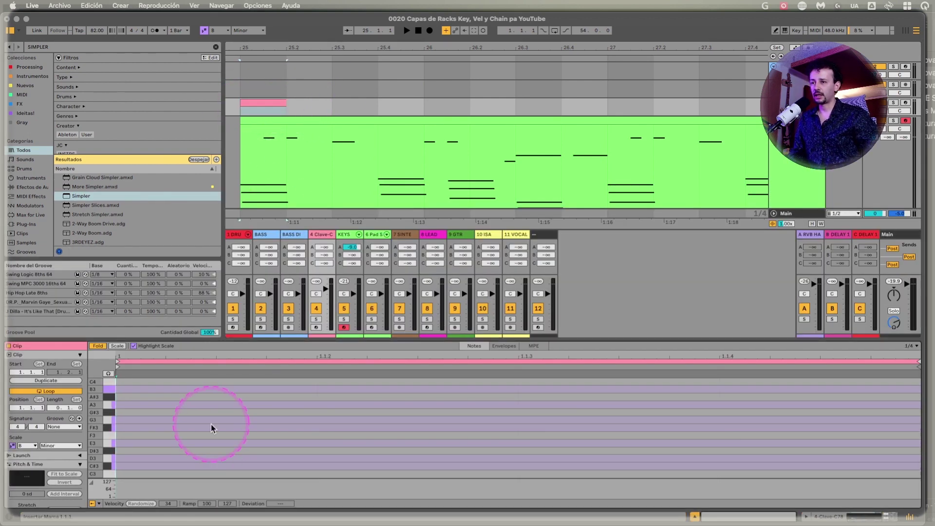
double_click(127, 444)
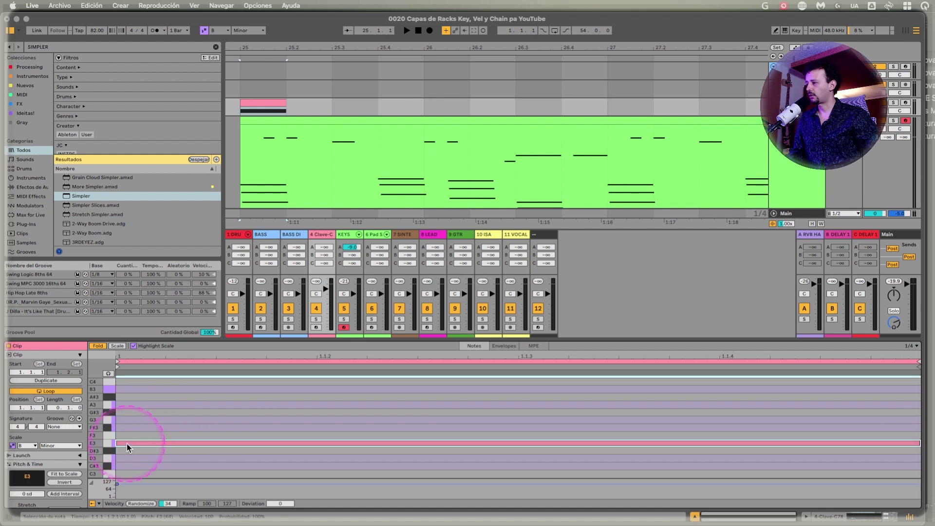
Duplicate the one-beat clip from bar 25 up to bar 29 and consolidate the copies into a single four-bar clip.
left_click(275, 103)
key("ctrl+d")
key("ctrl+d")
key("ctrl+d")
key("ctrl+d")
key("ctrl+d")
key("ctrl+d")
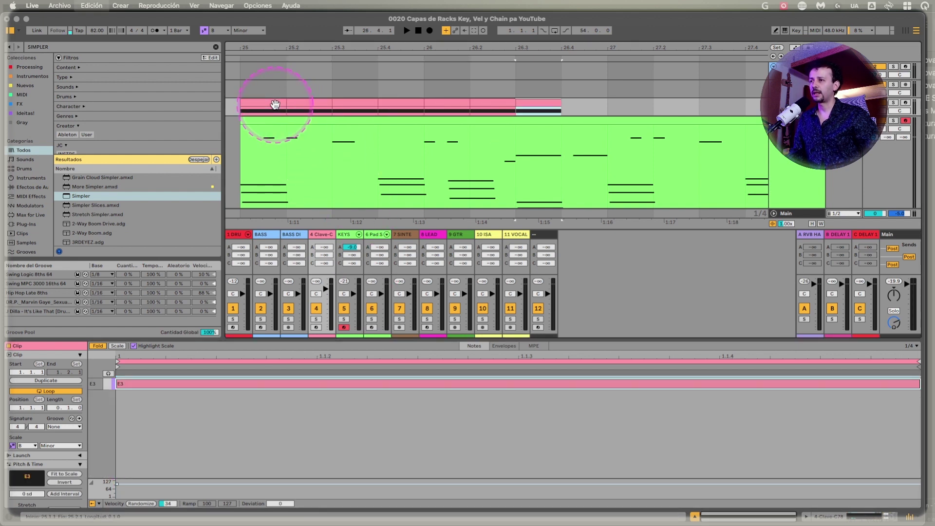
key("super+d")
key("super+s")
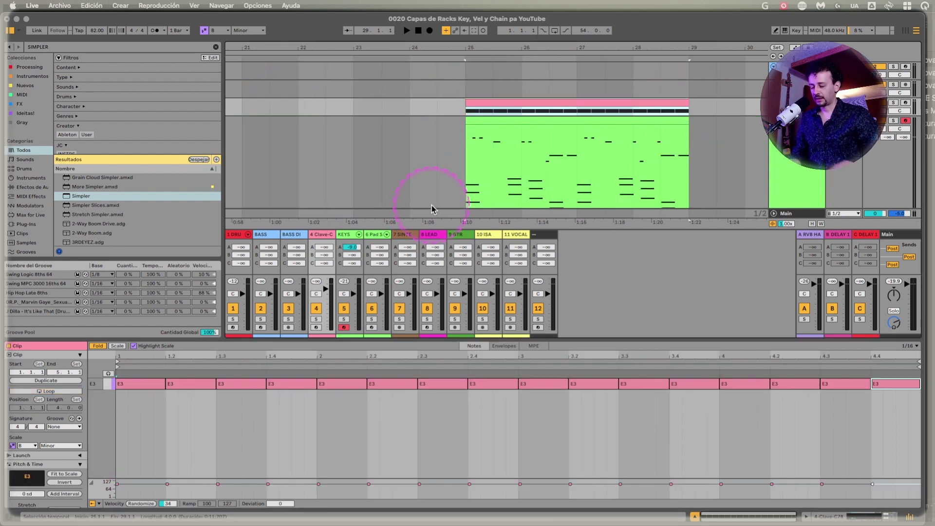
Show the track routing, set the Clave-C78 track's output to Sends Only and open the KEYS track's devices.
key("alt+super+i")
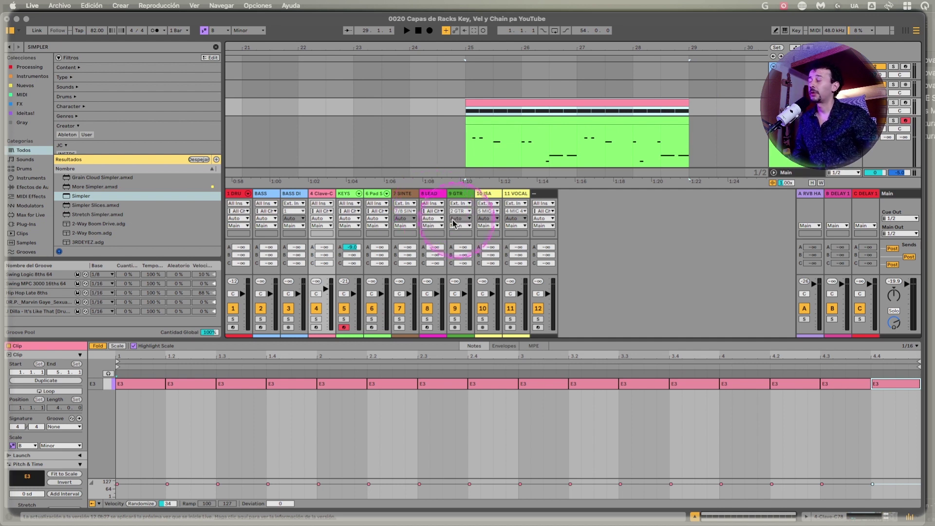
left_click(325, 225)
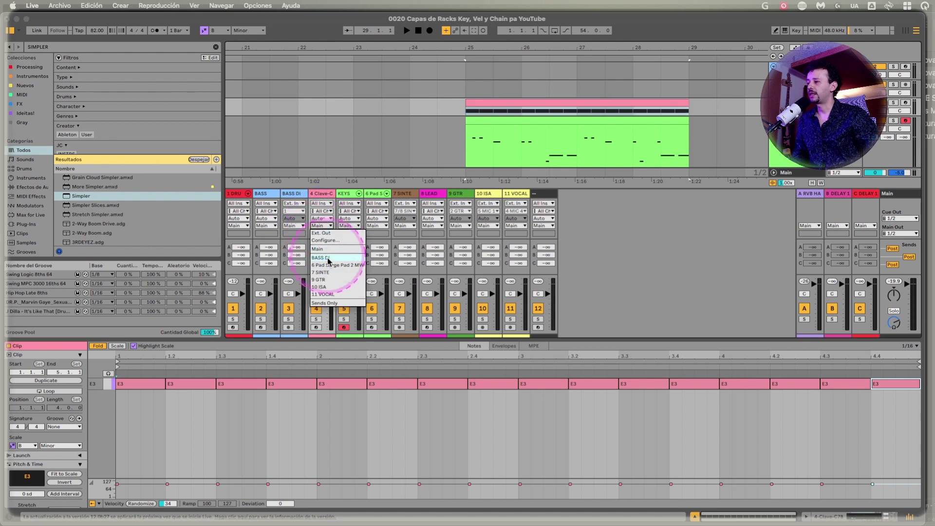
left_click(346, 197)
double_click(348, 196)
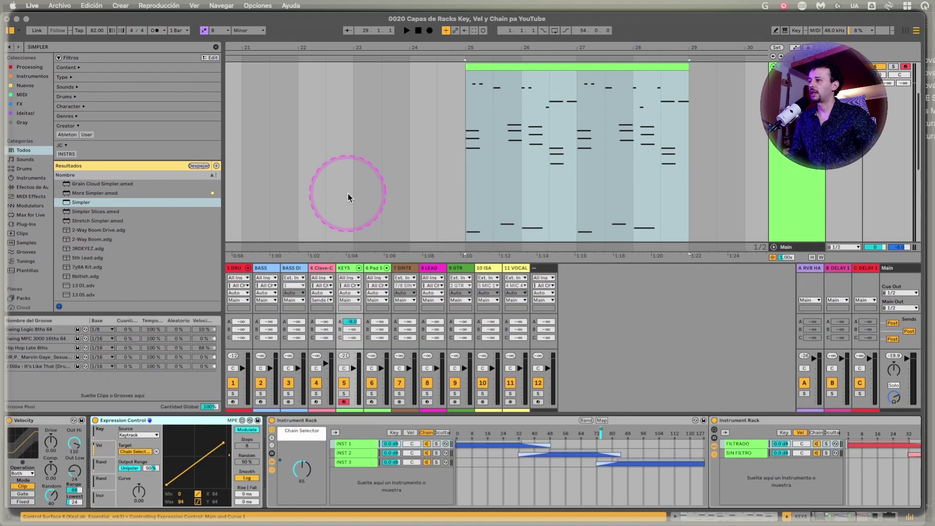
Lengthen the chain-zone crossfade between INST 2 and INST 3, starting INST 2's fade-out at 72.
left_click(330, 462)
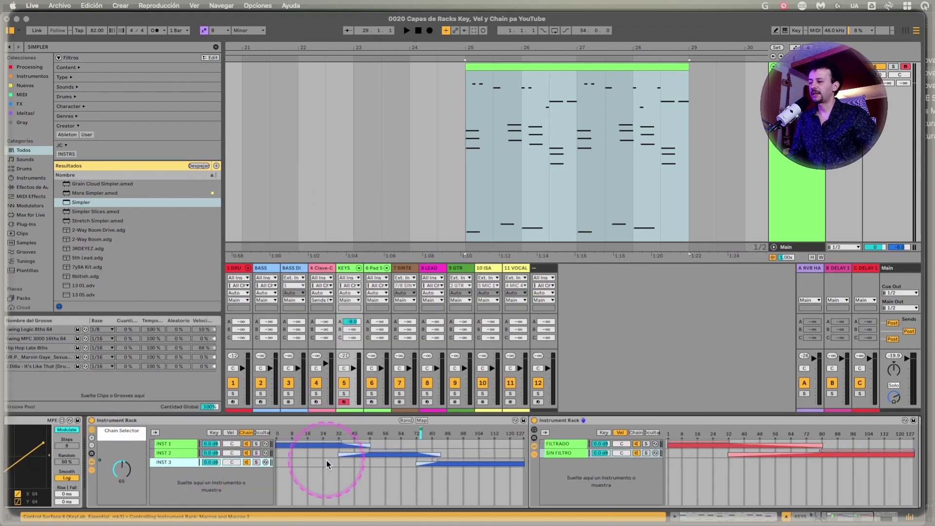
left_click_drag(392, 454, 369, 452)
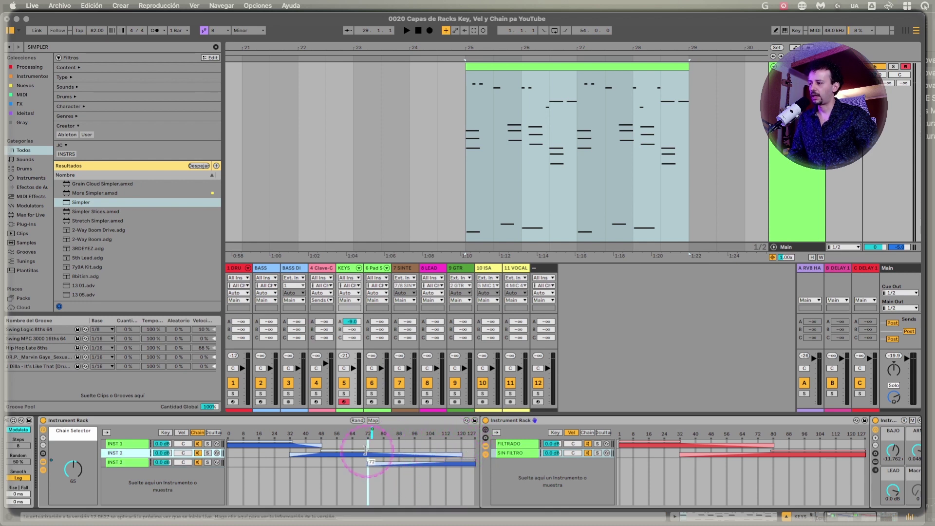
left_click(172, 461)
Collapse the nested rack in INST 3, search for "GATE" and add Gate and Gated Delay inside that chain.
scroll(366, 484, "right", 5)
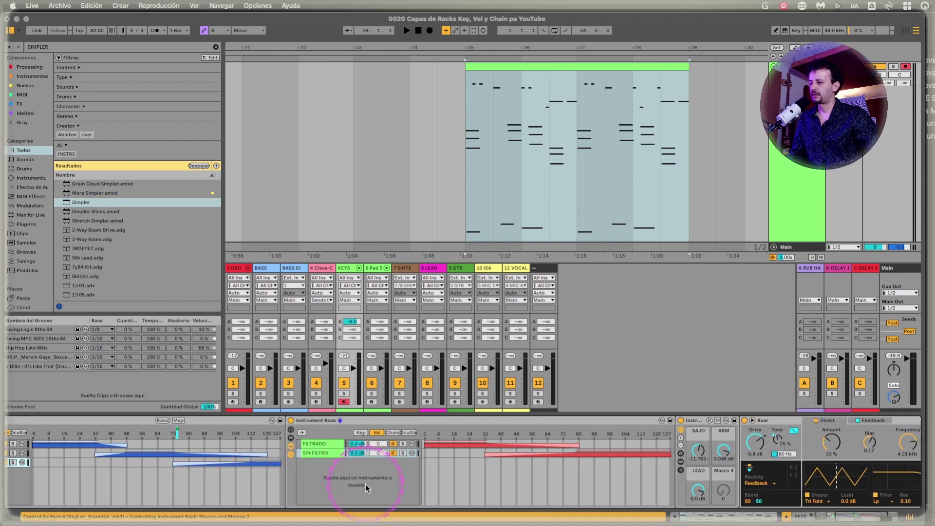
double_click(342, 420)
scroll(324, 434, "left", 4)
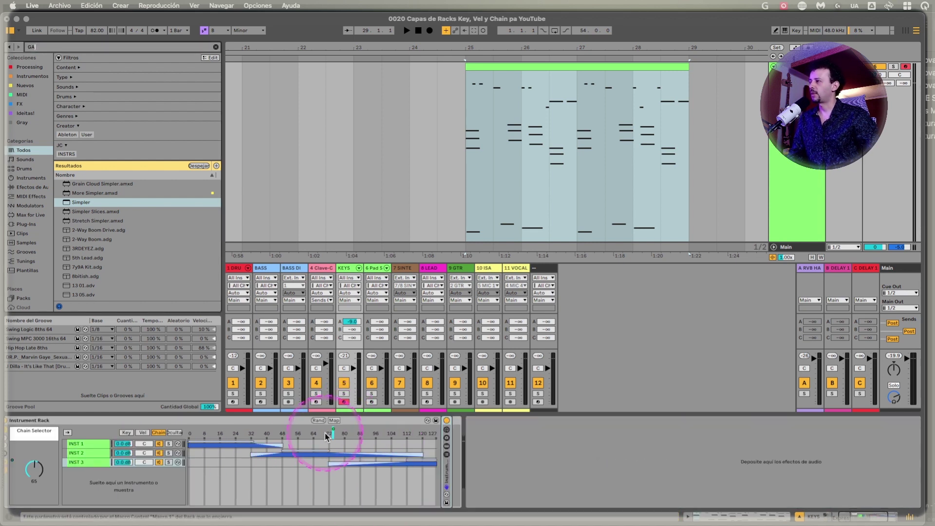
key("super+f")
type("GATE")
left_click_drag(385, 333, 445, 455)
left_click_drag(433, 350, 689, 450)
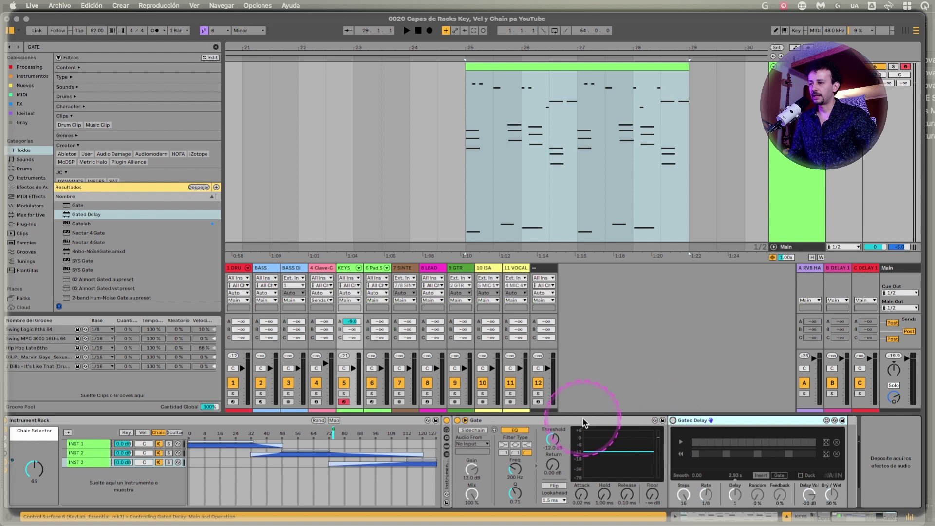
Enable the Gate's sidechain with 4-Clave-C78 as its audio source and deactivate that track.
left_click(473, 431)
left_click(473, 446)
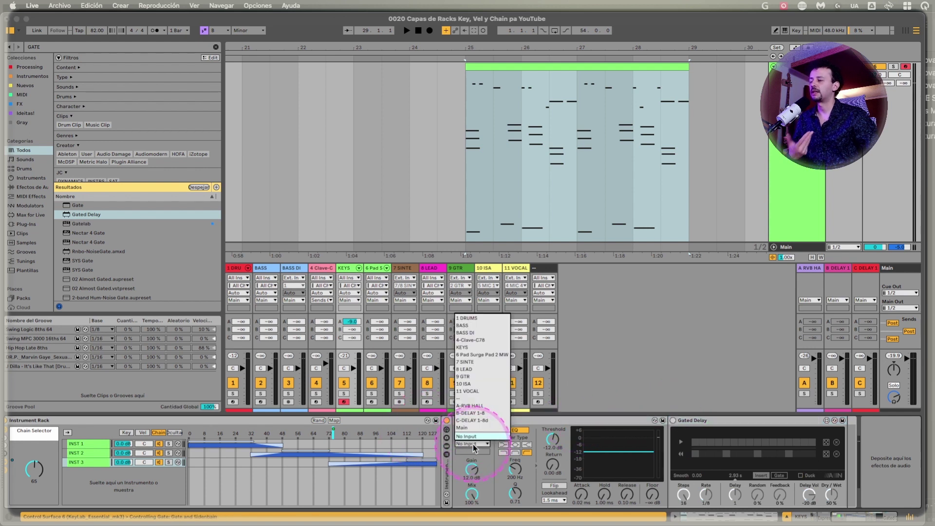
left_click(477, 340)
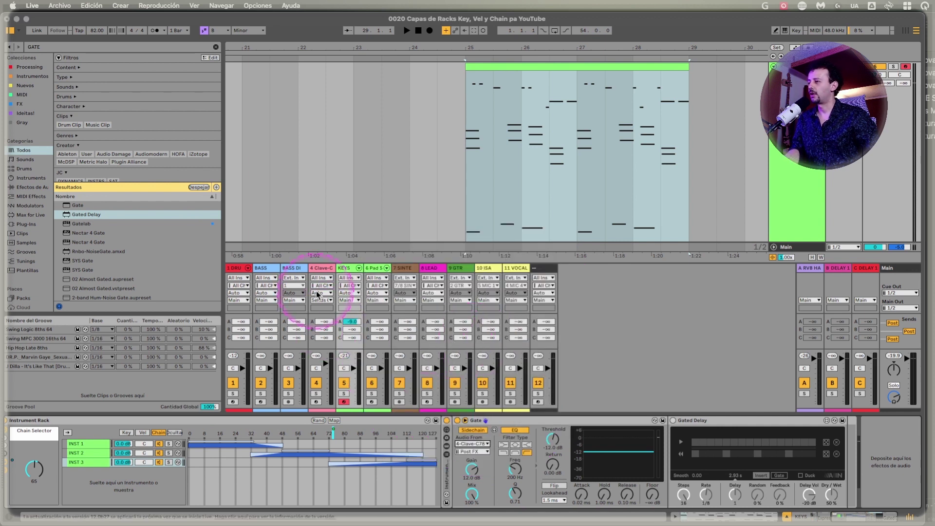
left_click(318, 384)
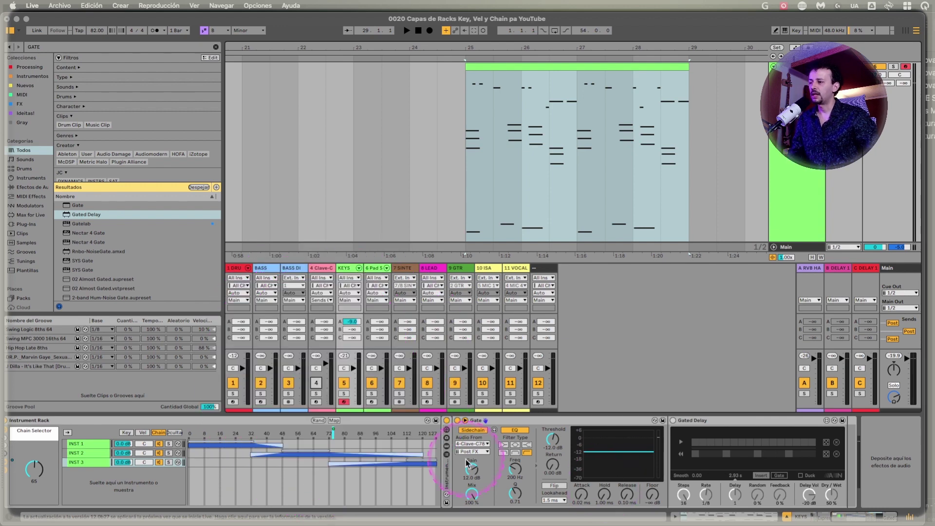
Set the Gate's threshold to -32.4 dB, attack to 41.1 ms and release to 134 ms, and lower INST 3's chain volume to -18 dB.
mouse_move(592, 451)
left_mouse_down()
mouse_move(594, 468)
mouse_move(593, 457)
left_mouse_up()
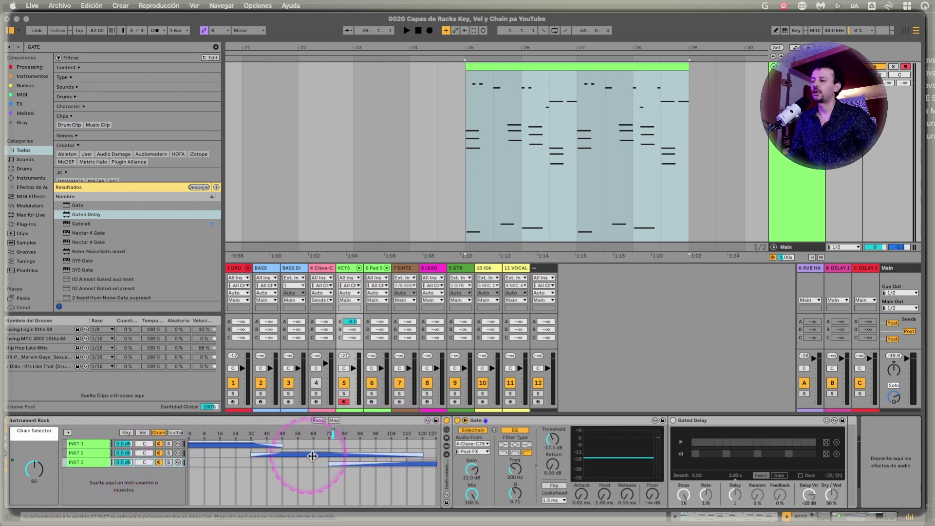
mouse_move(627, 493)
left_mouse_down()
mouse_move(576, 495)
mouse_move(630, 495)
left_mouse_up()
key("space")
key("space")
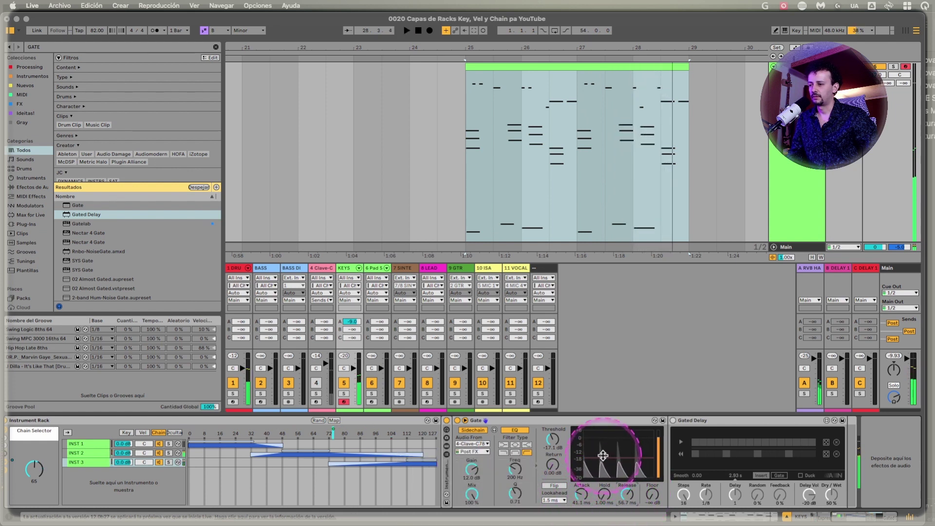
left_click_drag(601, 458, 632, 466)
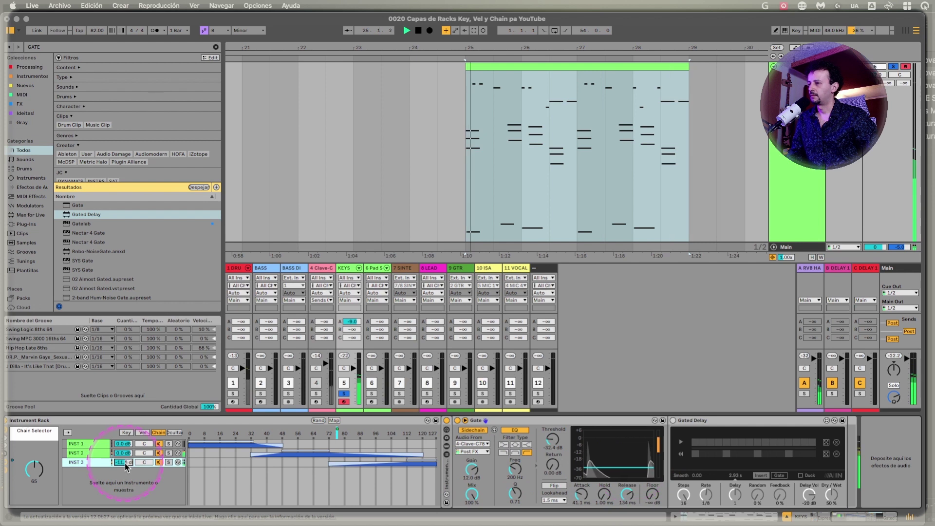
left_click_drag(126, 466, 126, 464)
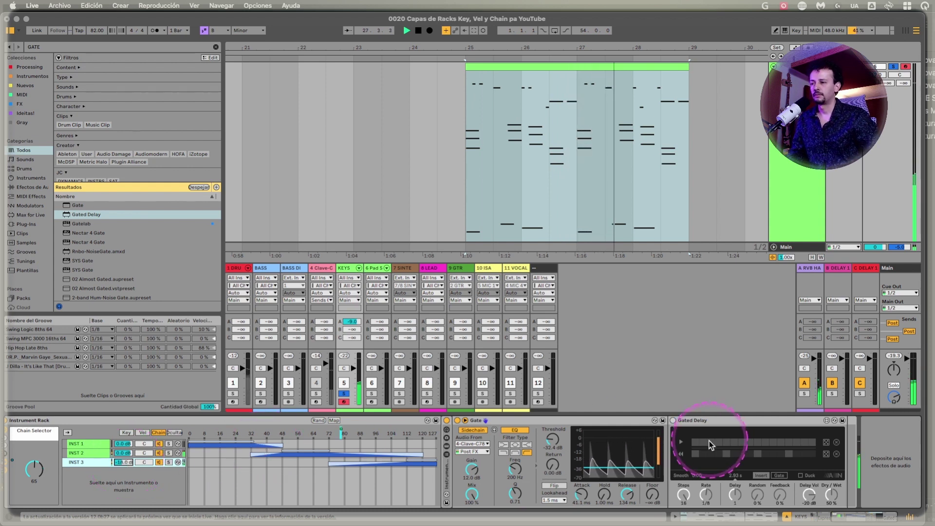
key("space")
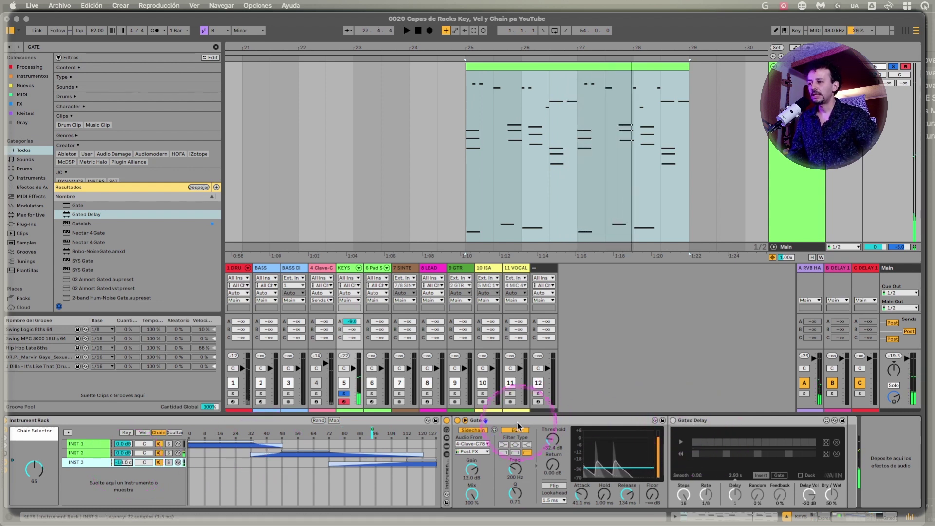
Search the browser for "EQ" and insert EQ Eight before the Gate in the INST 3 chain.
key("super+f")
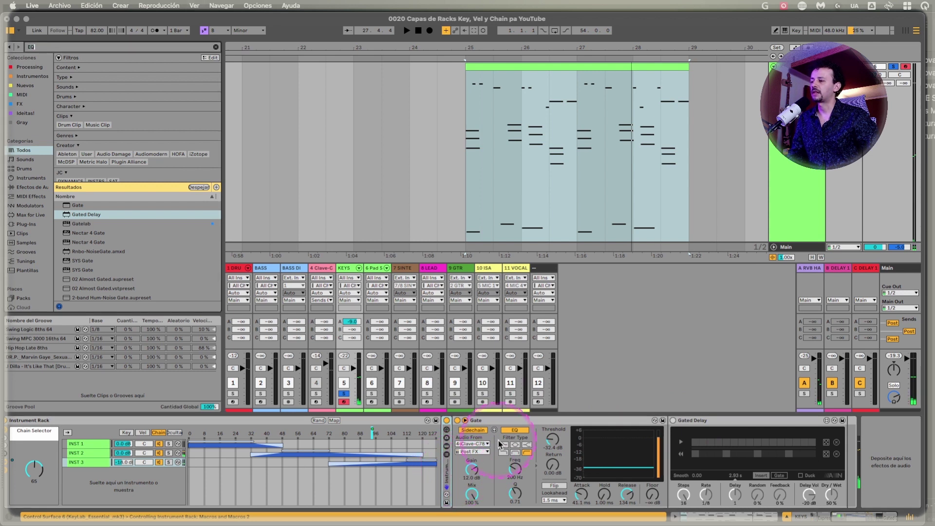
type("EQ")
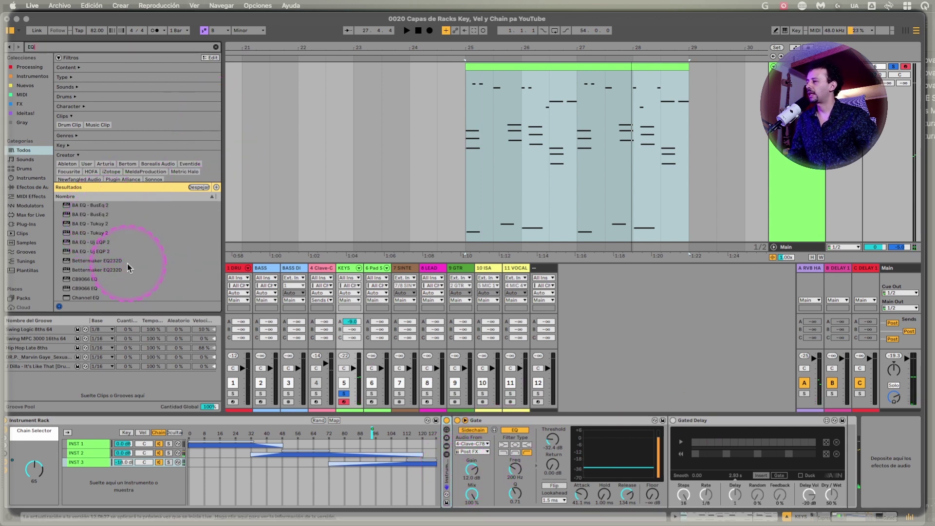
scroll(127, 264, "down", 3)
left_click_drag(78, 258, 477, 465)
Shape EQ Eight into a band-pass using band 2 as low cut and band 8 as high cut at about 4.84 kHz.
left_click(570, 502)
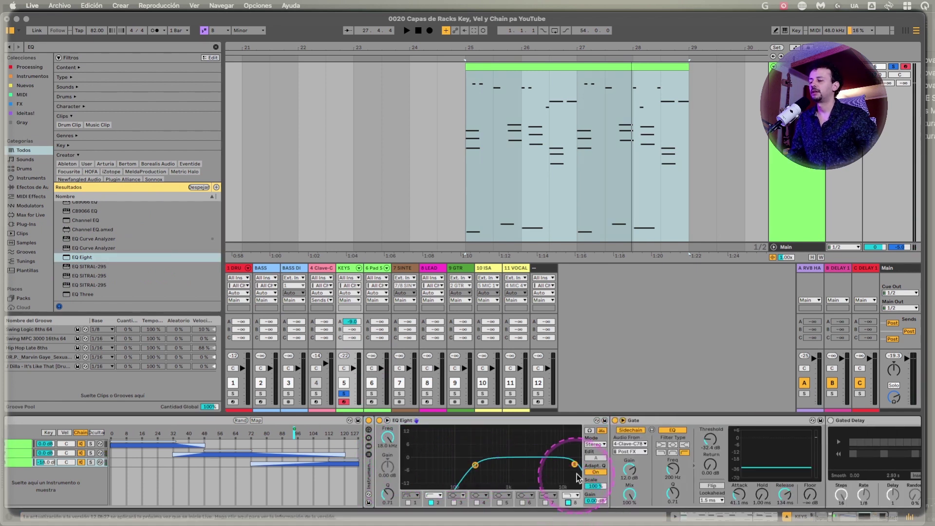
left_click_drag(574, 465, 535, 466)
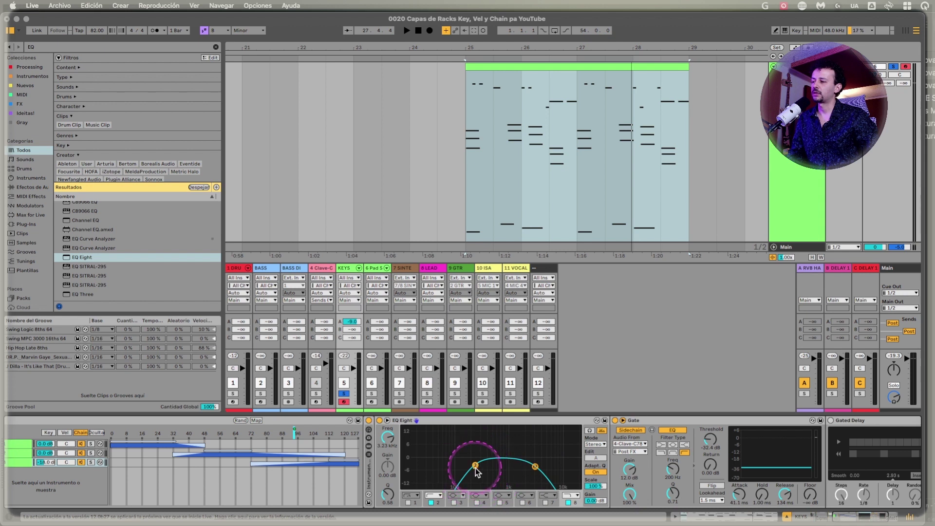
left_click_drag(475, 465, 545, 464)
Turn on Gated Delay, randomize both step patterns, and set Random to 29 %, Feedback to 25 % and Dry/Wet to 100 %.
scroll(532, 464, "right", 5)
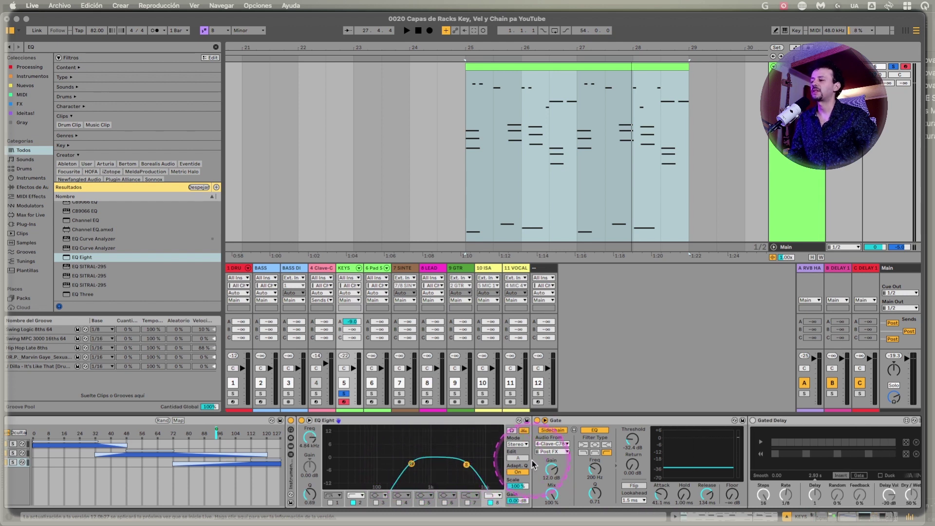
left_click(685, 421)
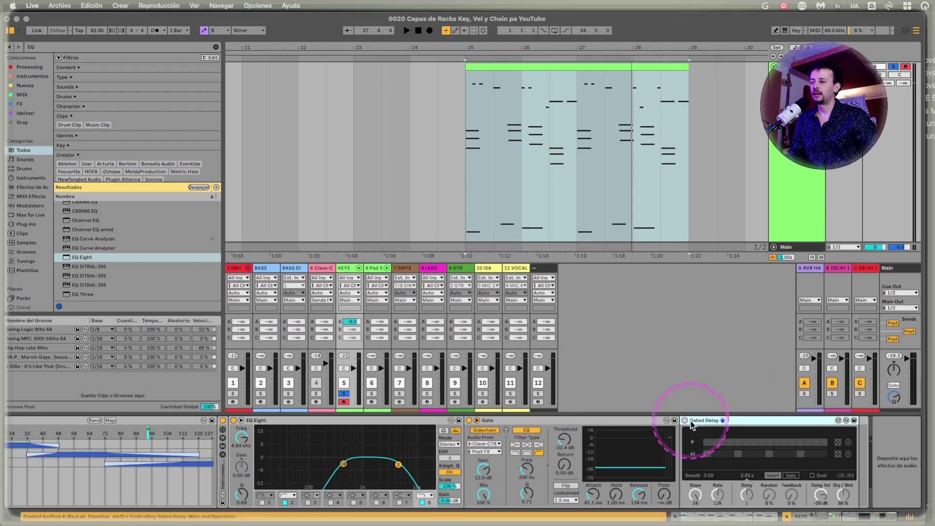
left_click(837, 443)
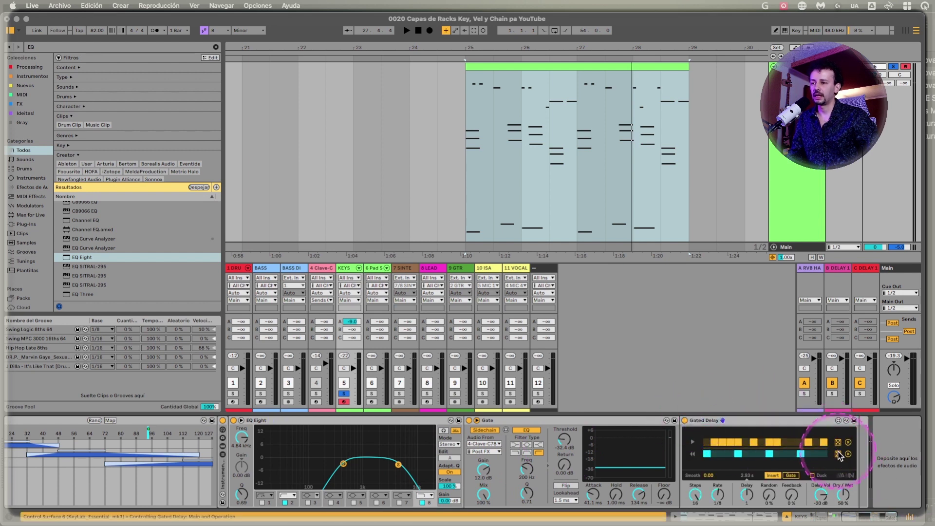
left_click(838, 455)
left_click_drag(769, 496, 795, 475)
scroll(589, 212, "down", 5)
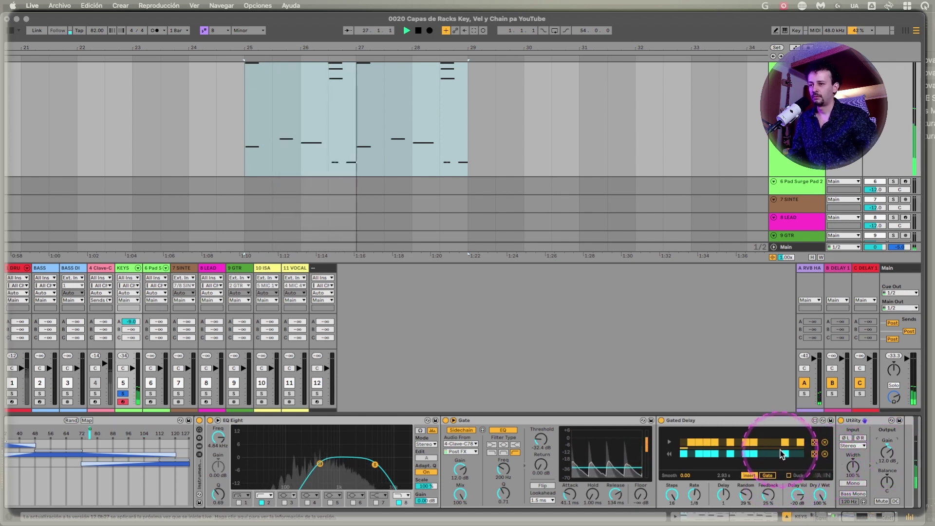
Raise EQ Eight's low-cut band to 1.24 kHz with a more resonant peak during playback.
left_click_drag(319, 463, 345, 460)
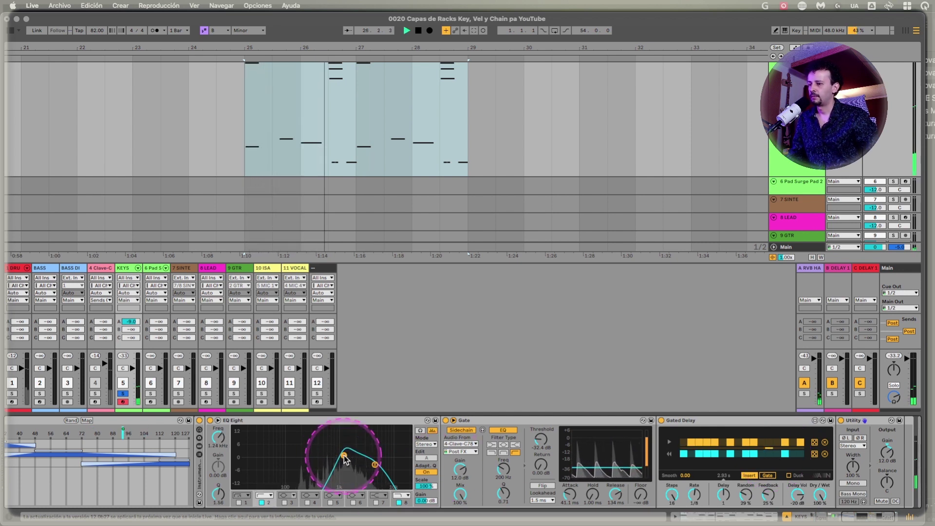
key("space")
Unsolo the INST 3 chain and play the loop to hear the whole crossfaded rack.
scroll(341, 460, "left", 10)
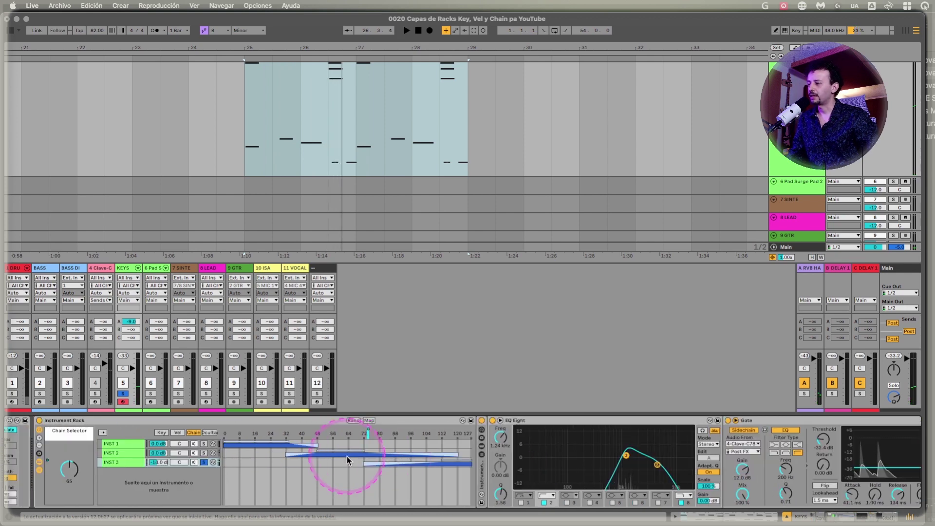
left_click(309, 462)
scroll(297, 486, "left", 5)
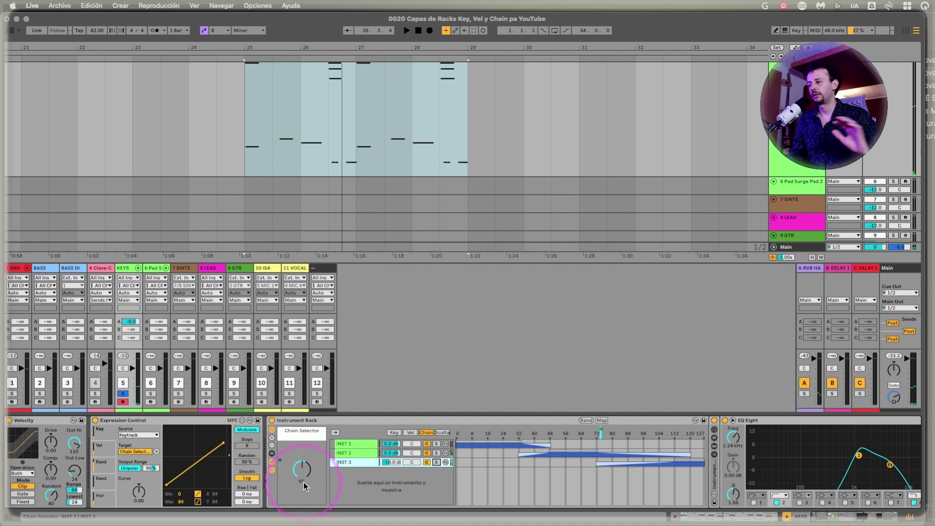
key("space")
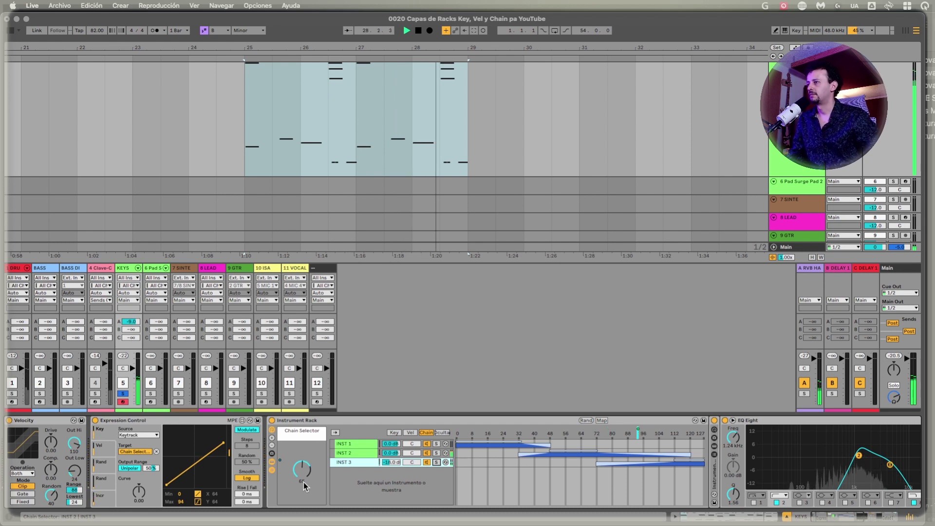
key("space")
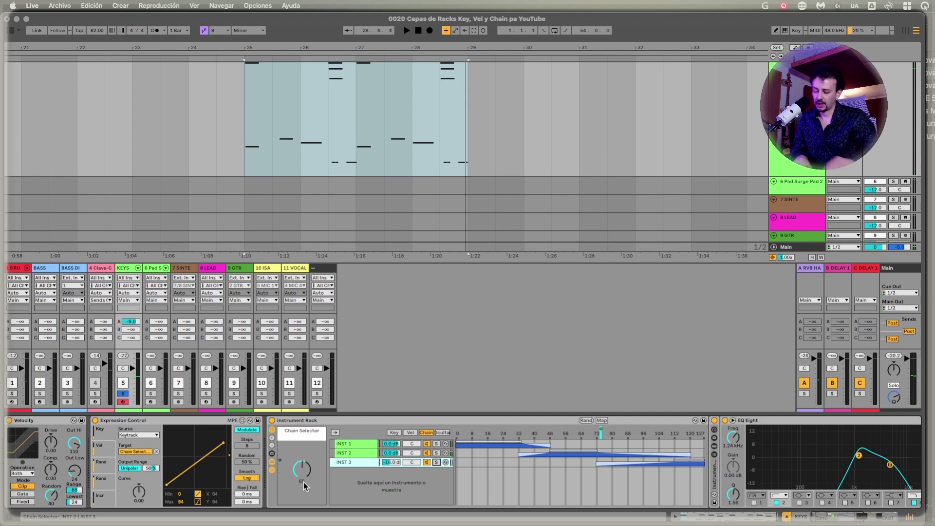
Fit all tracks in the Arrangement, zoom the timeline out around the two clips, and hide the mixer's In/Out section.
key("Tab")
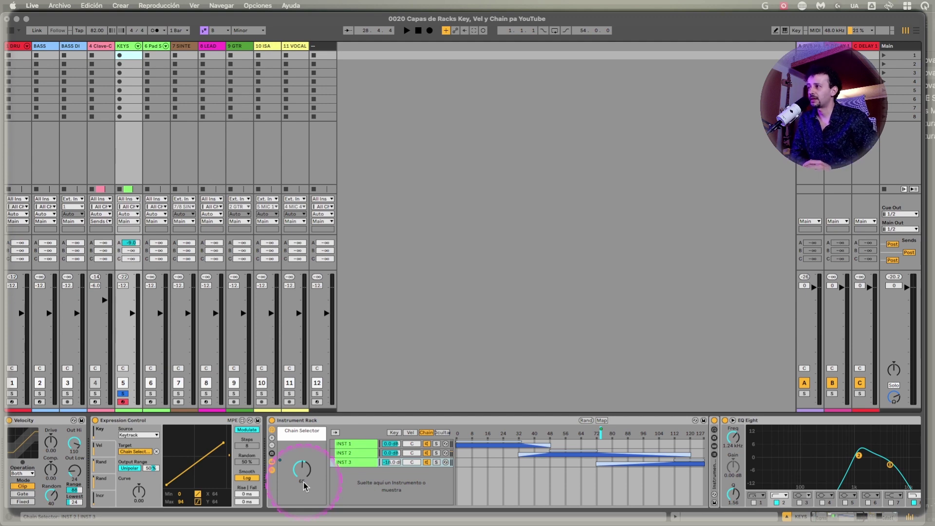
key("Tab")
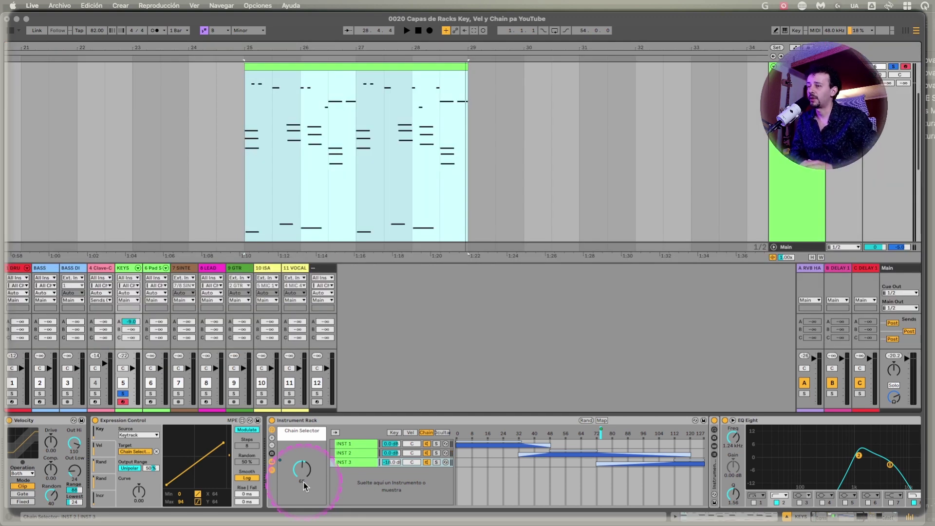
left_click(528, 173)
key("h")
key("w")
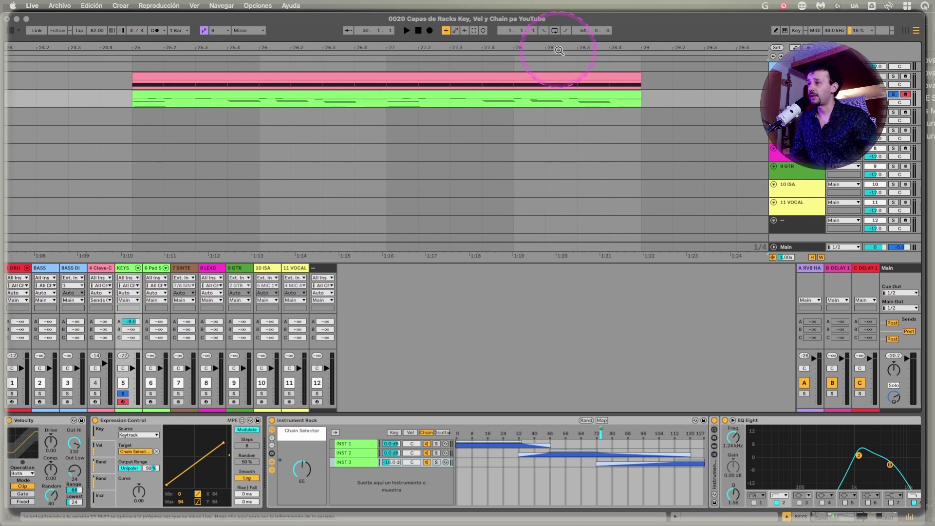
left_click_drag(558, 48, 559, 35)
key("alt+super+i")
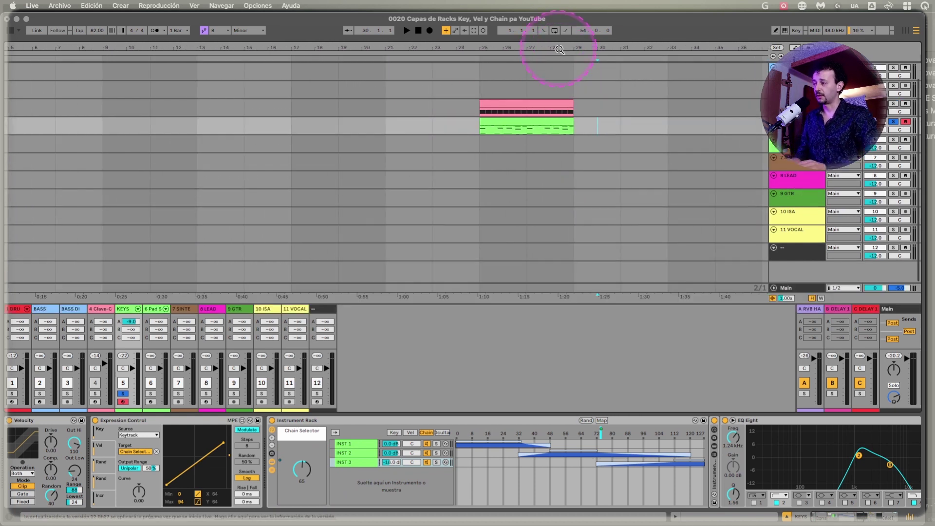